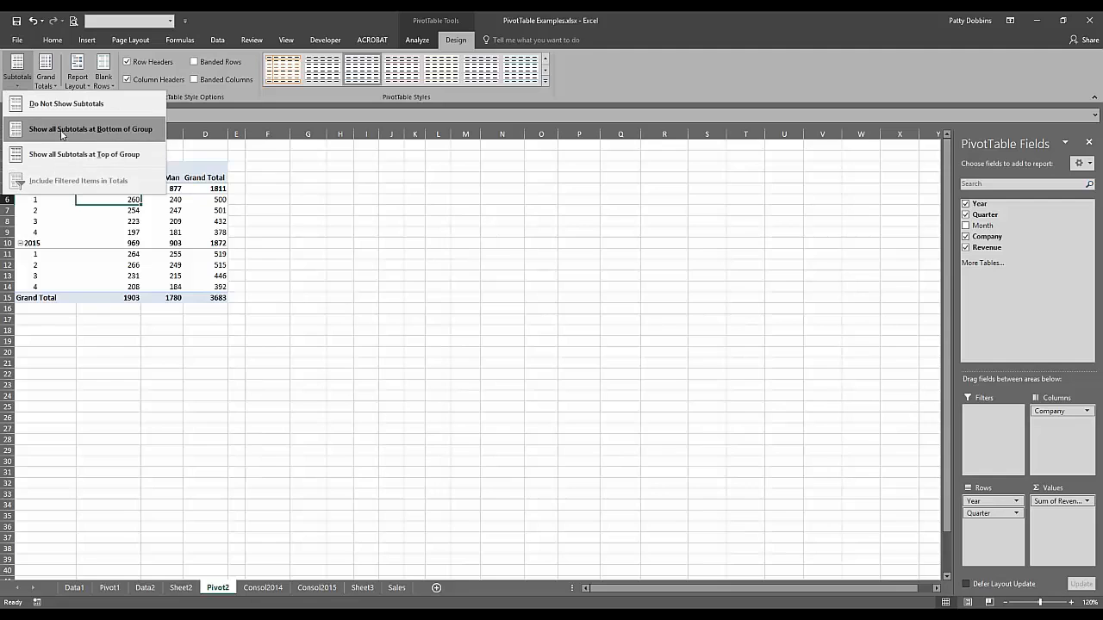
Show all subtotals at the bottom of each year group in the pivot table and select the 2014 total cells.
click(64, 129)
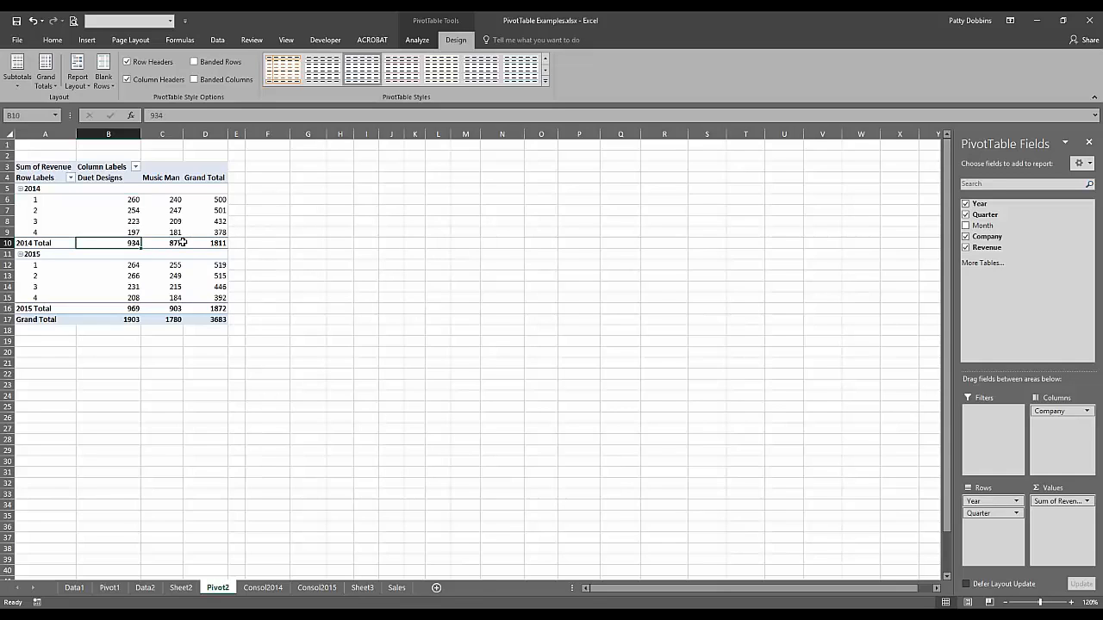
click(177, 243)
click(223, 243)
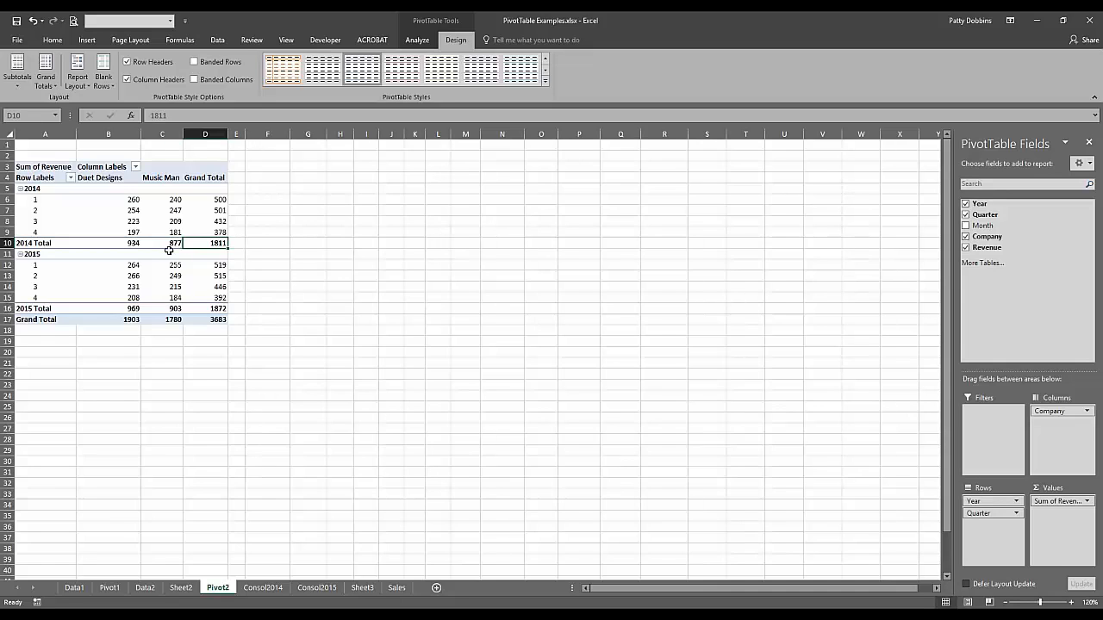
Limit the pivot table's grand totals to rows only and restore them for both rows and columns.
click(46, 79)
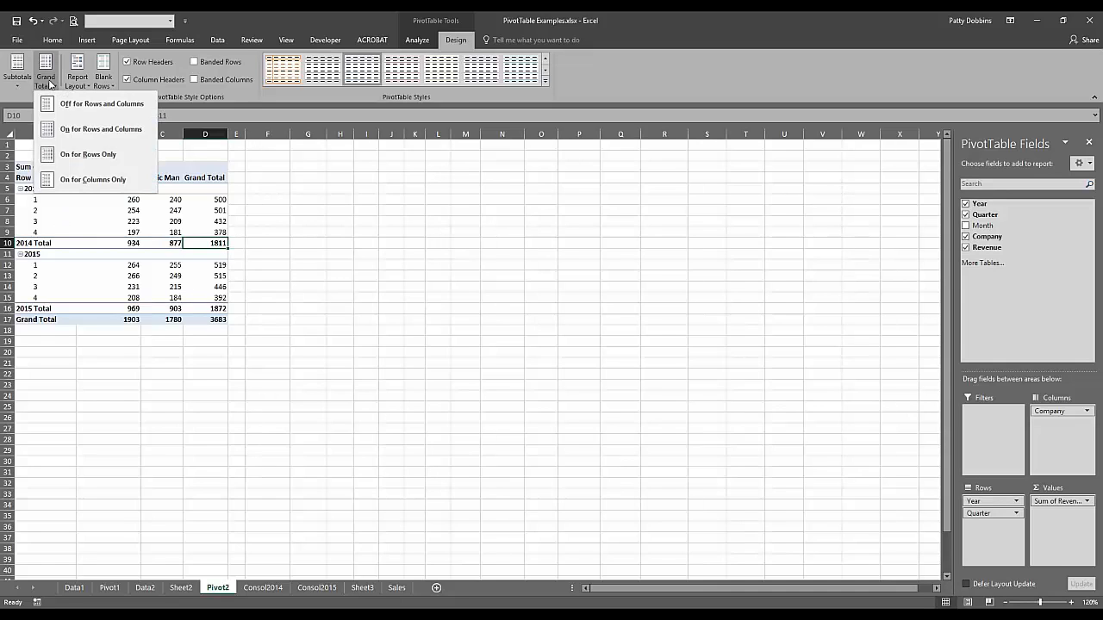
click(97, 134)
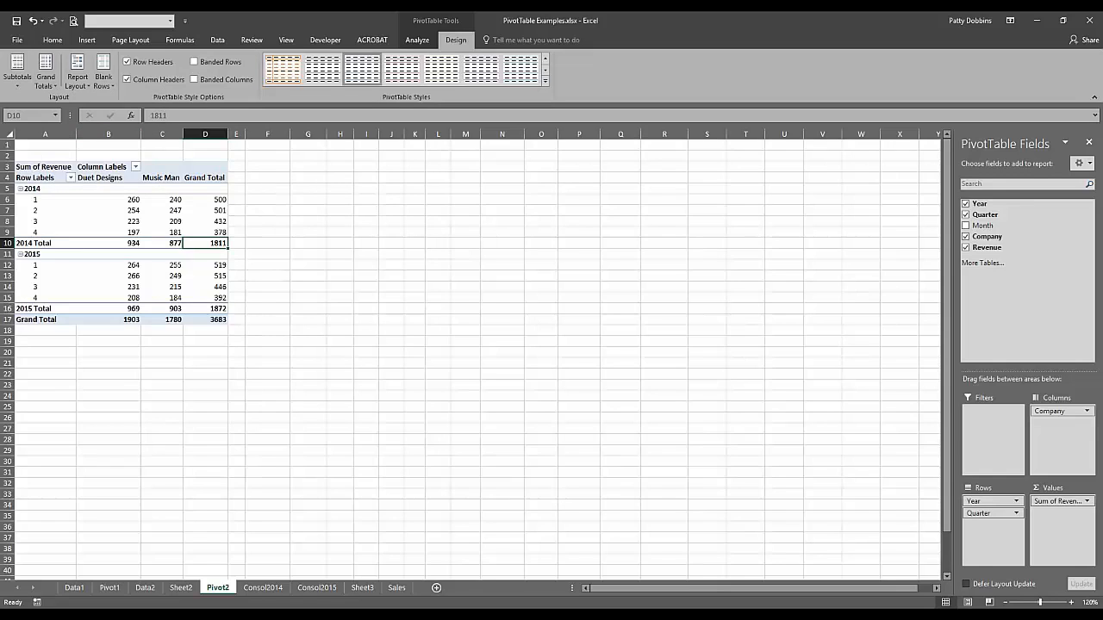
click(44, 77)
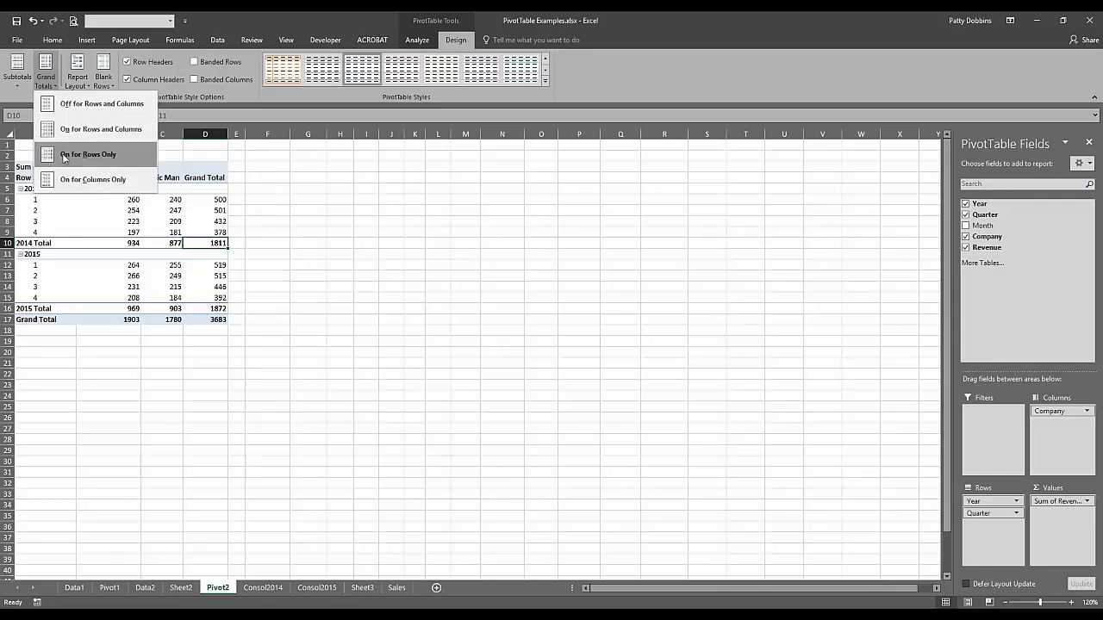
click(63, 156)
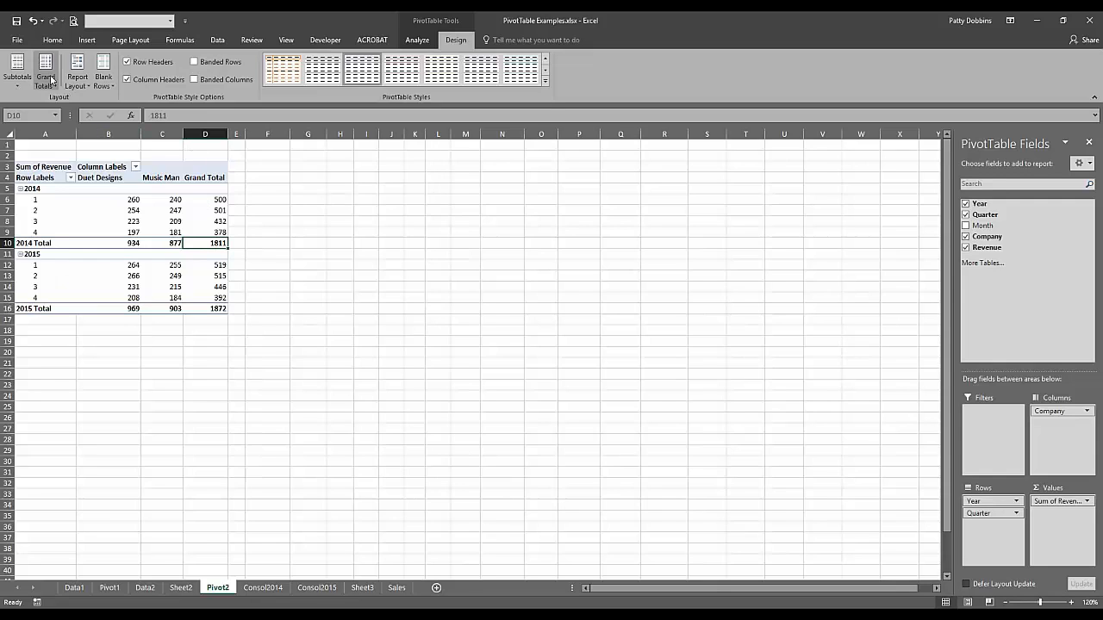
click(47, 79)
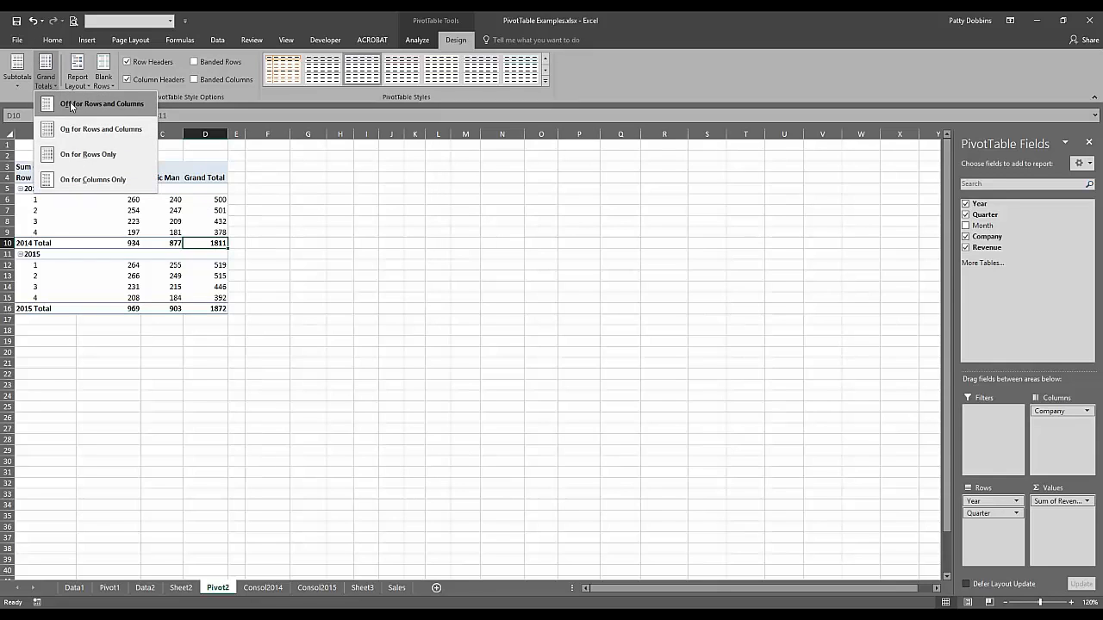
click(86, 130)
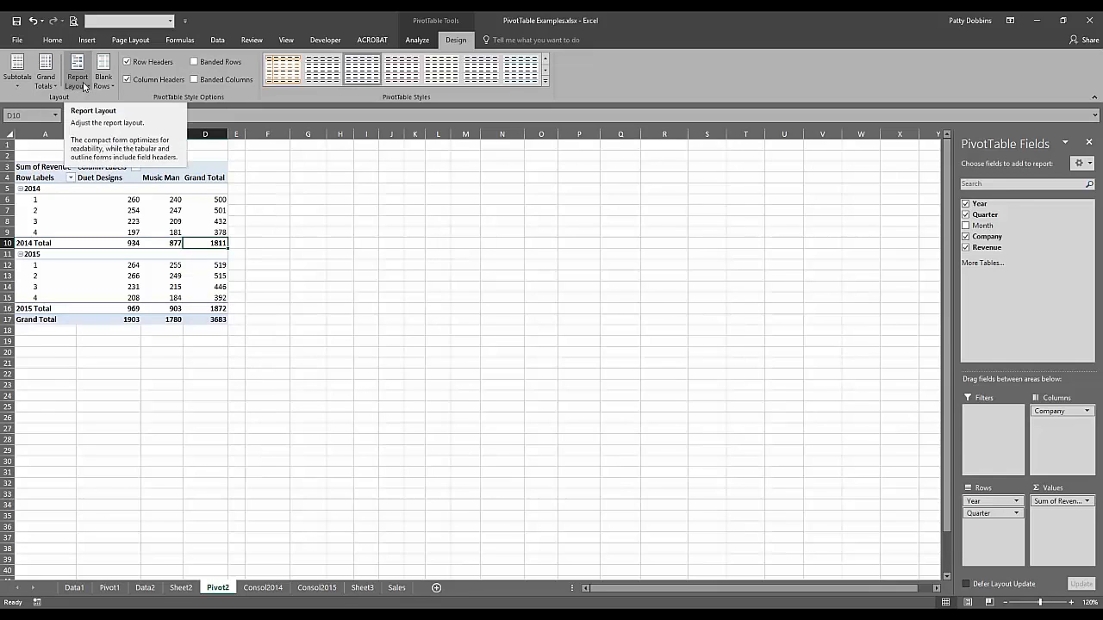
Show the pivot table report in outline form and select its Company and Year header cells.
click(78, 82)
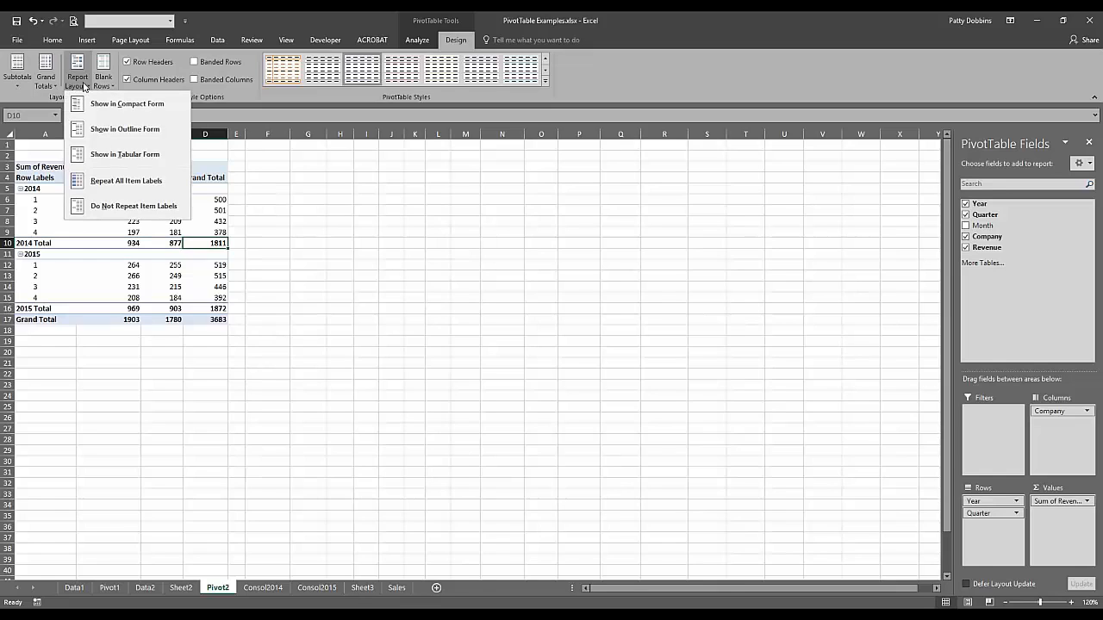
click(276, 256)
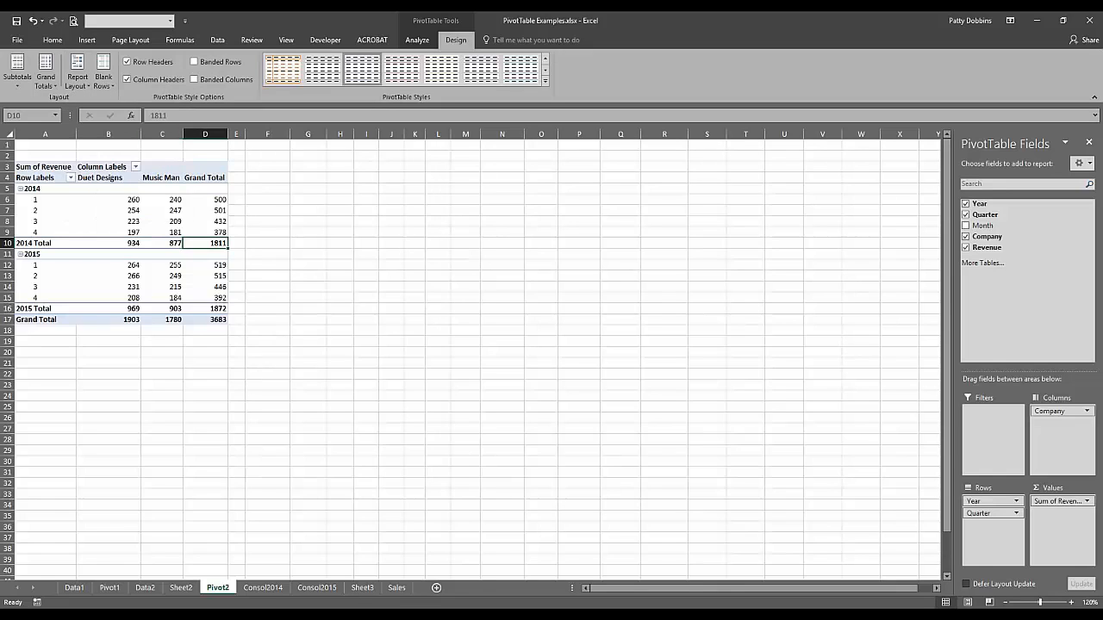
click(77, 79)
click(105, 130)
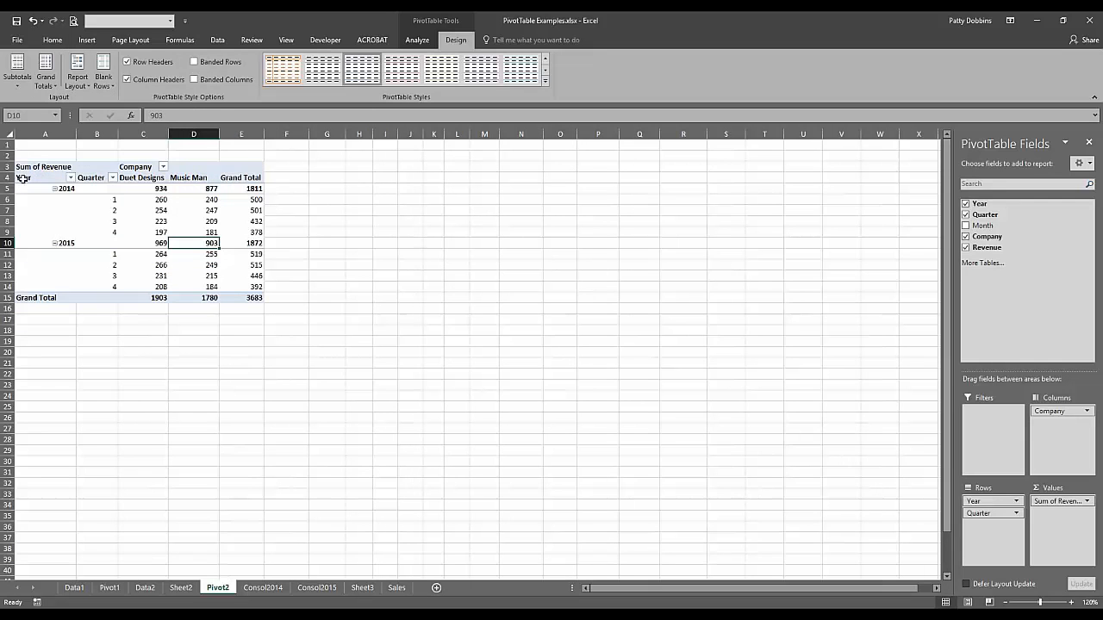
click(136, 168)
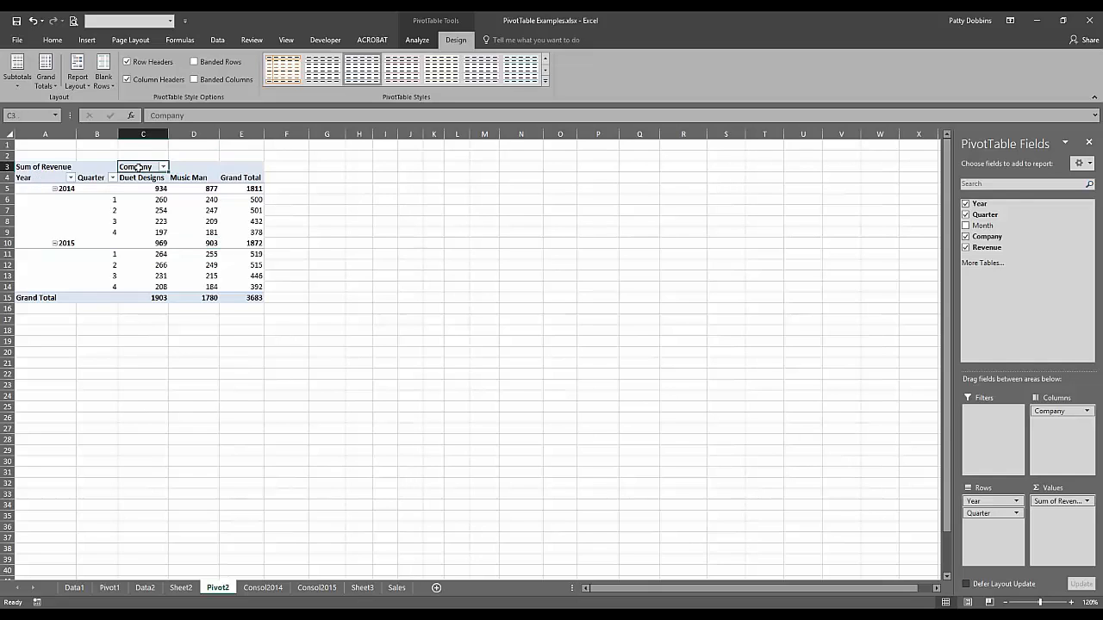
click(43, 178)
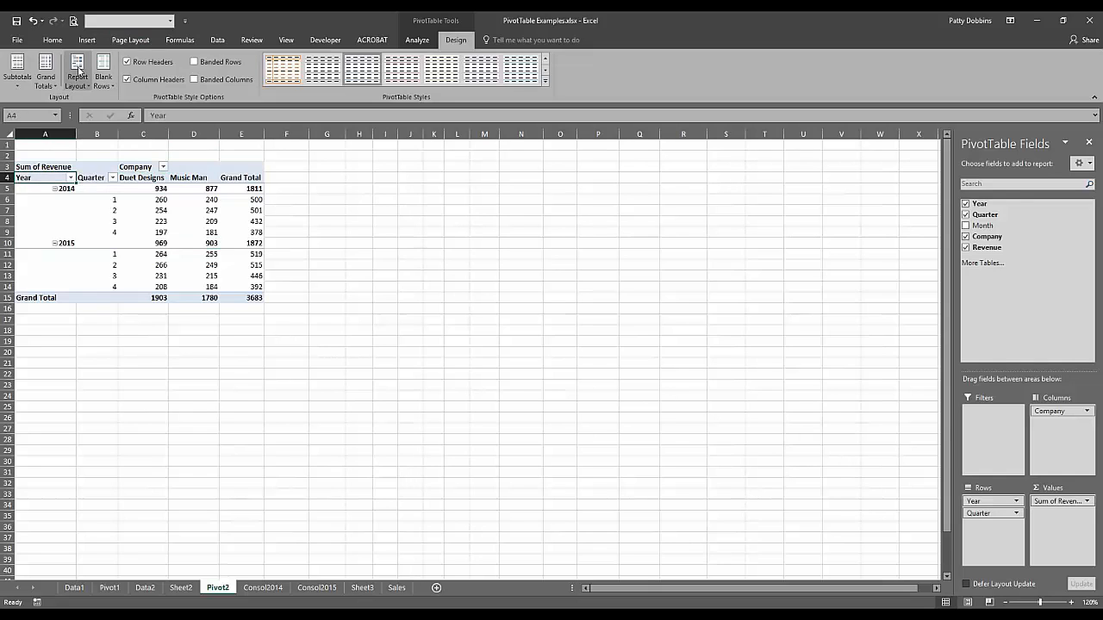
Return the report layout to compact form and switch it to outline form again for comparison.
click(79, 71)
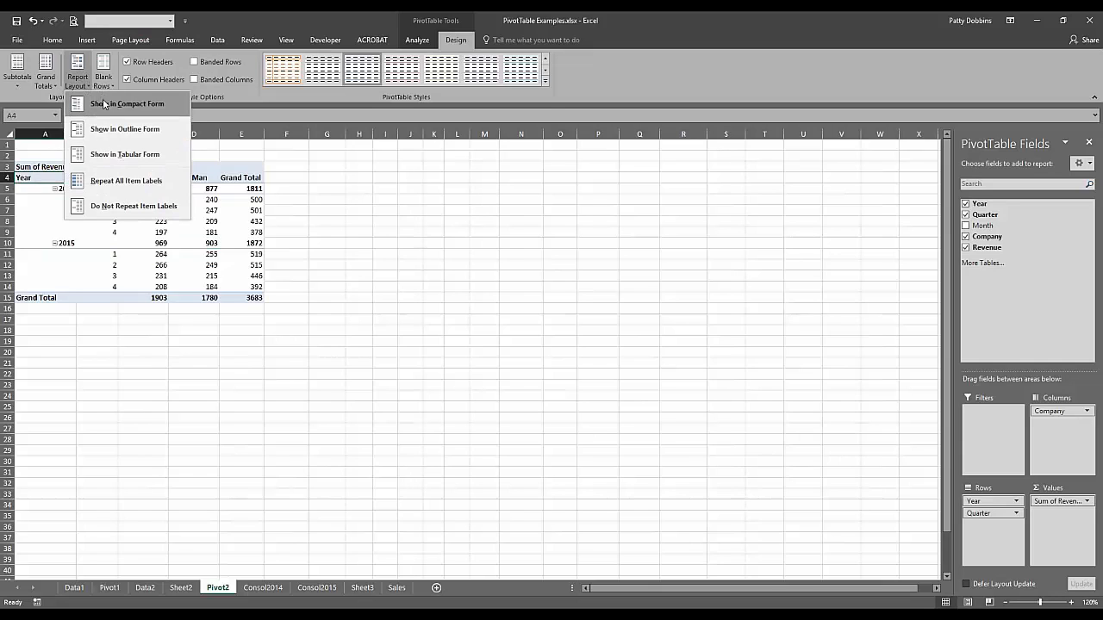
click(103, 104)
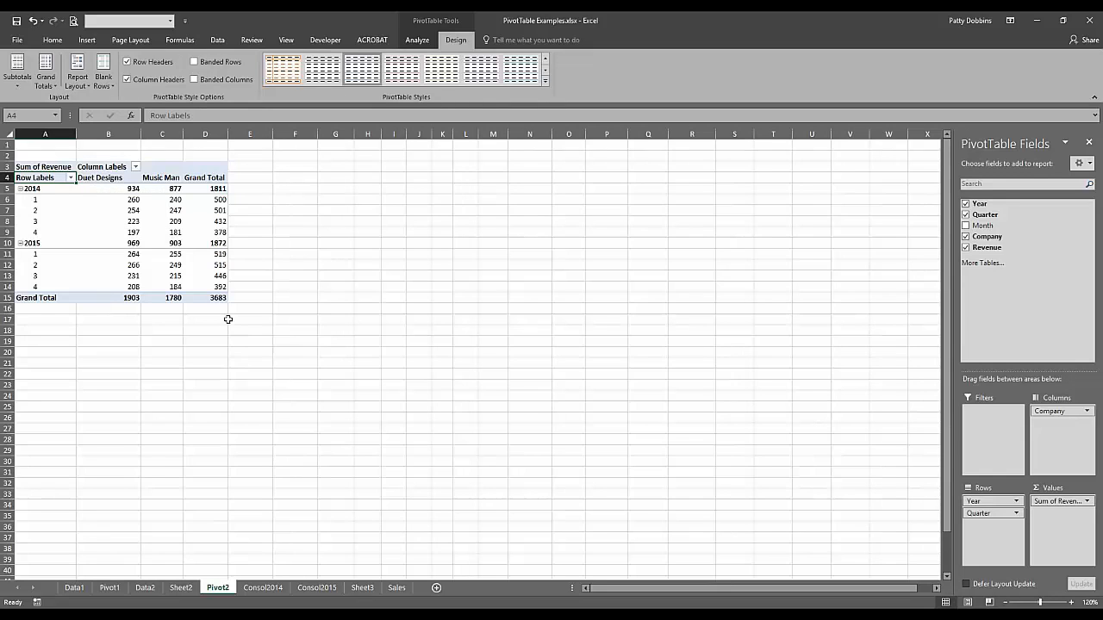
click(76, 79)
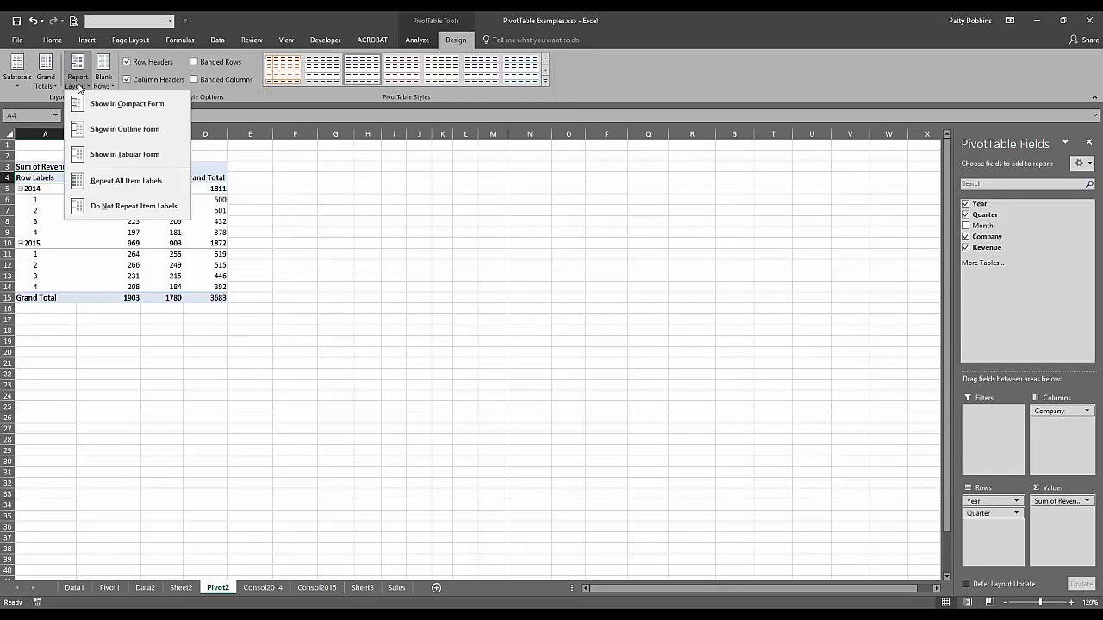
click(89, 130)
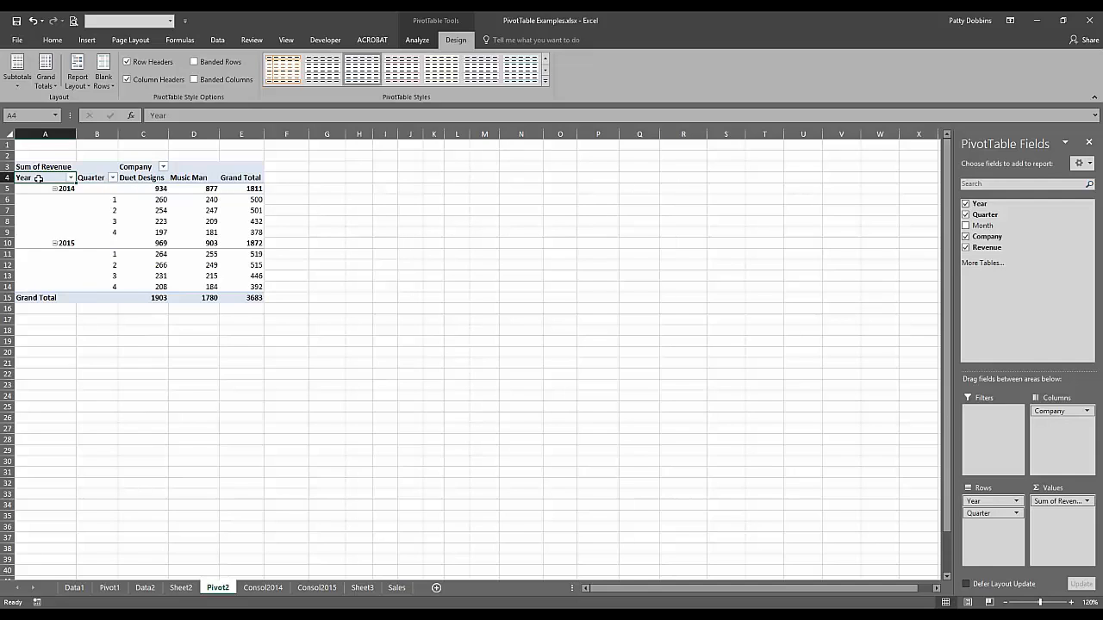
Show the pivot table report in tabular form.
click(77, 81)
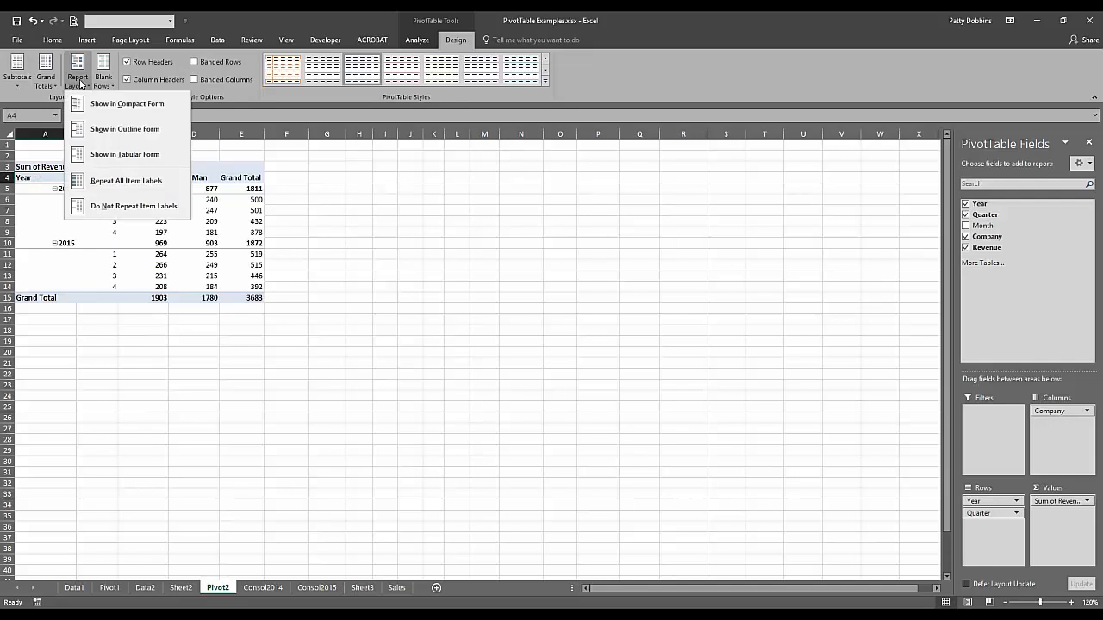
click(101, 155)
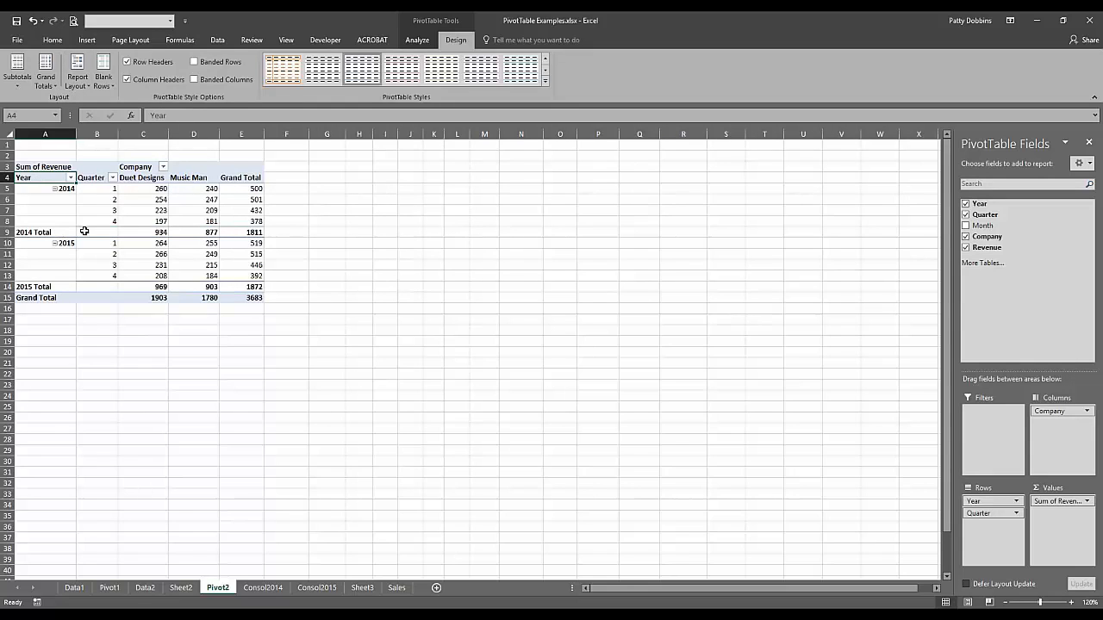
Repeat all item labels in the tabular report and set them back to not repeating.
click(80, 79)
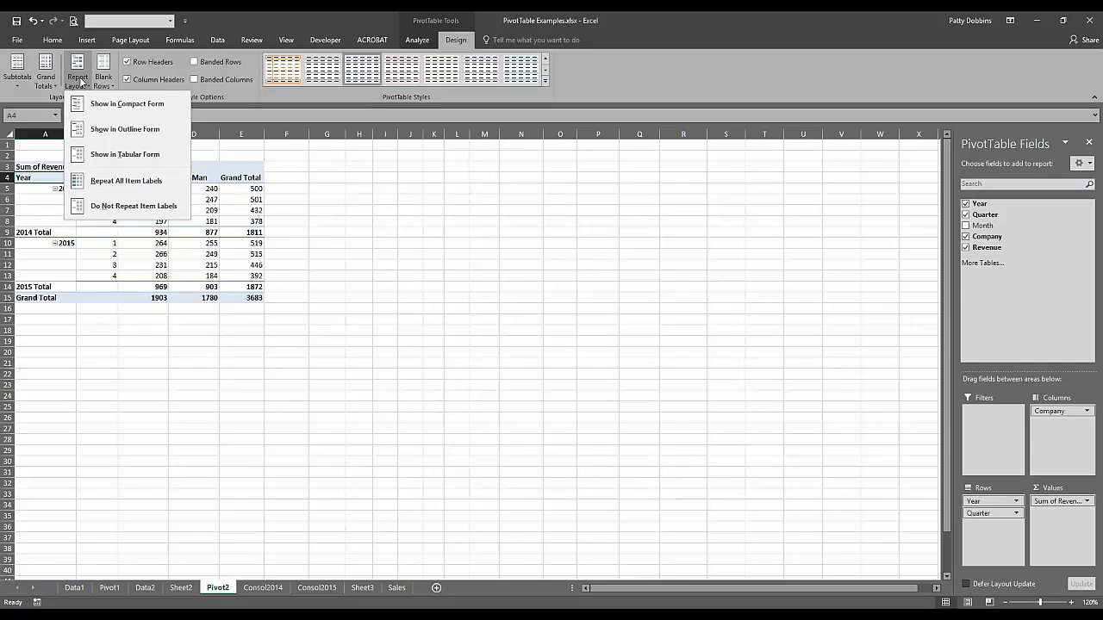
click(94, 181)
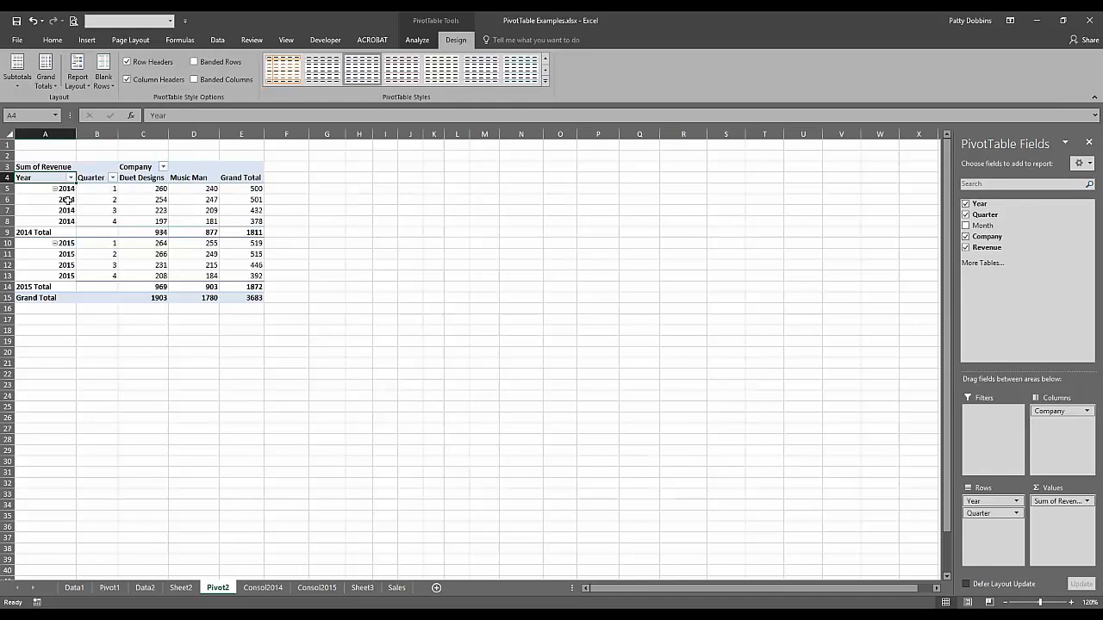
click(72, 79)
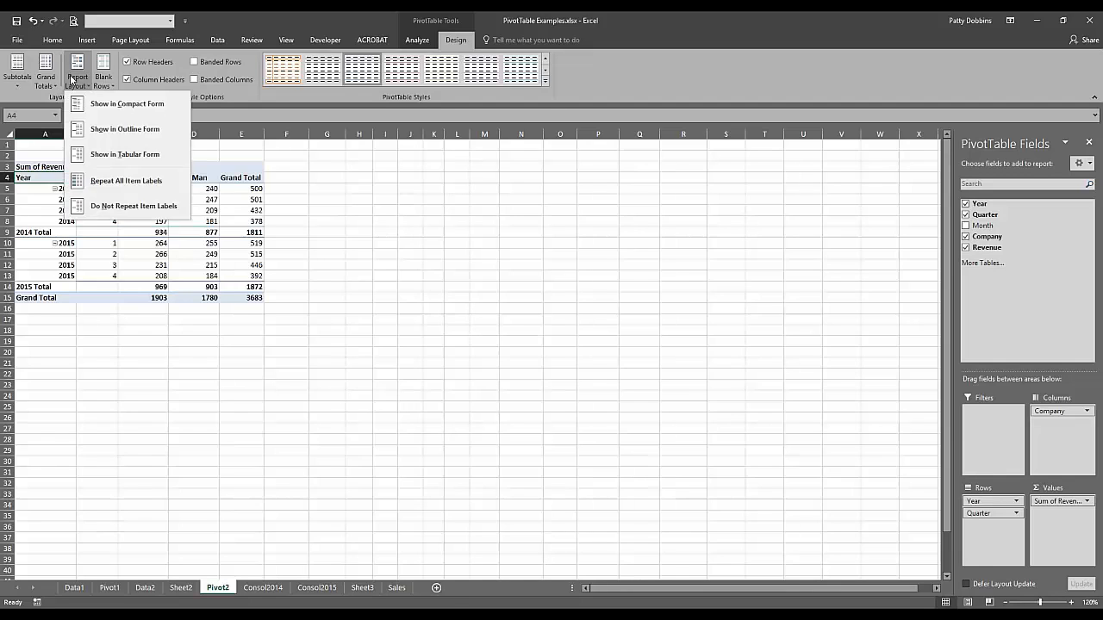
click(100, 203)
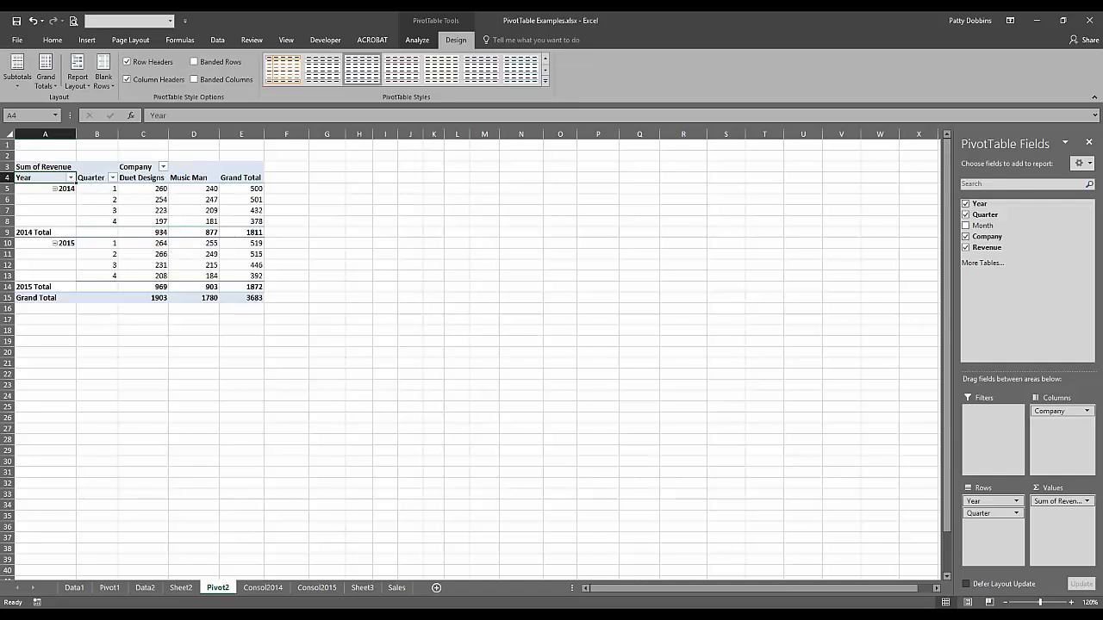
Insert a blank line after each item in the pivot table and remove those blank lines again.
click(105, 81)
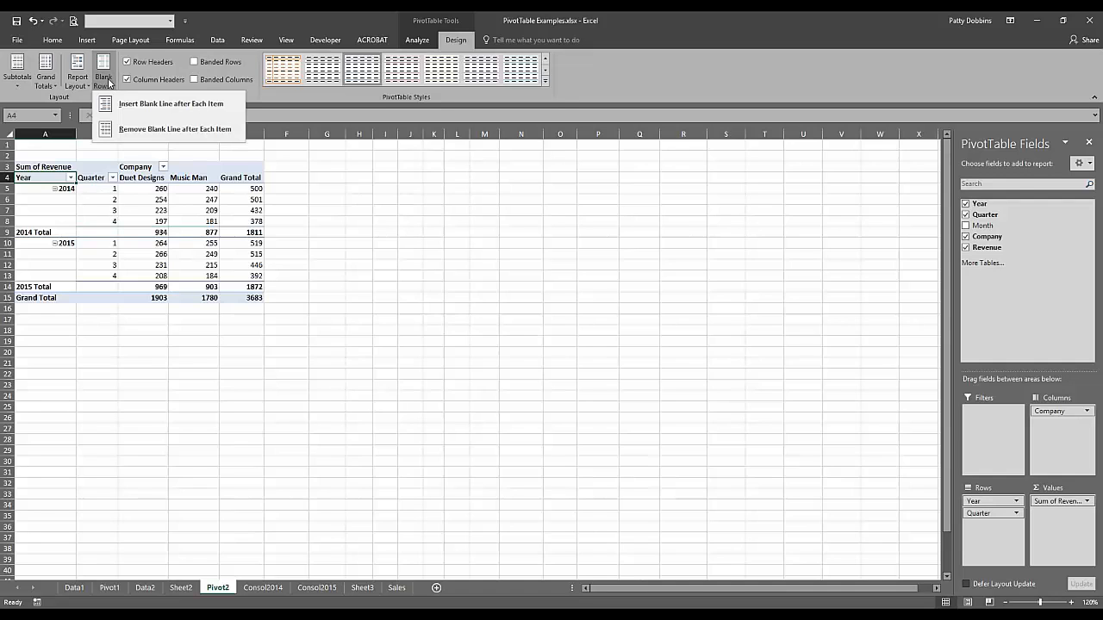
click(118, 104)
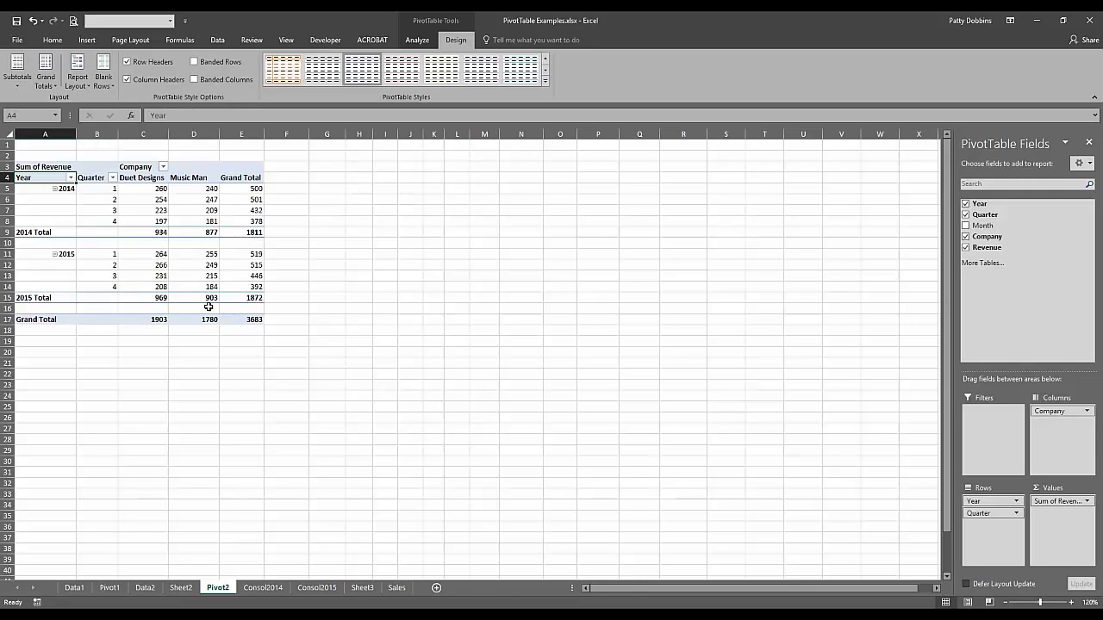
click(103, 79)
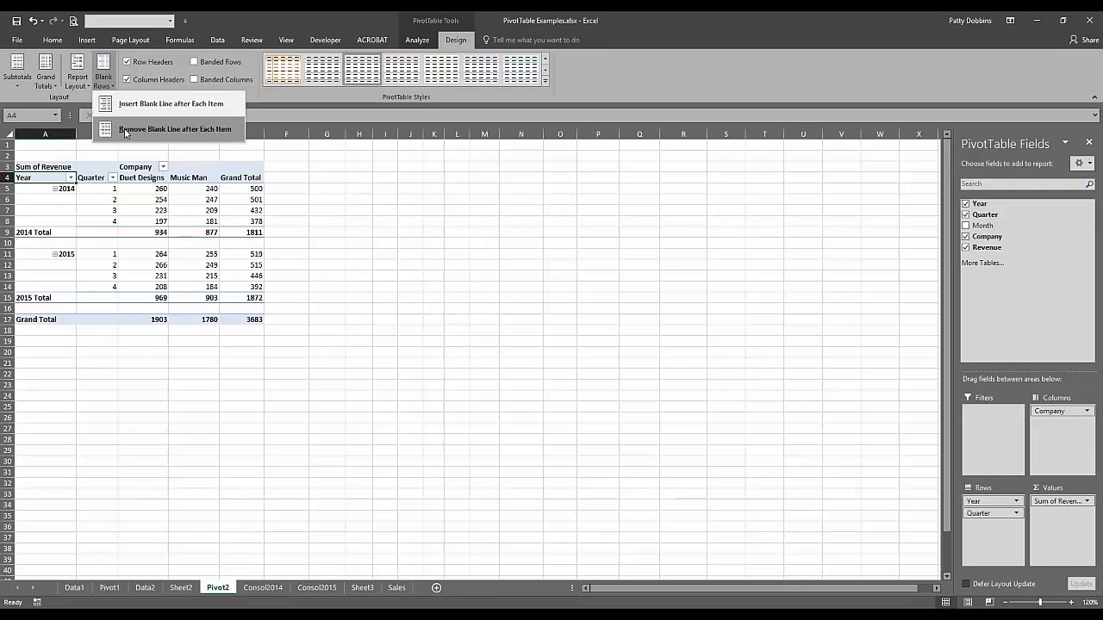
click(124, 131)
Set the pivot table's report layout back to compact form.
mouse_move(138, 277)
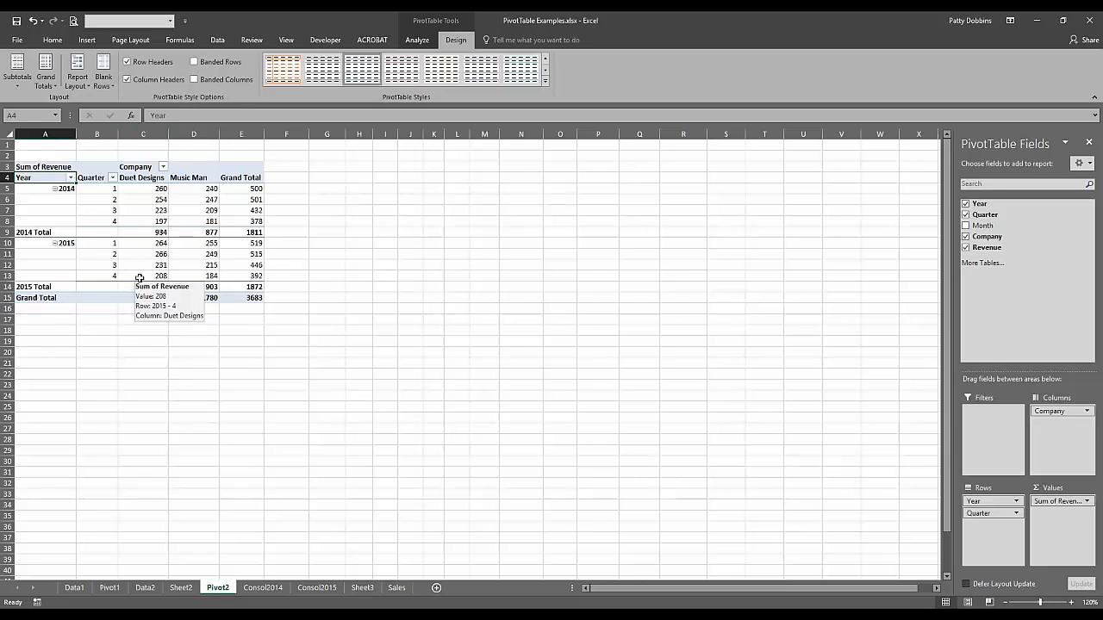
click(120, 211)
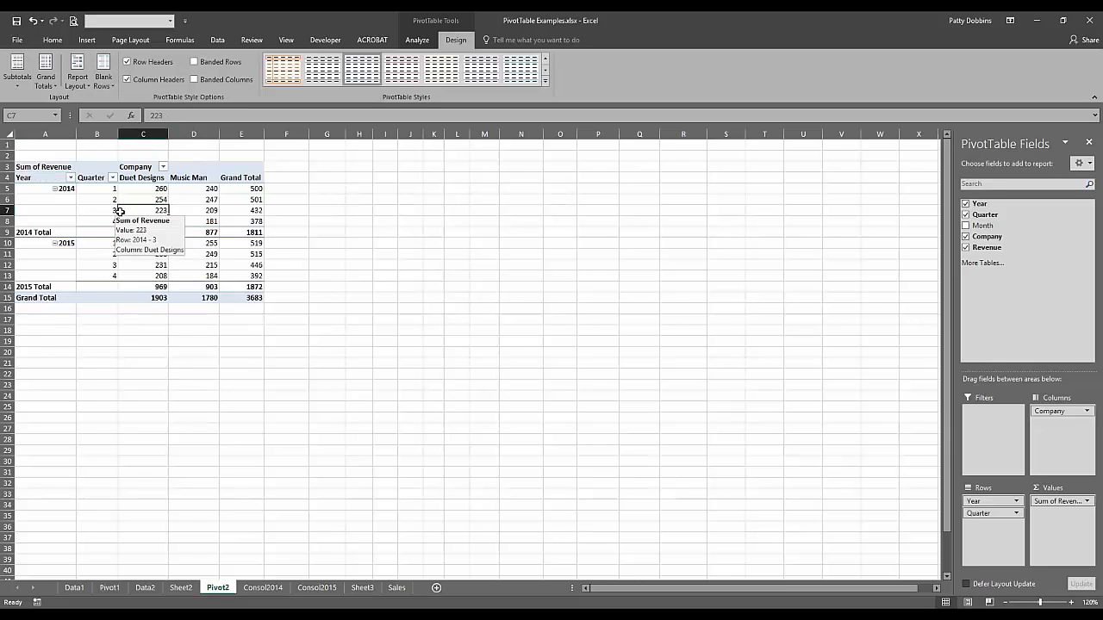
click(77, 73)
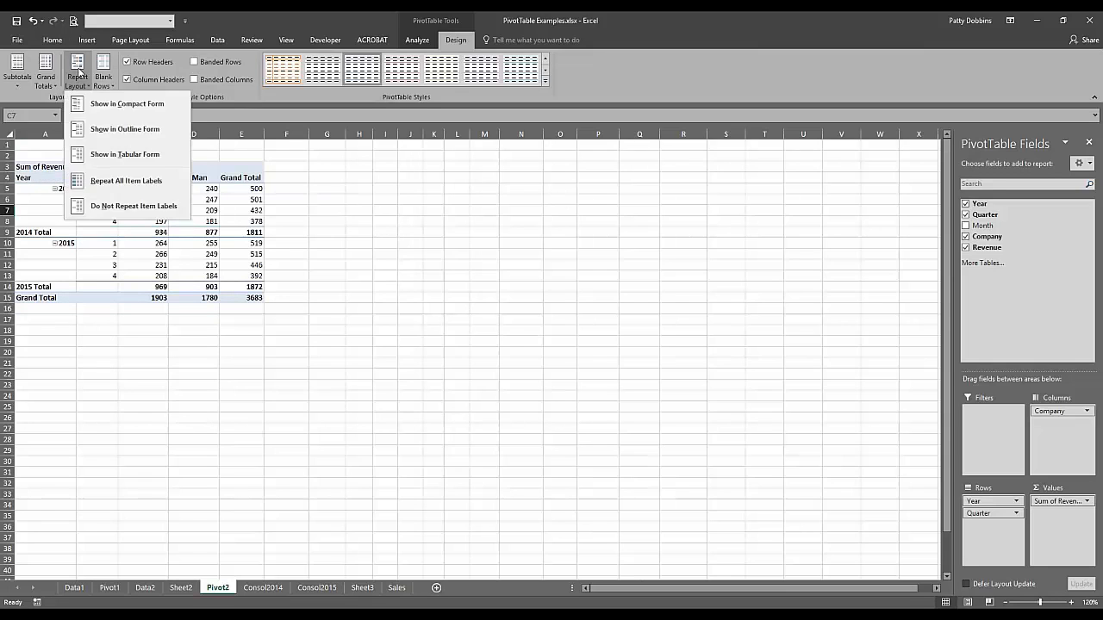
click(95, 104)
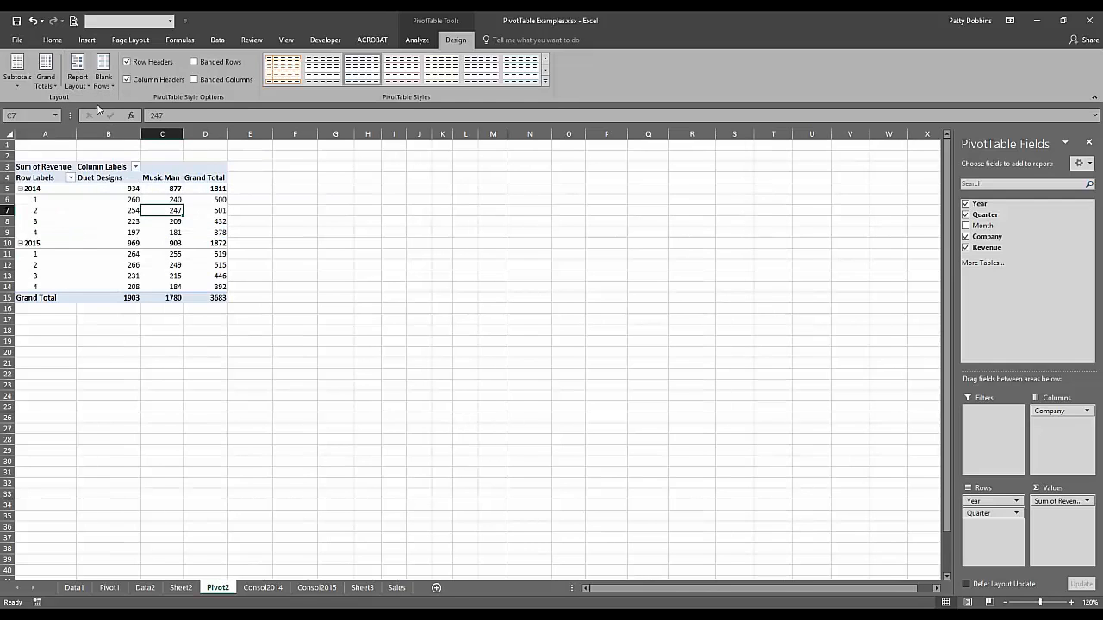
click(99, 222)
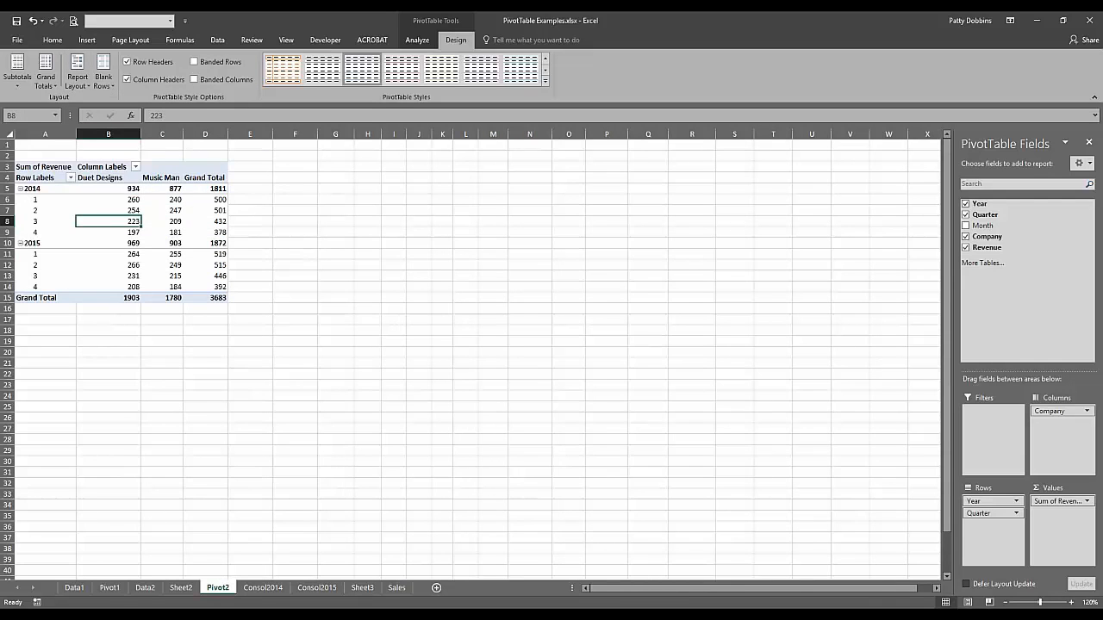
Turn the pivot table's banded rows on and off, and do the same for banded columns.
click(195, 63)
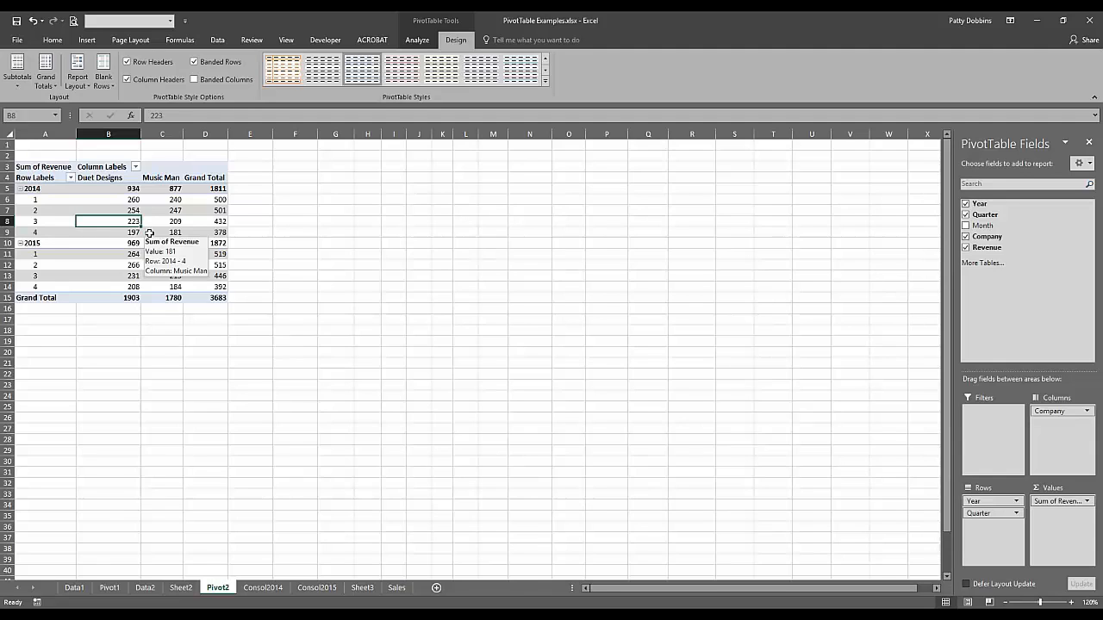
click(194, 61)
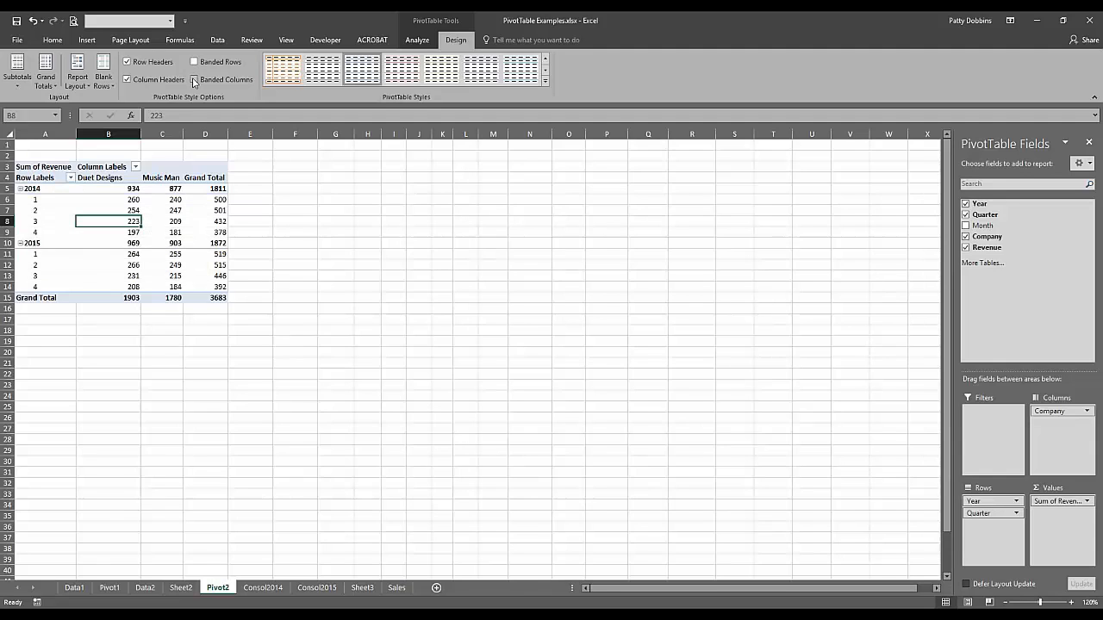
click(195, 79)
click(194, 79)
mouse_move(116, 207)
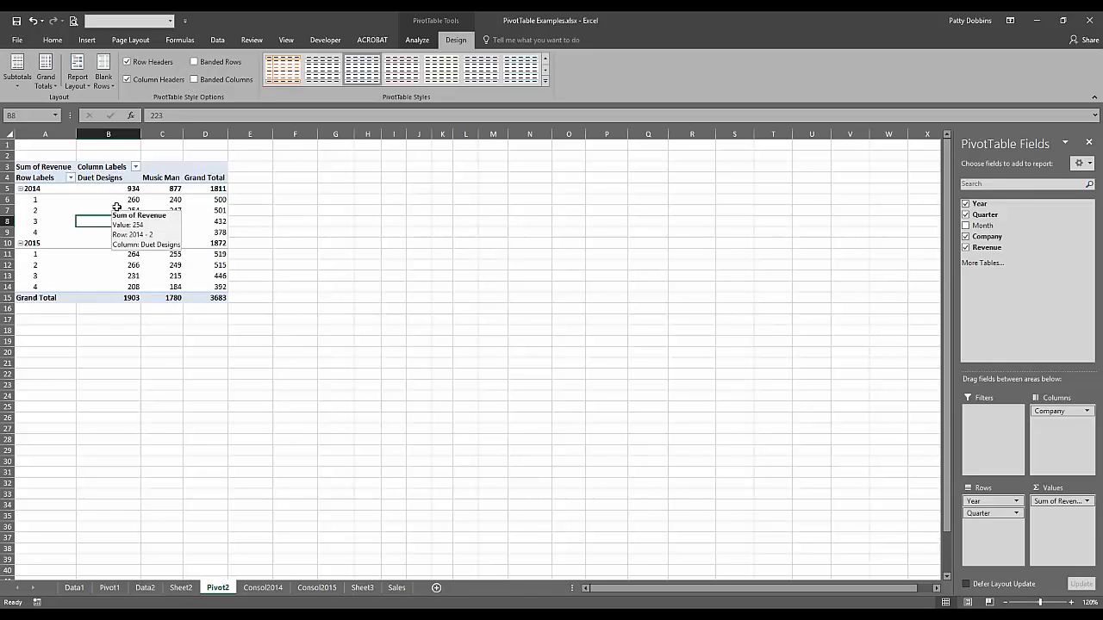
click(116, 207)
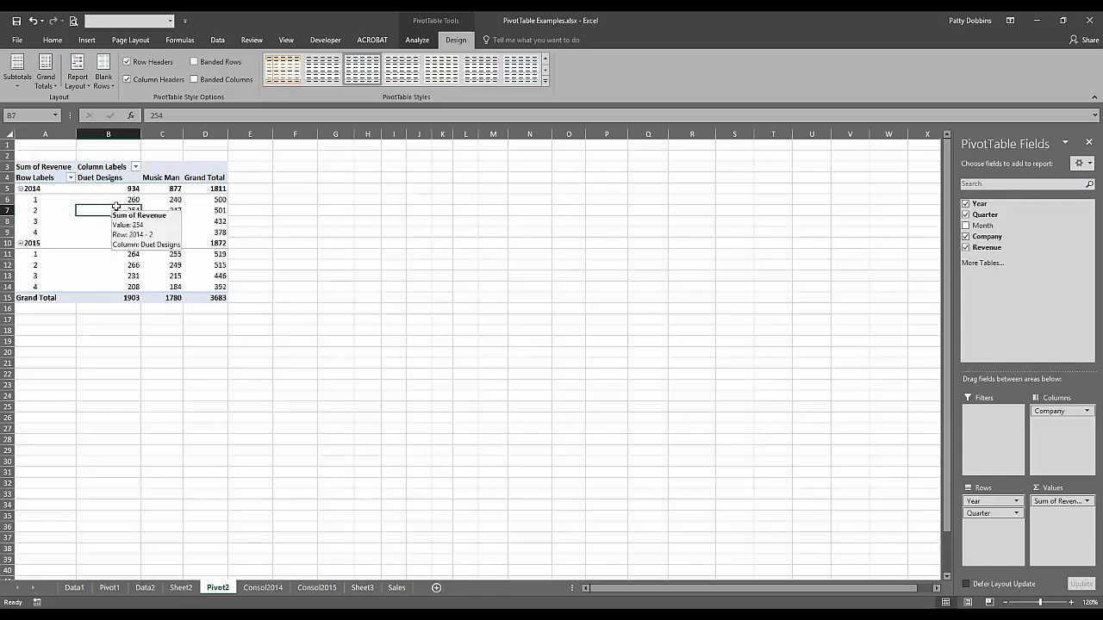
Apply the teal Medium pivot style with a dark header and shaded year rows to the revenue pivot table.
mouse_move(228, 282)
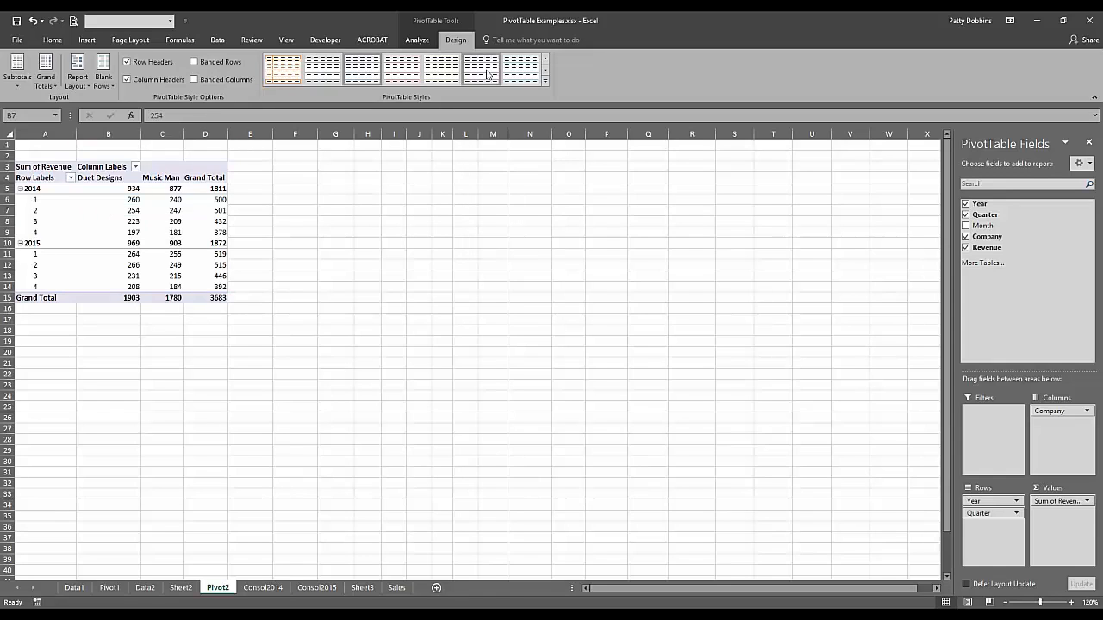
click(546, 80)
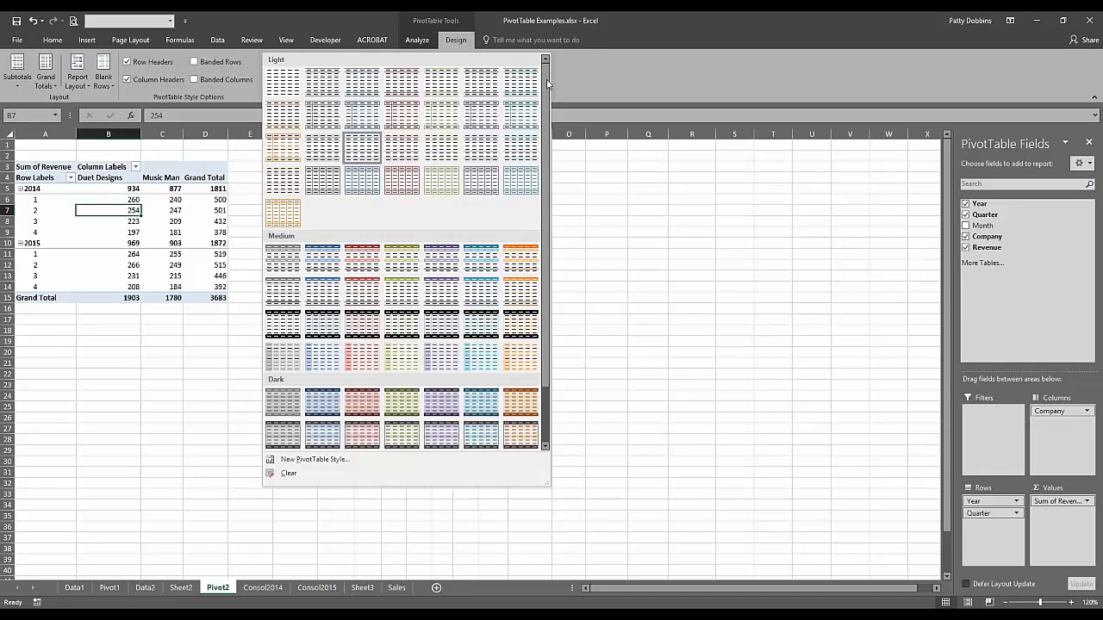
click(619, 69)
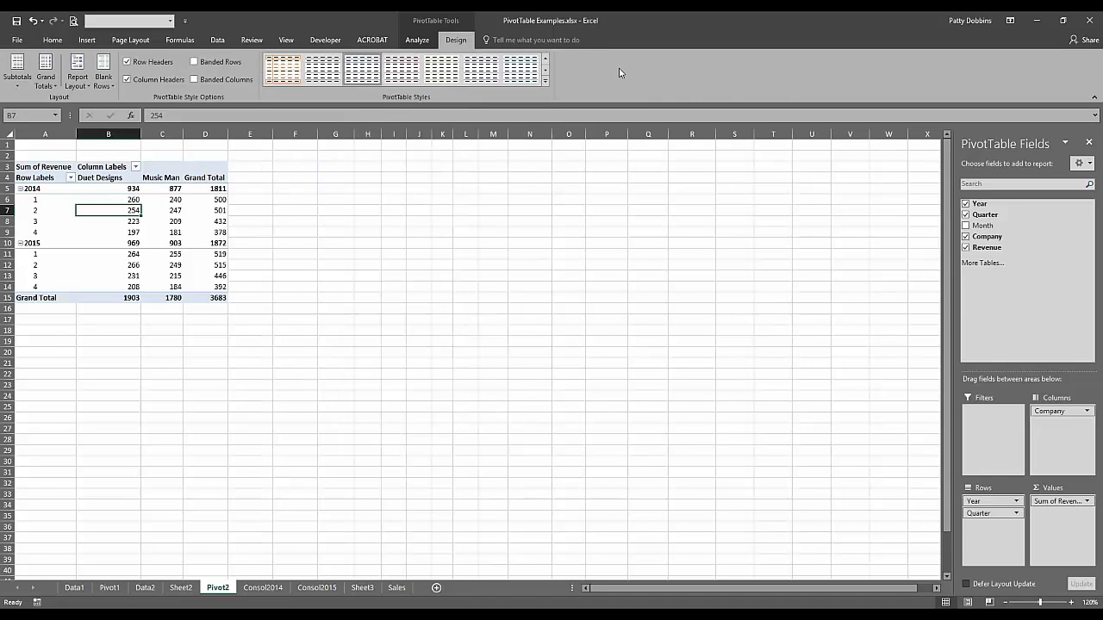
click(546, 81)
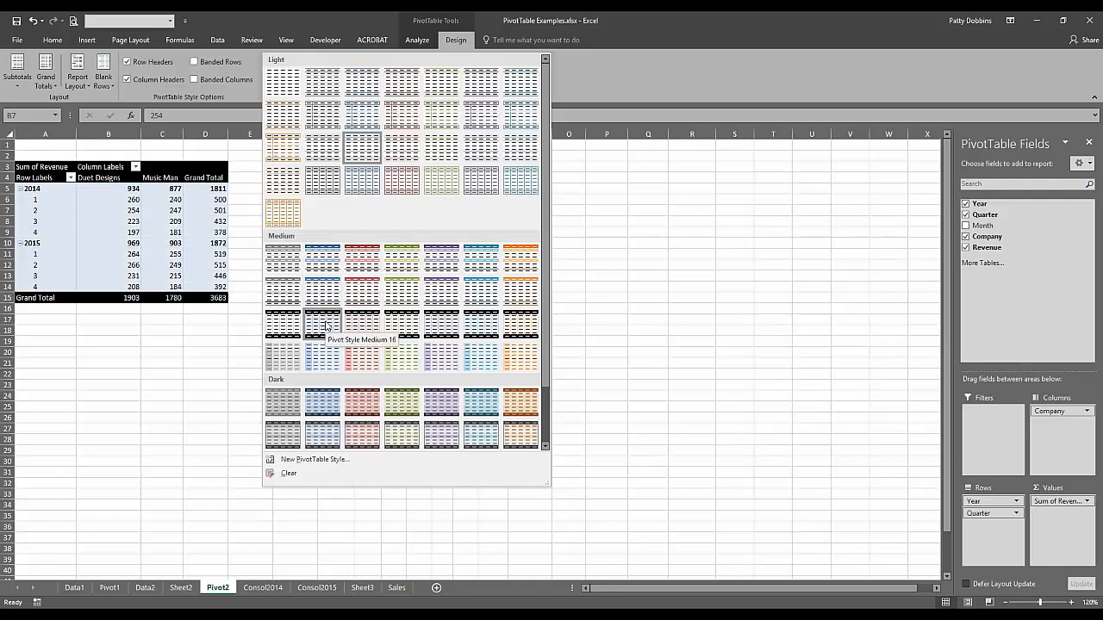
click(320, 262)
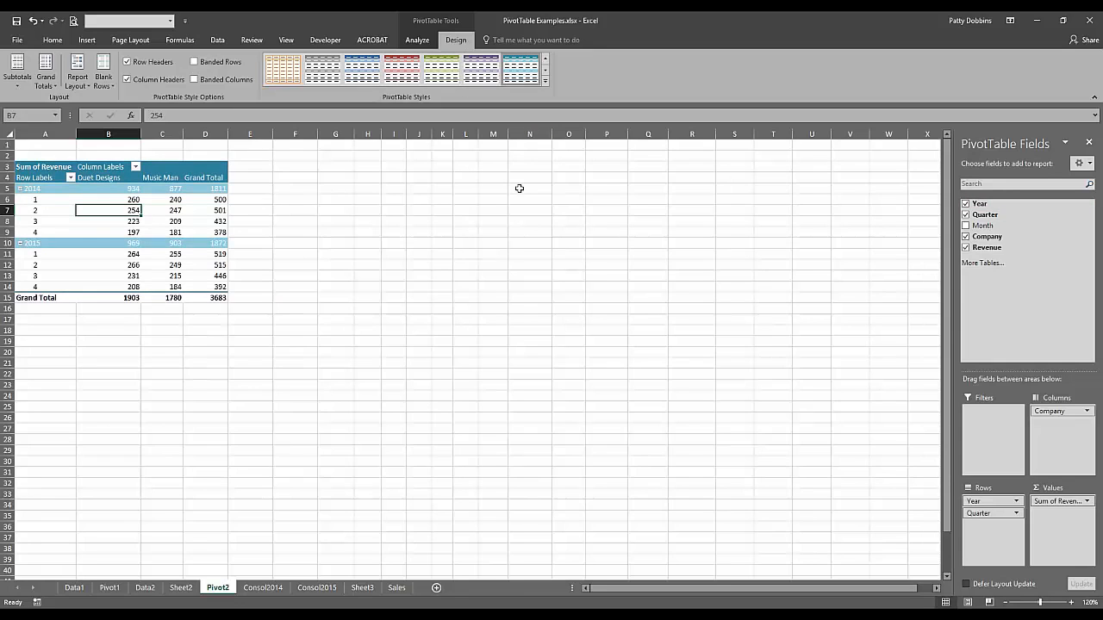
Look at the Refresh command for the revenue pivot table and inspect a few of its quarterly revenue cells.
mouse_move(98, 250)
mouse_move(165, 207)
click(131, 224)
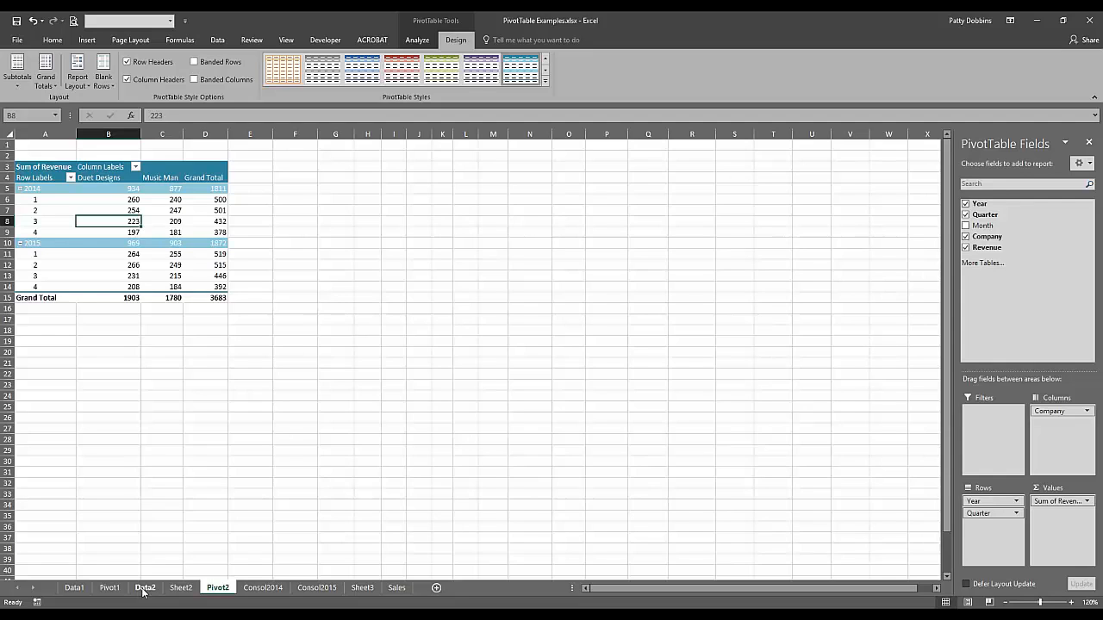
click(163, 221)
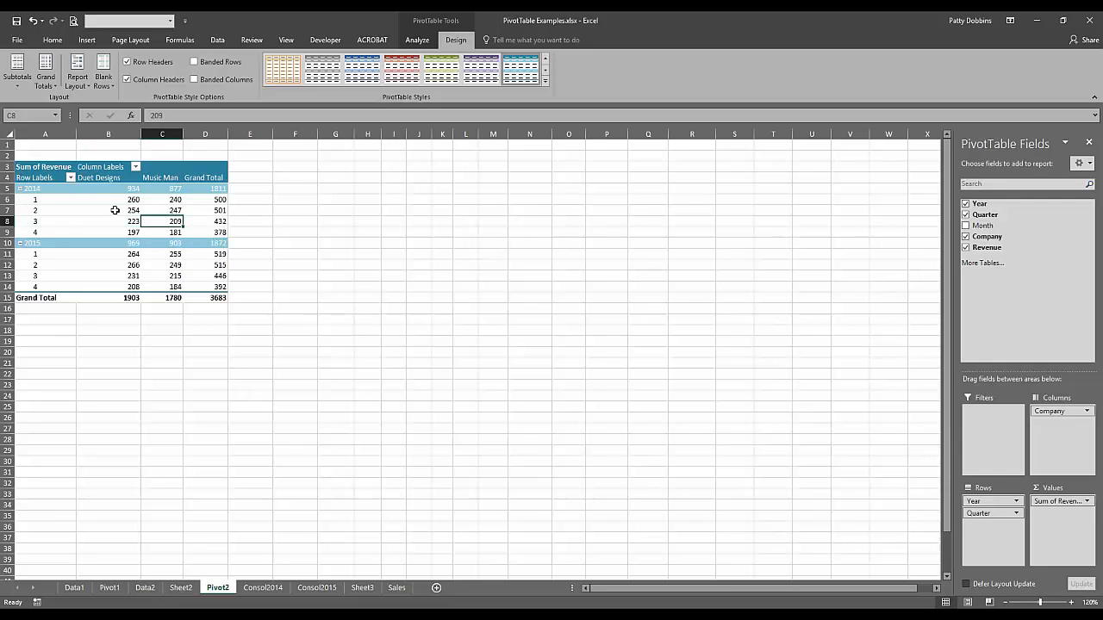
click(419, 41)
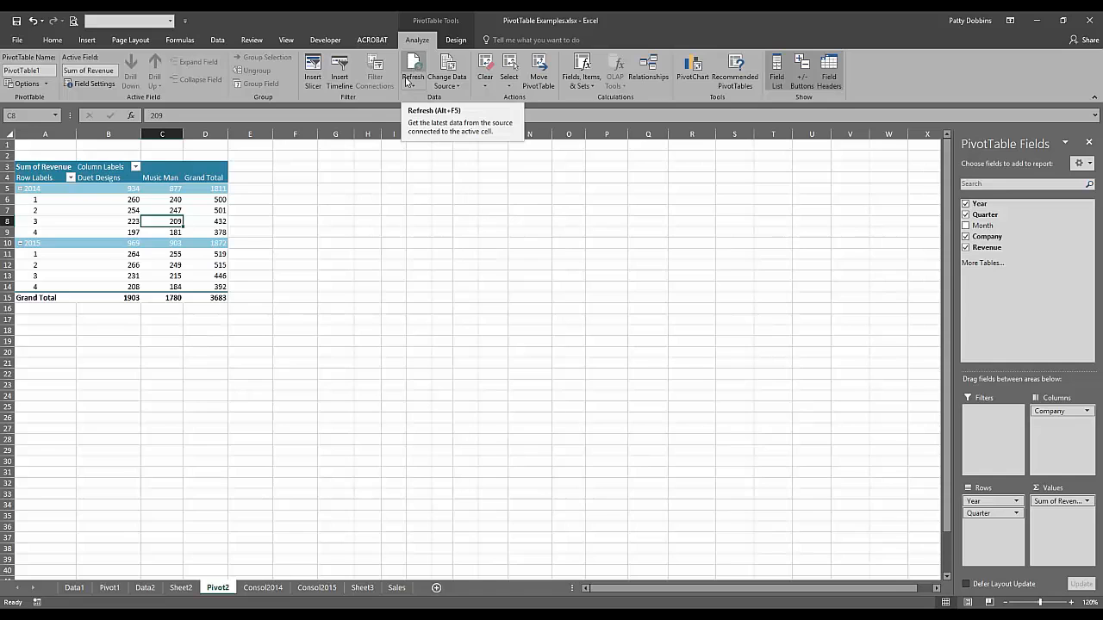
click(112, 222)
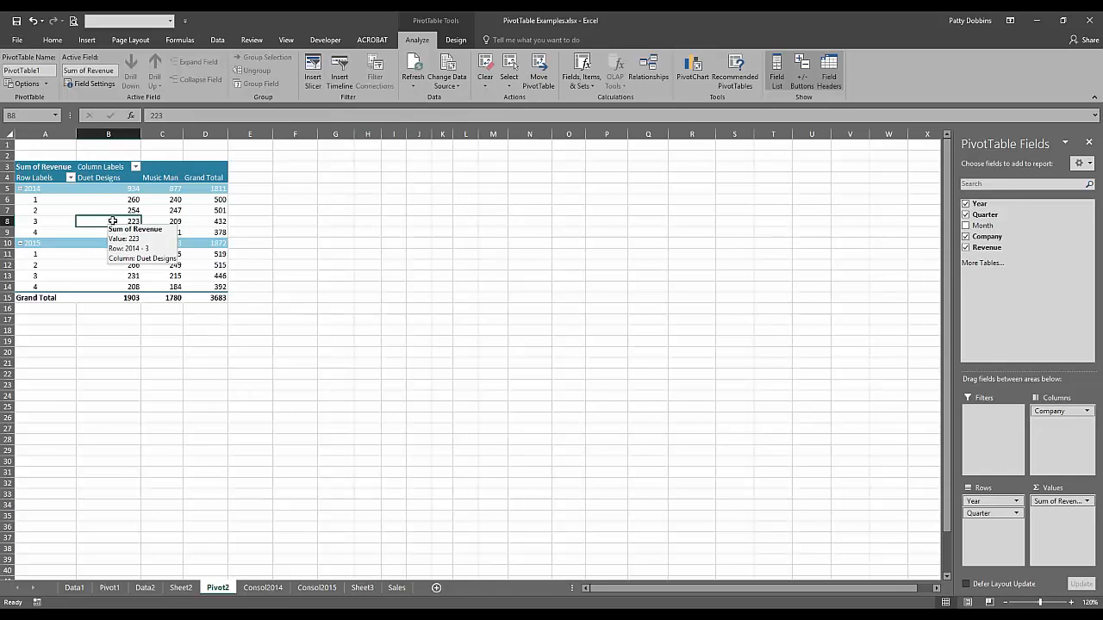
click(157, 203)
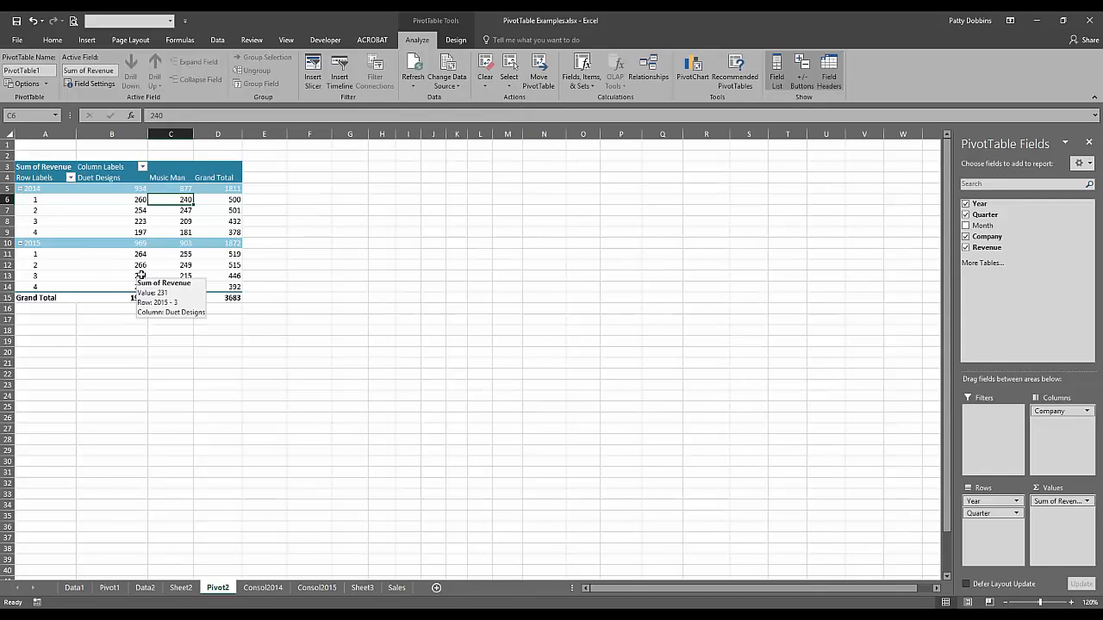
Examine the source table on the Sales sheet, including its Count of Sales column and its last rows.
click(397, 589)
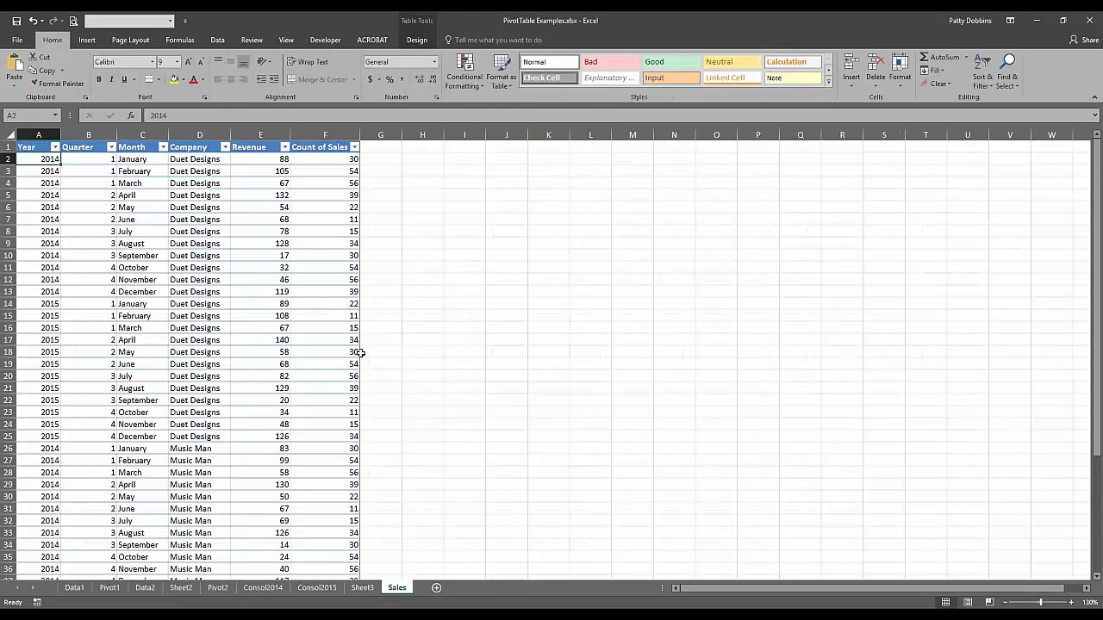
click(312, 390)
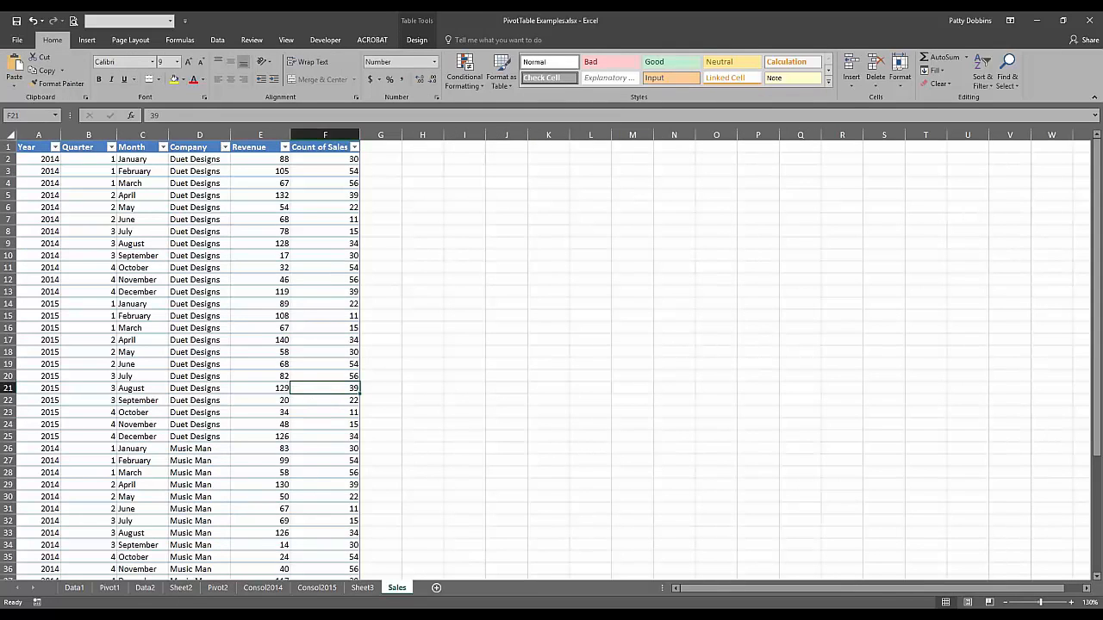
click(324, 134)
click(380, 184)
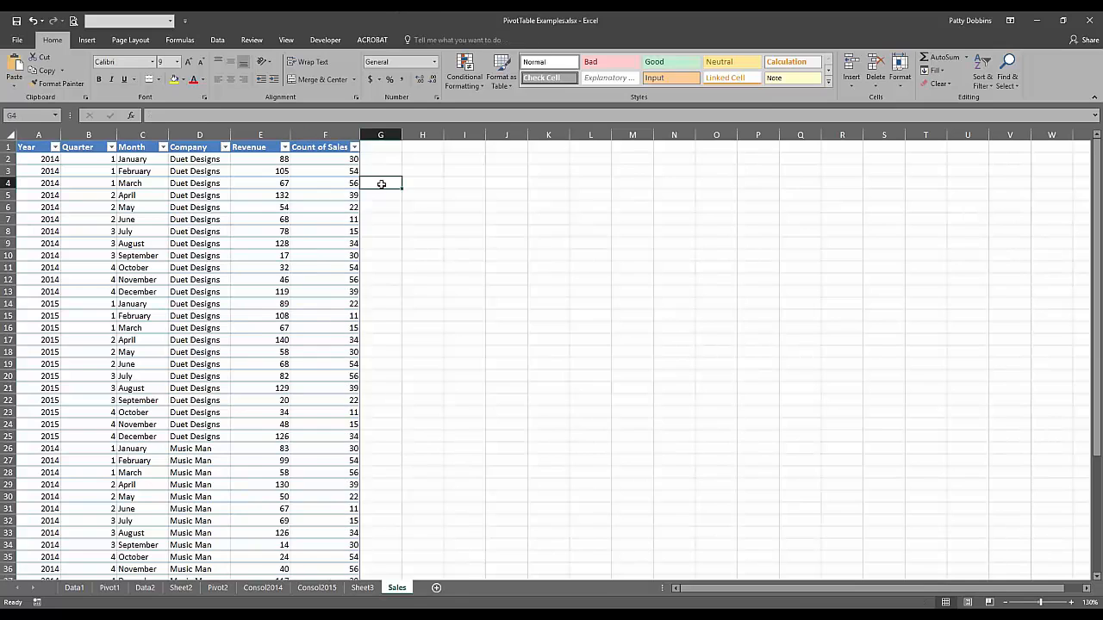
scroll(204, 428, down, 7)
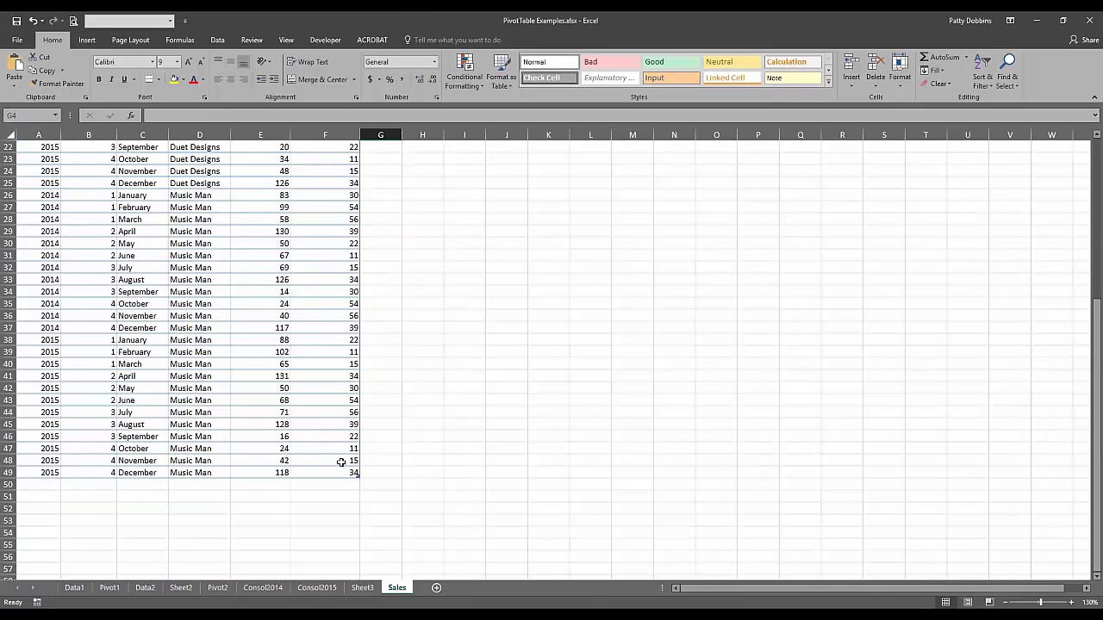
drag(345, 472, 86, 473)
click(36, 462)
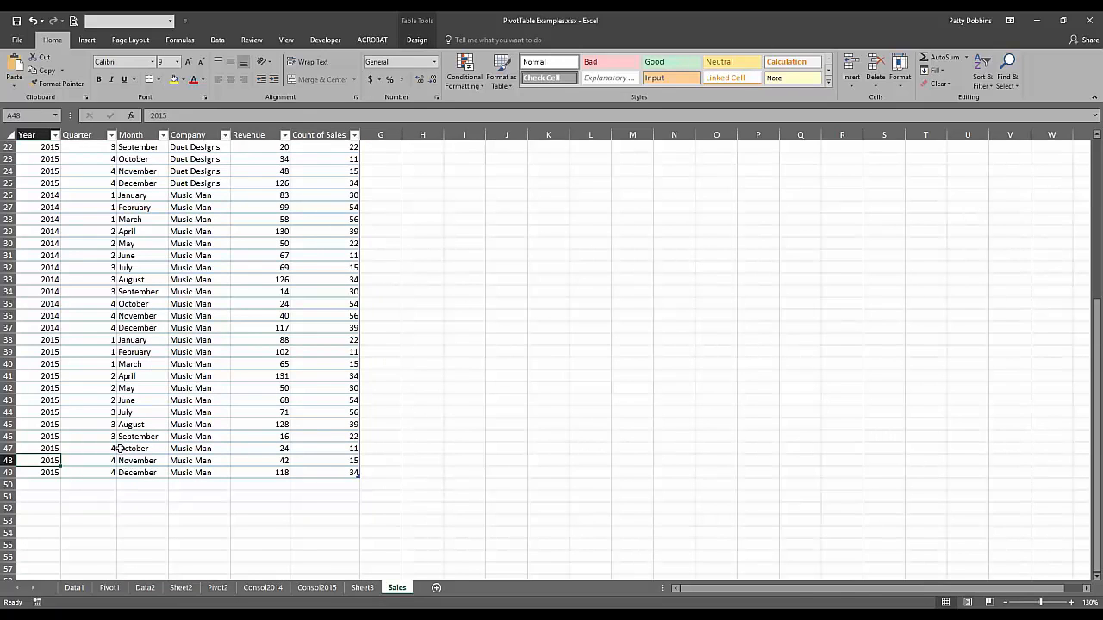
Copy the 2015 Duet Designs rows 14 to 25 and paste them directly below the Sales table at A50.
scroll(121, 448, up, 5)
drag(36, 232, 354, 365)
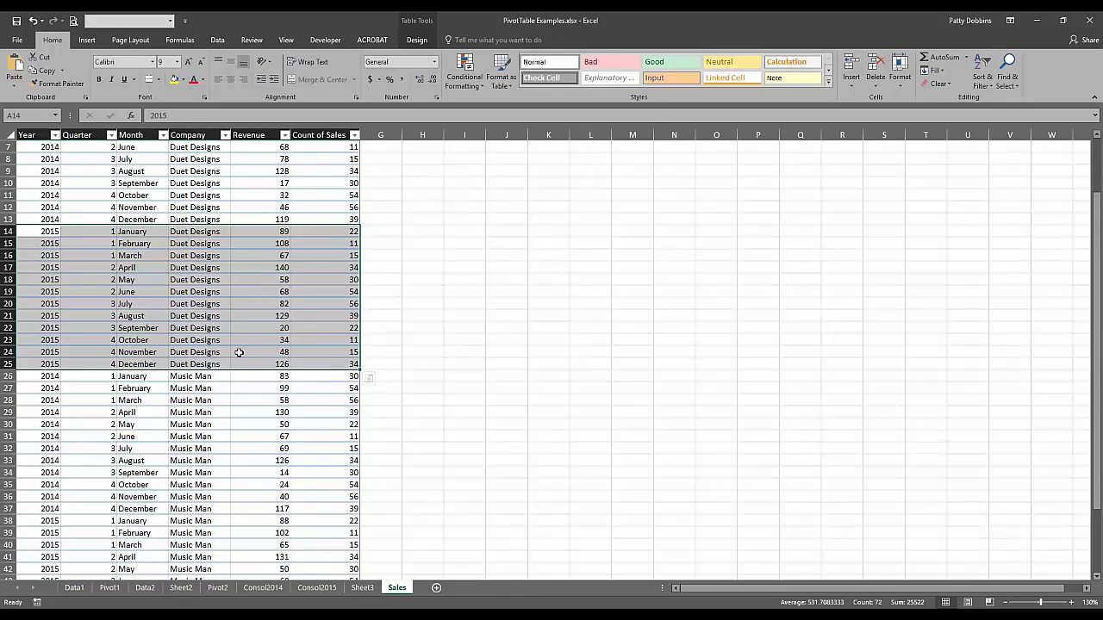
key(ctrl+c)
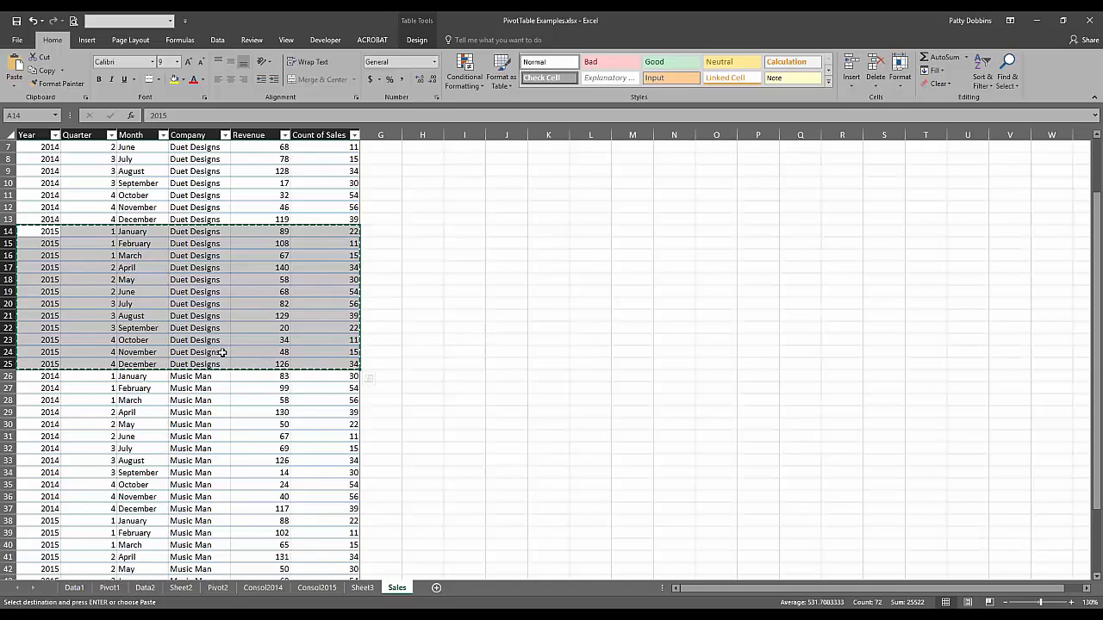
scroll(239, 353, down, 7)
click(46, 413)
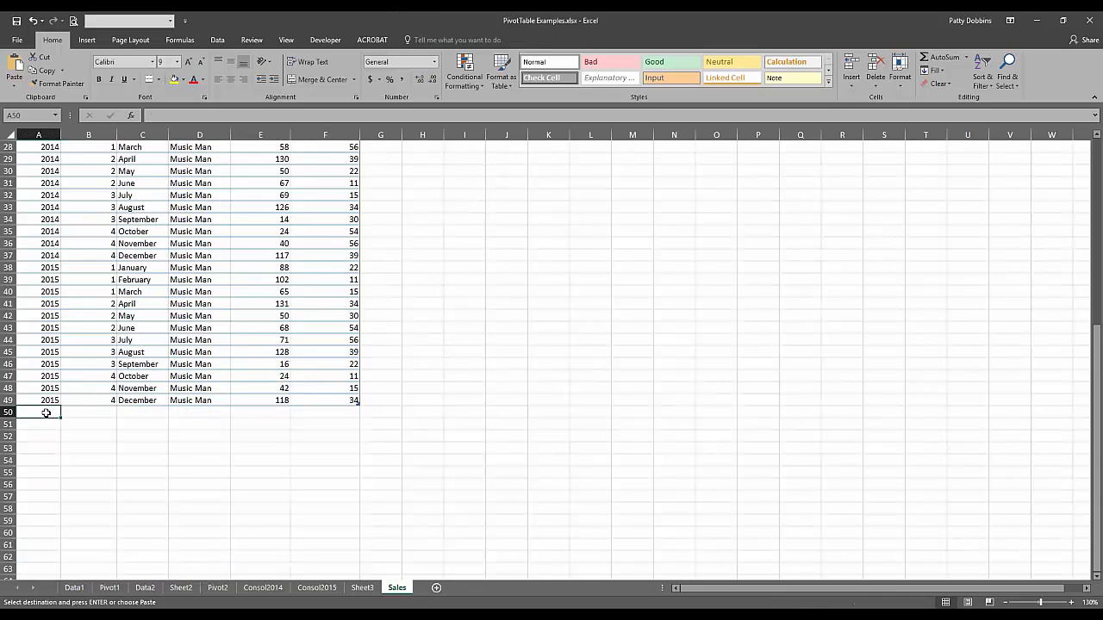
key(ctrl+v)
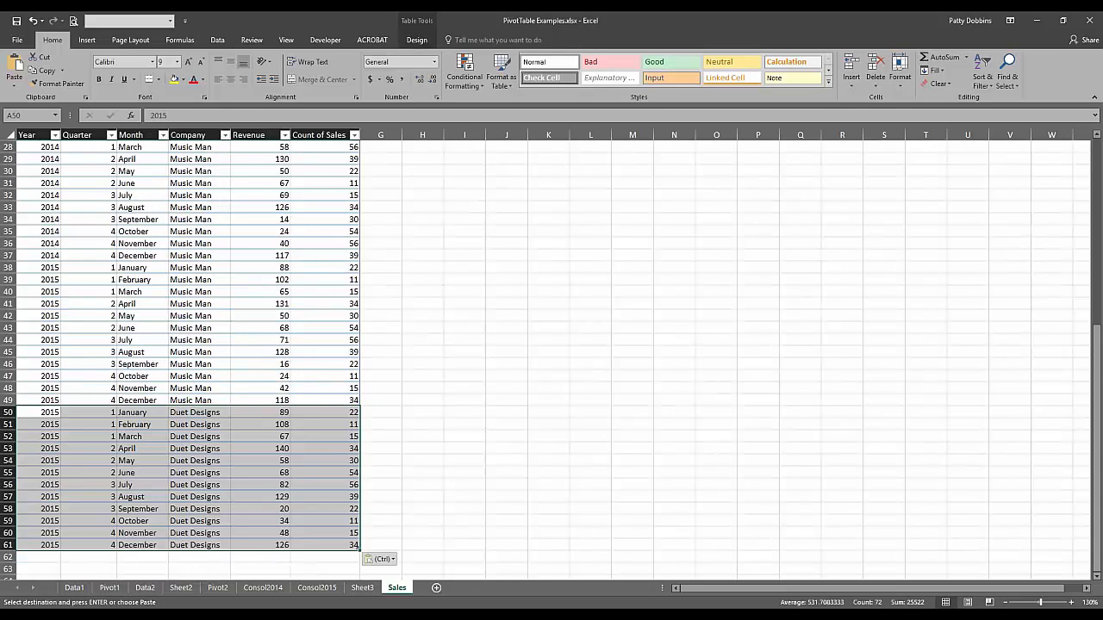
Clear the July to December entries from the pasted Duet Designs rows, A56 to F61.
click(46, 412)
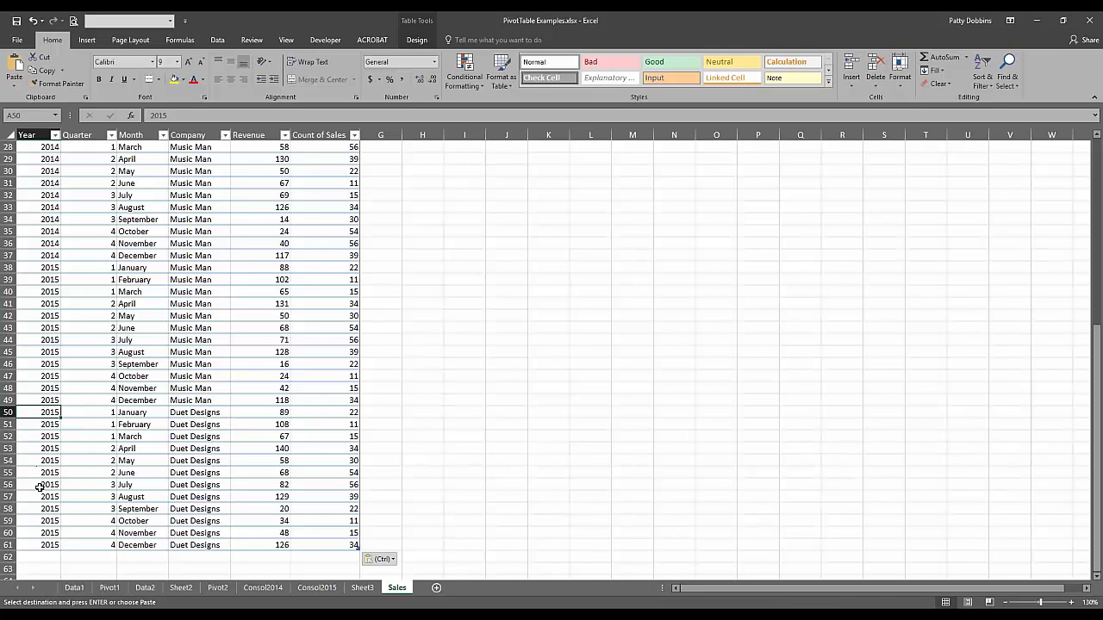
drag(40, 486, 345, 545)
key(Delete)
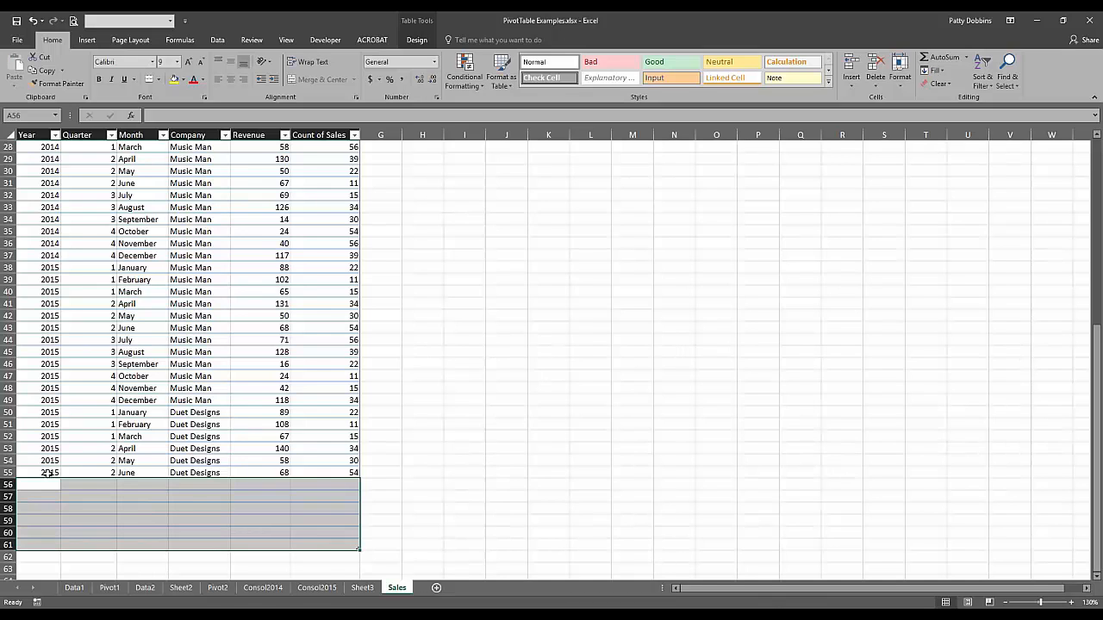
Copy the January to June 2015 Music Man rows 38 to 43 into the empty table rows starting at A56.
scroll(51, 443, up, 3)
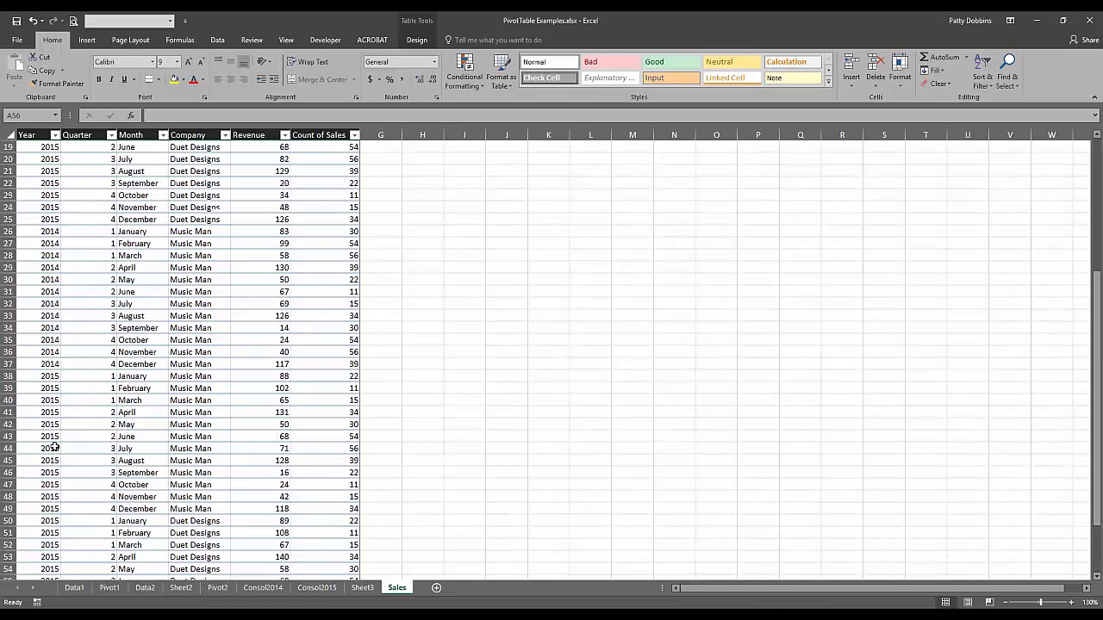
click(52, 233)
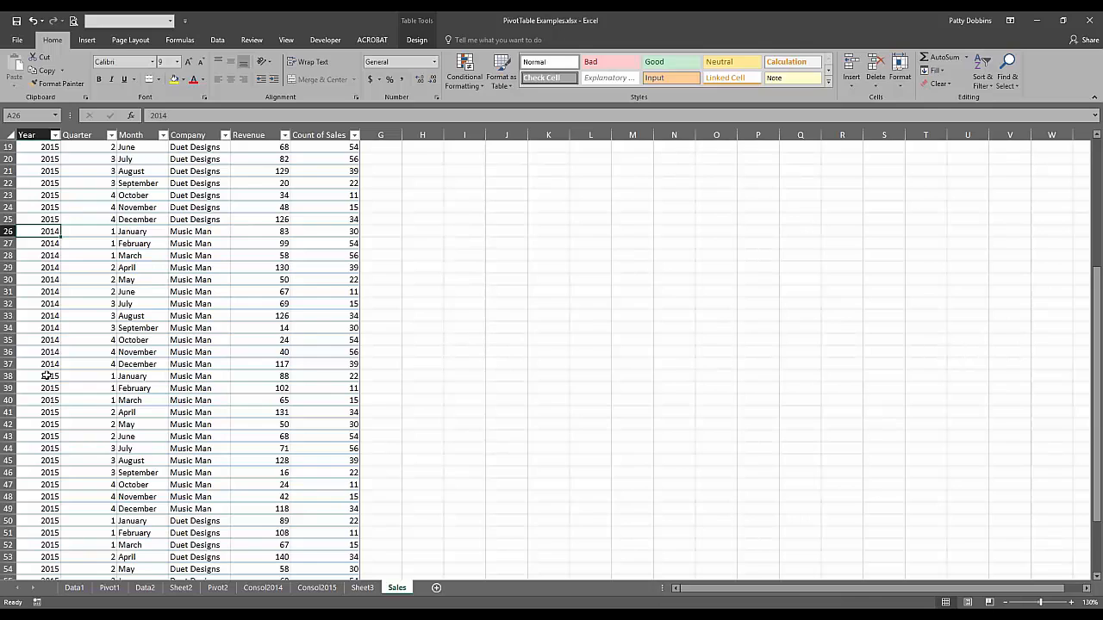
drag(46, 376, 327, 436)
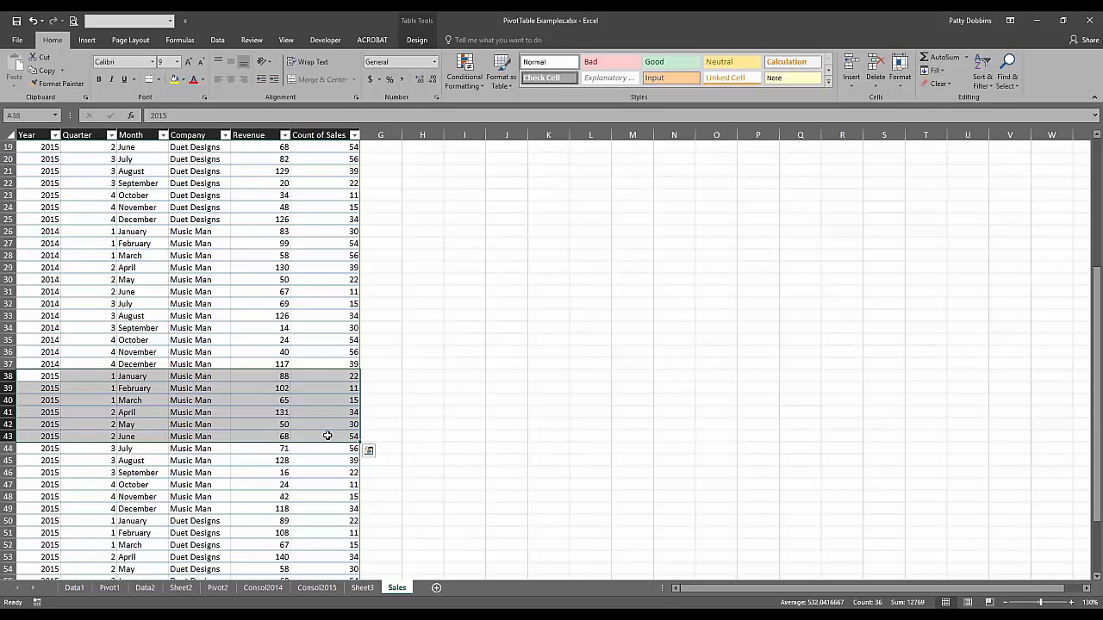
key(ctrl+c)
scroll(249, 451, down, 5)
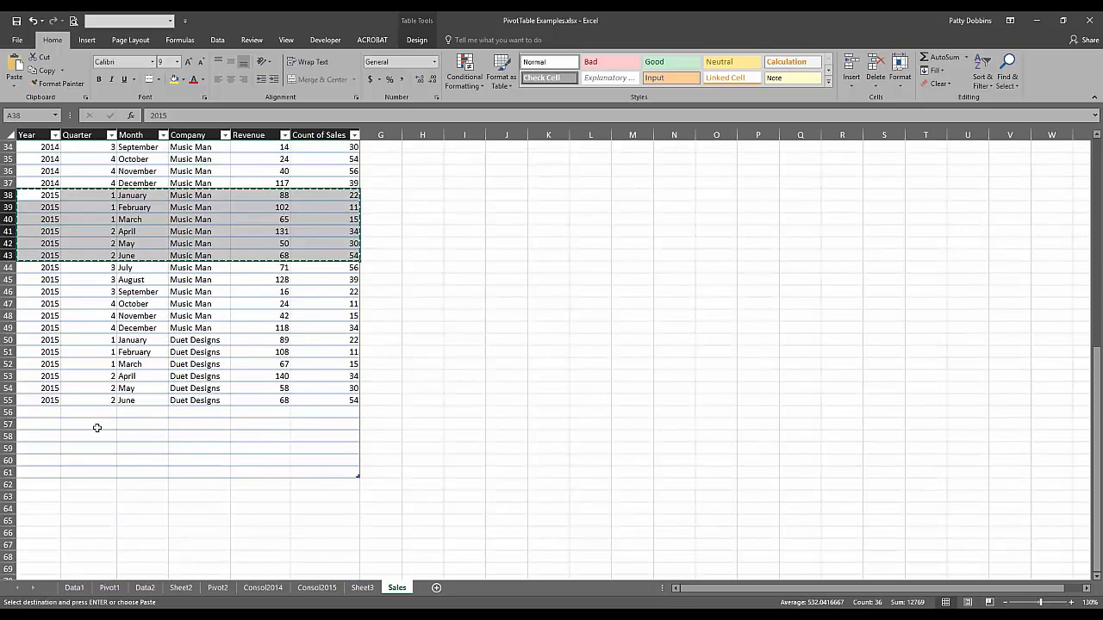
click(36, 413)
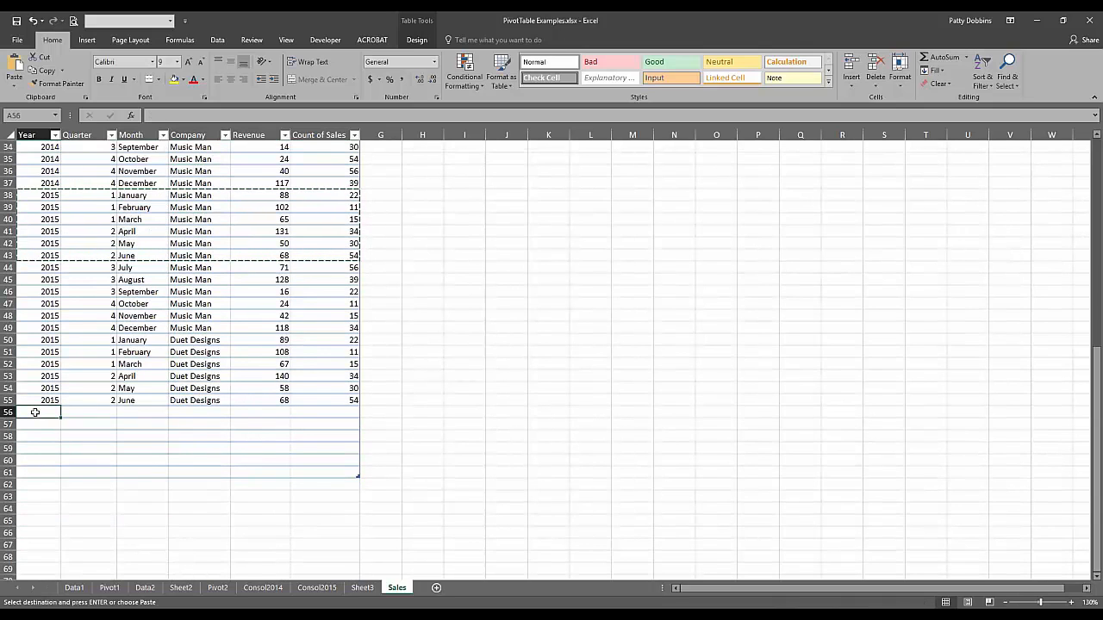
key(ctrl+v)
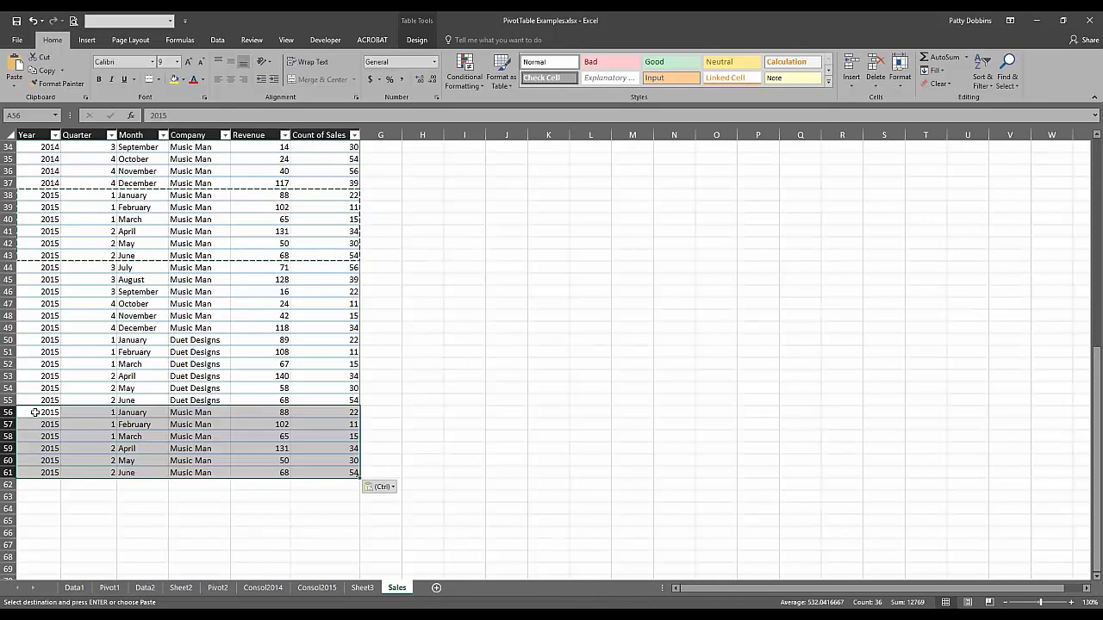
key(Escape)
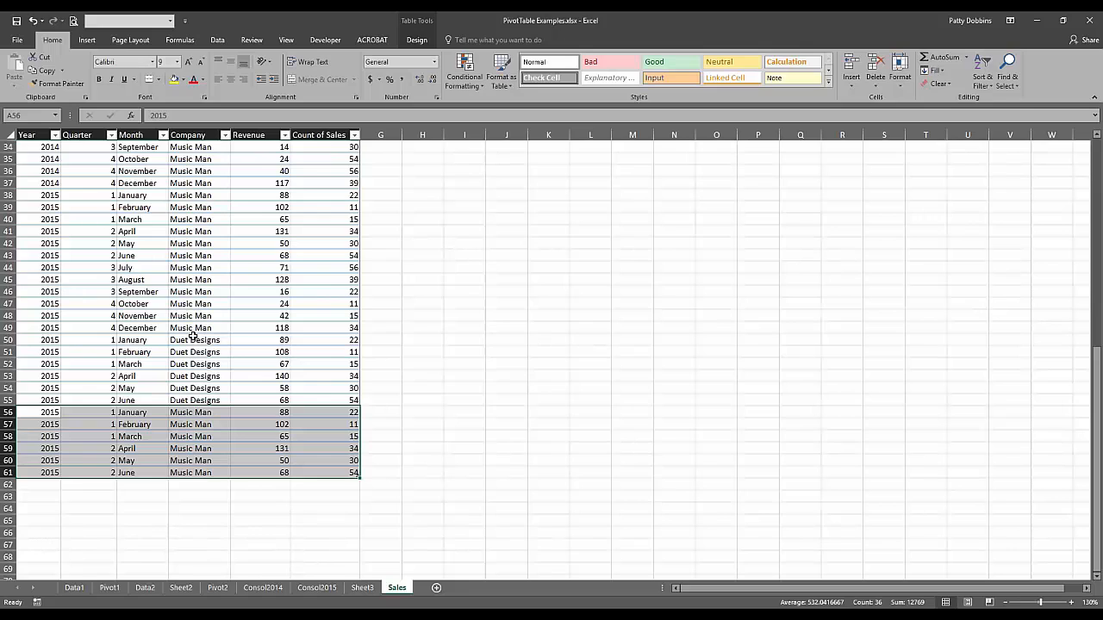
Set the year to 2016 for all the added rows, A50 to A61.
click(42, 338)
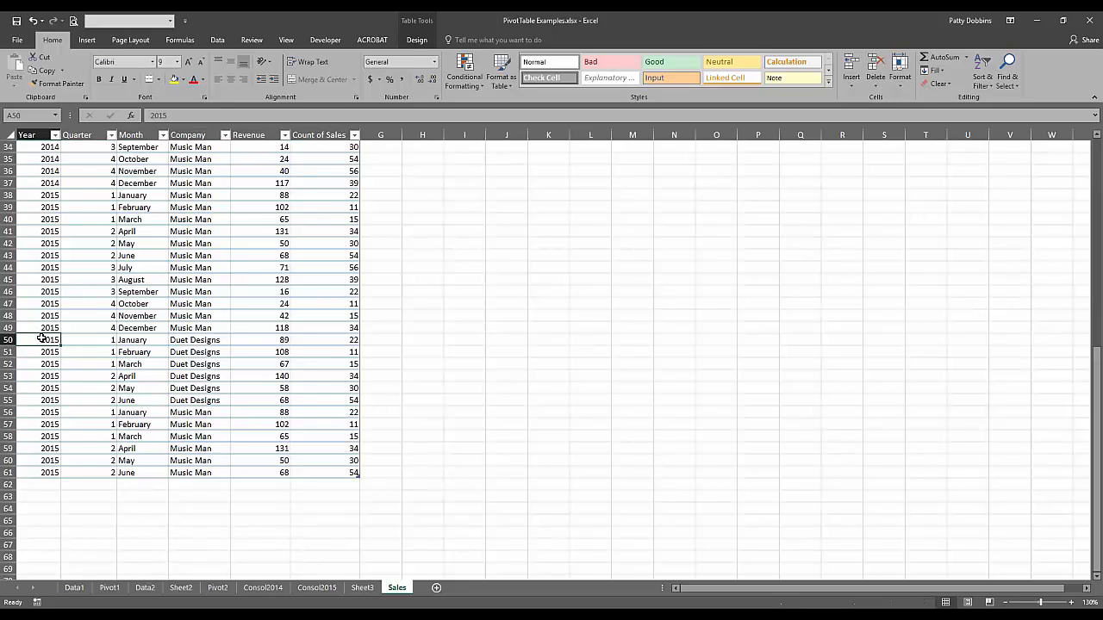
drag(41, 339, 41, 473)
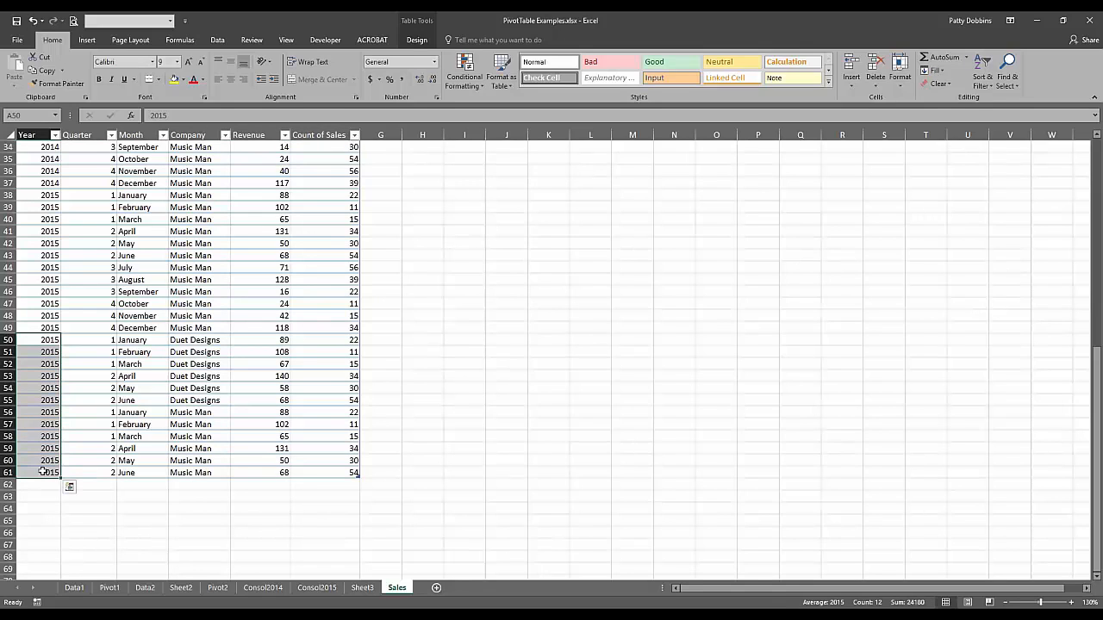
text(2016)
key(ctrl+Return)
click(90, 413)
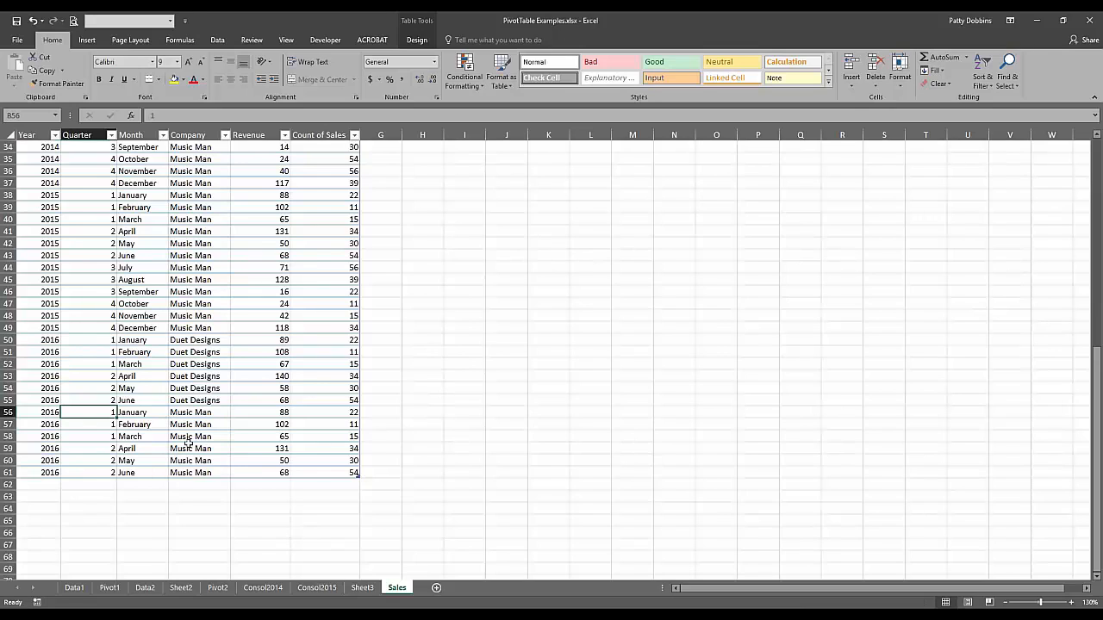
click(263, 414)
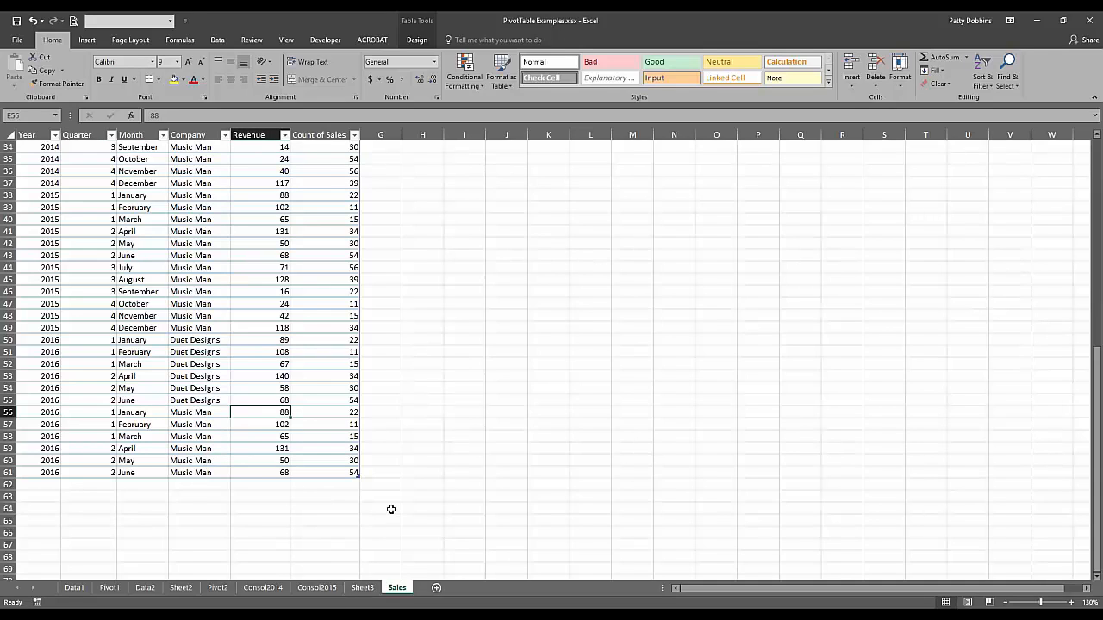
Undo the year change, the cleared entries and both pasted blocks of rows on the Sales sheet.
click(200, 391)
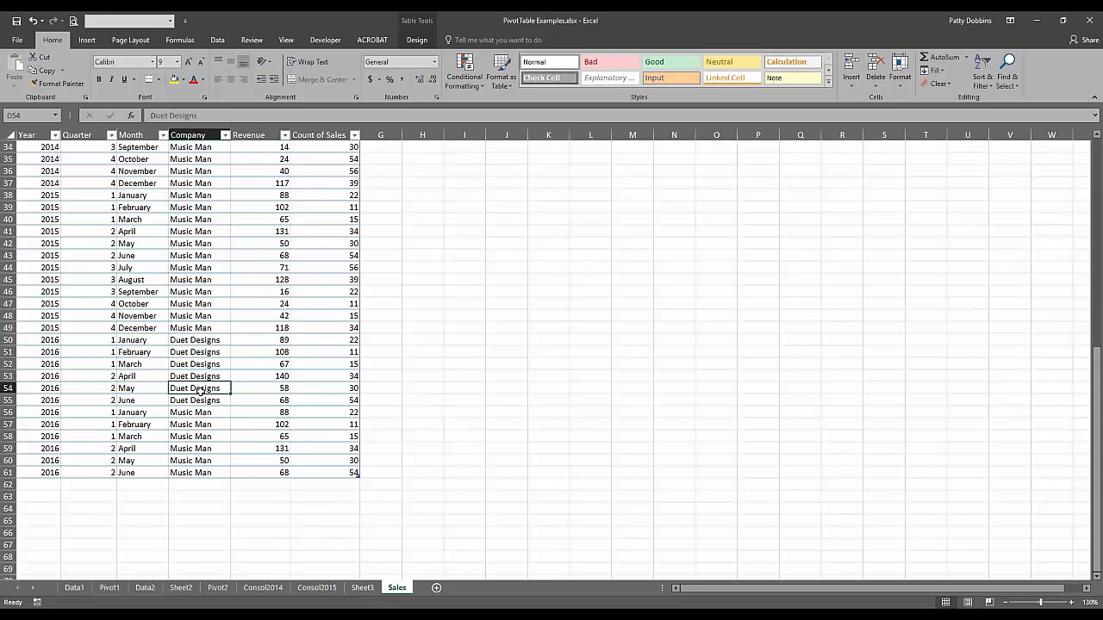
click(34, 20)
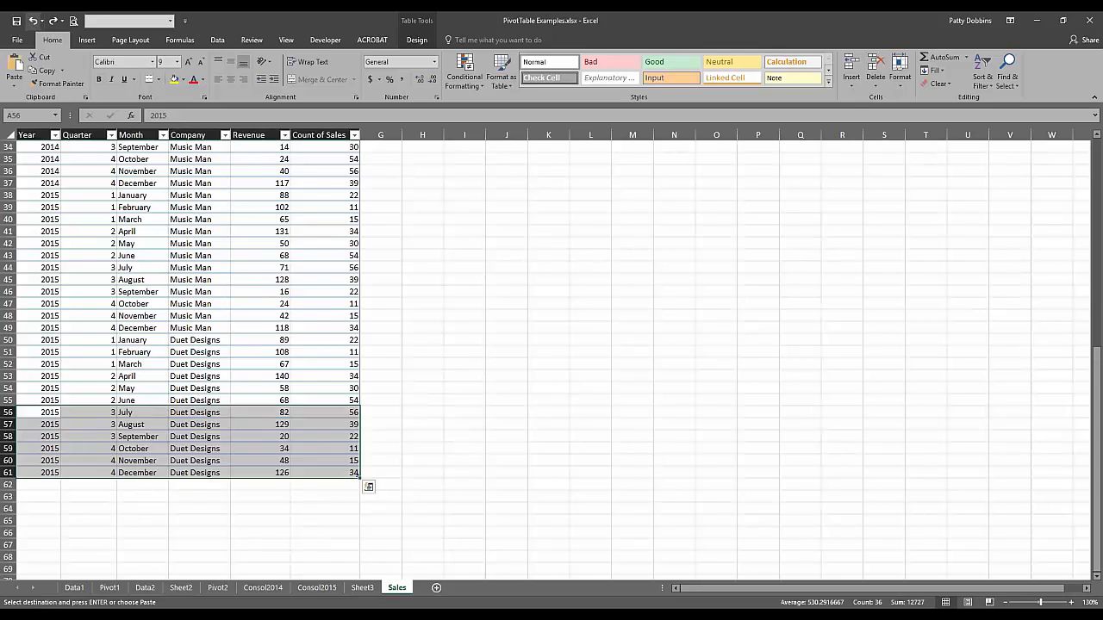
click(33, 21)
click(32, 20)
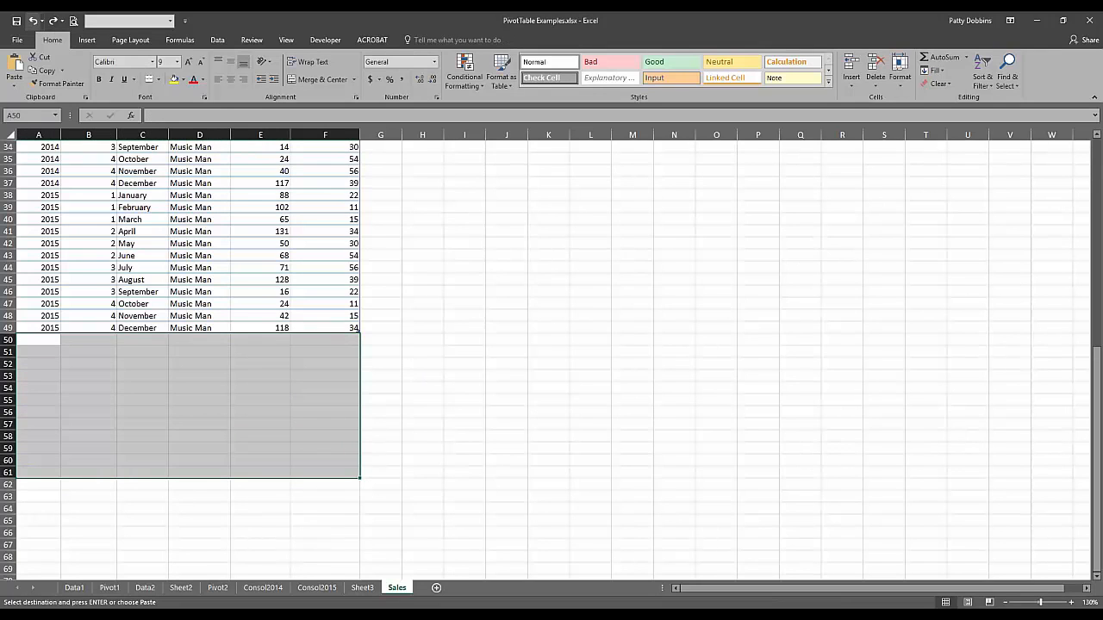
Cancel the pending copy on the Sales sheet and create a PivotTable from Table32 on a new worksheet.
click(102, 280)
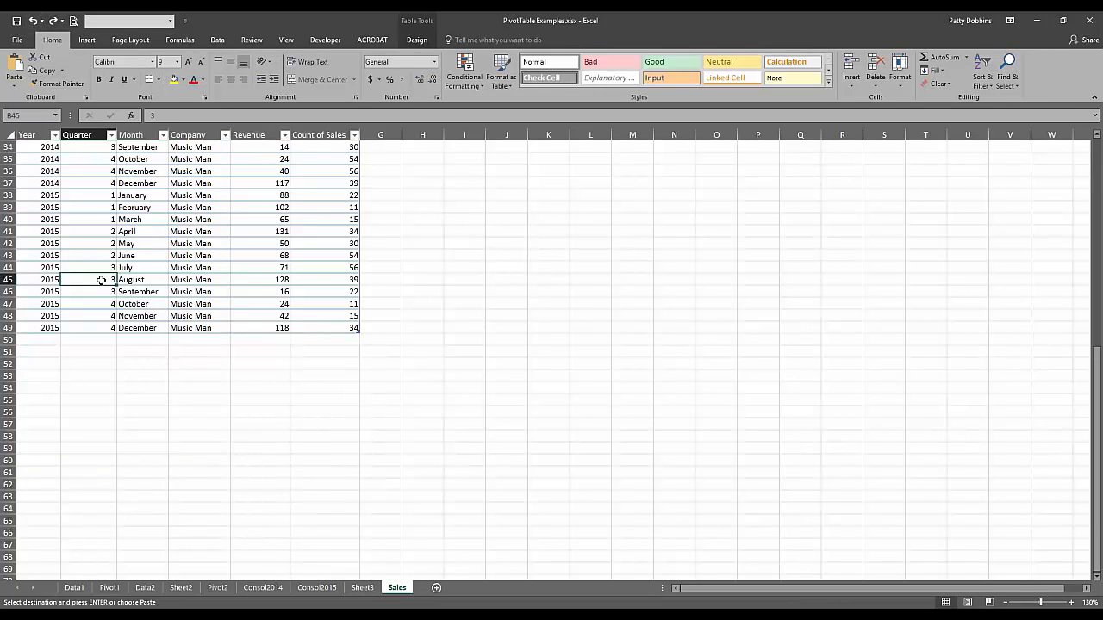
scroll(207, 278, up, 8)
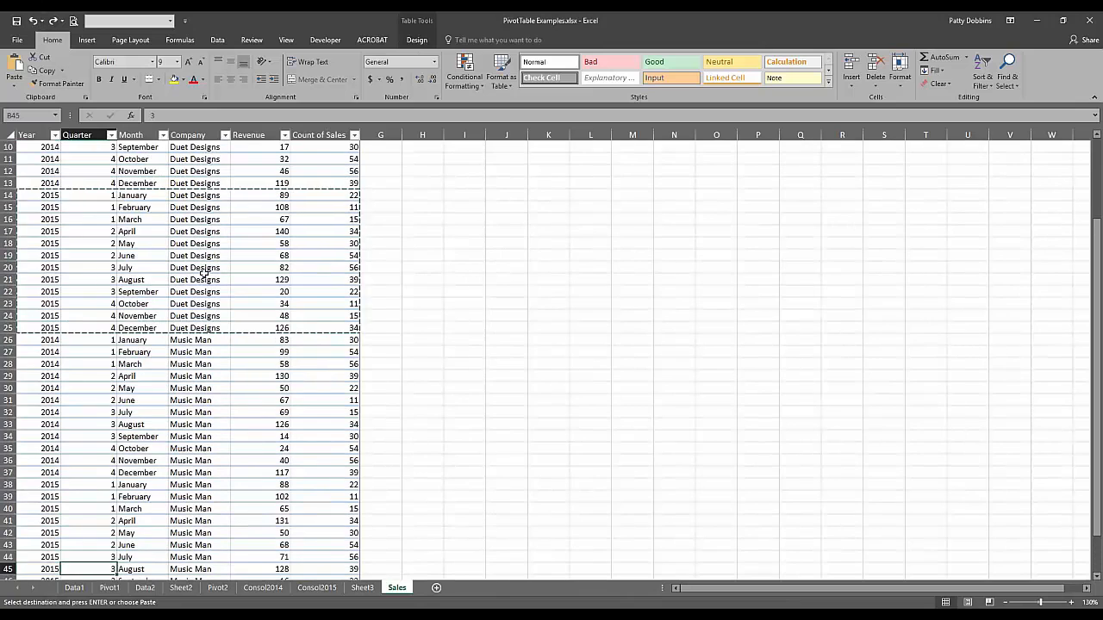
key(Escape)
click(198, 243)
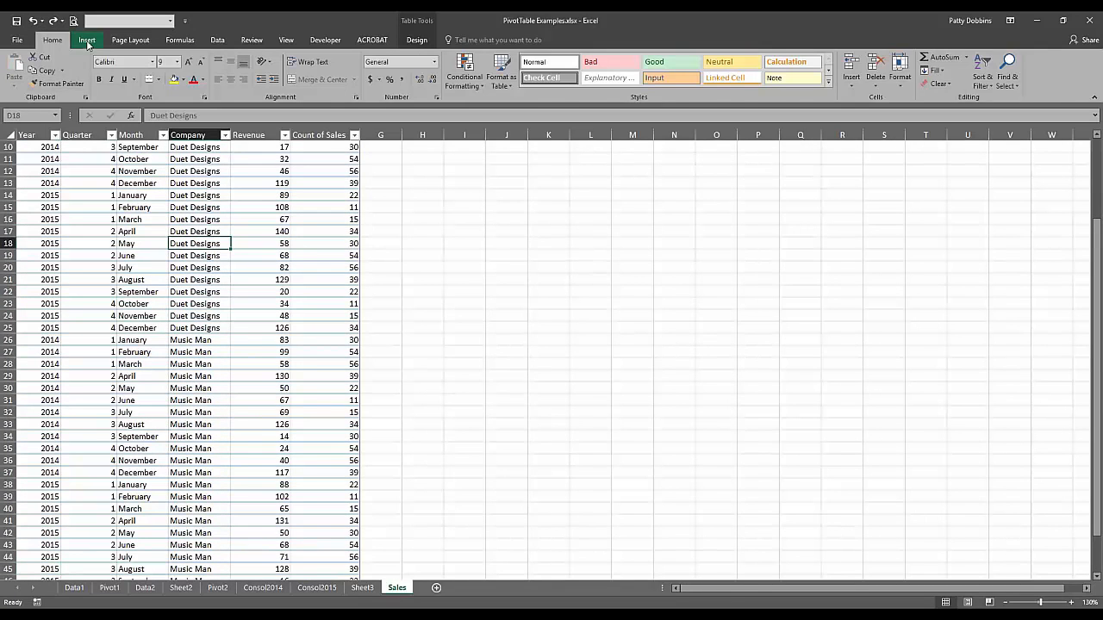
click(87, 40)
click(19, 69)
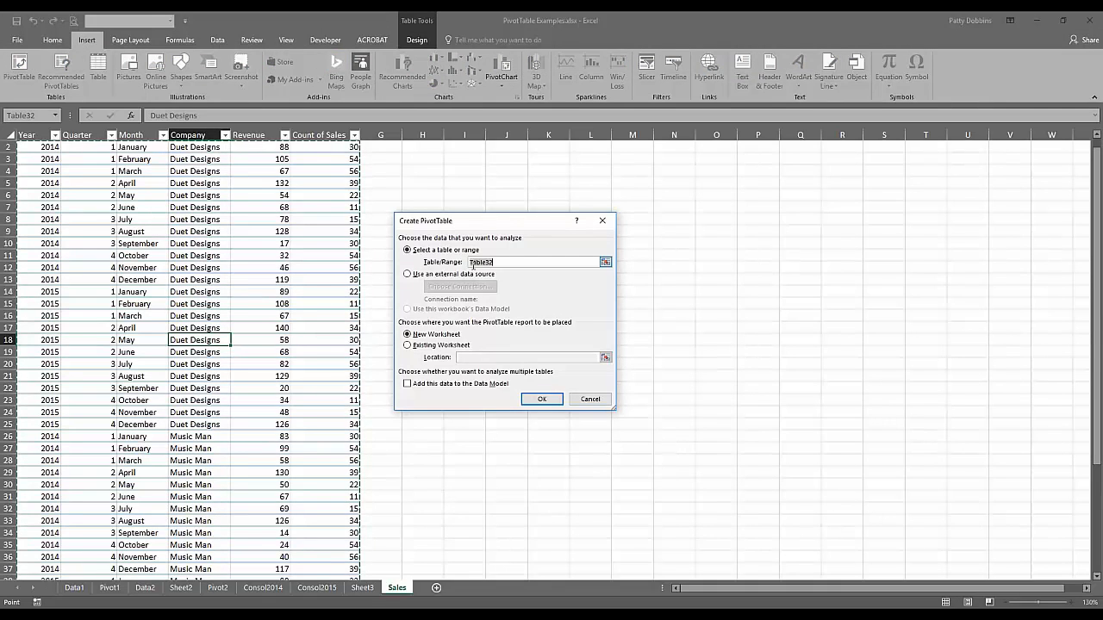
click(542, 399)
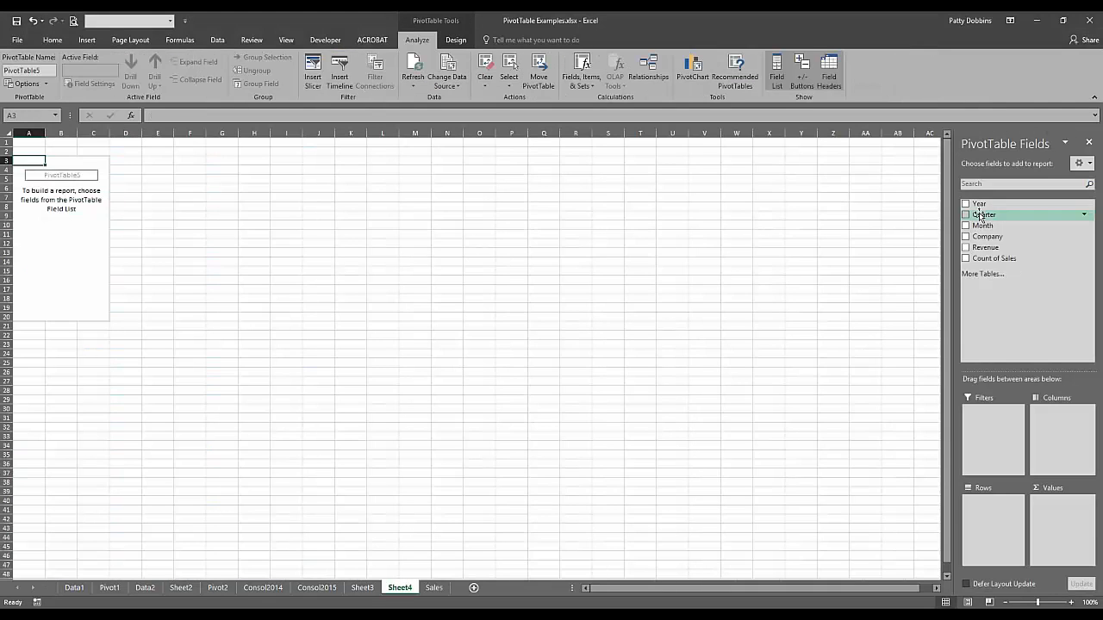
Lay out the PivotTable with Company as columns, Year and Quarter as rows, and the sum of Revenue as values.
drag(988, 237, 1056, 414)
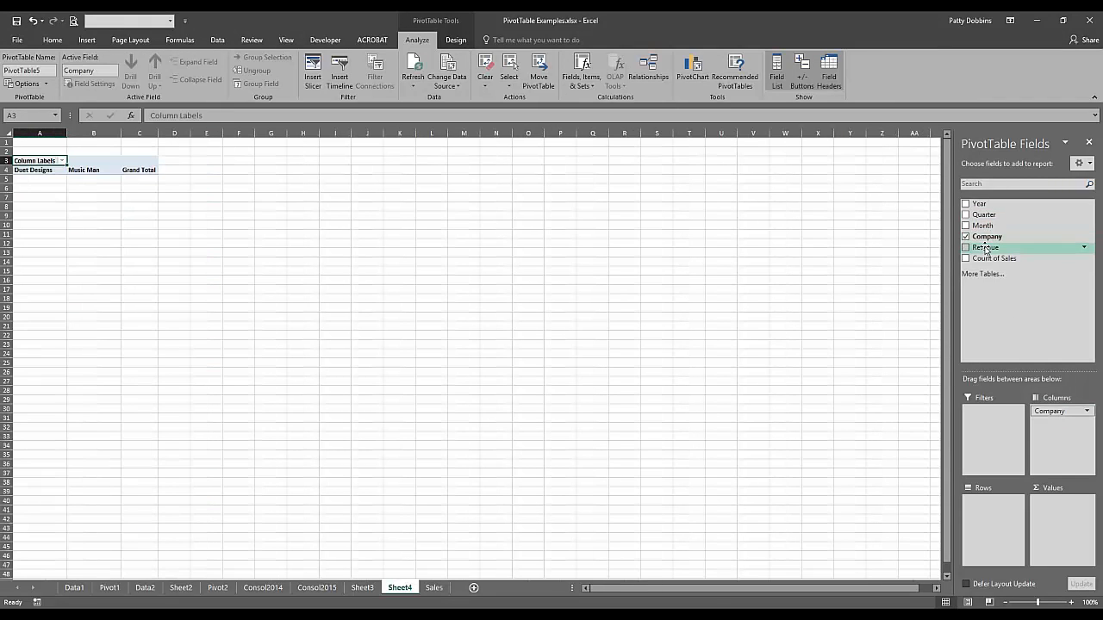
drag(985, 249, 1067, 530)
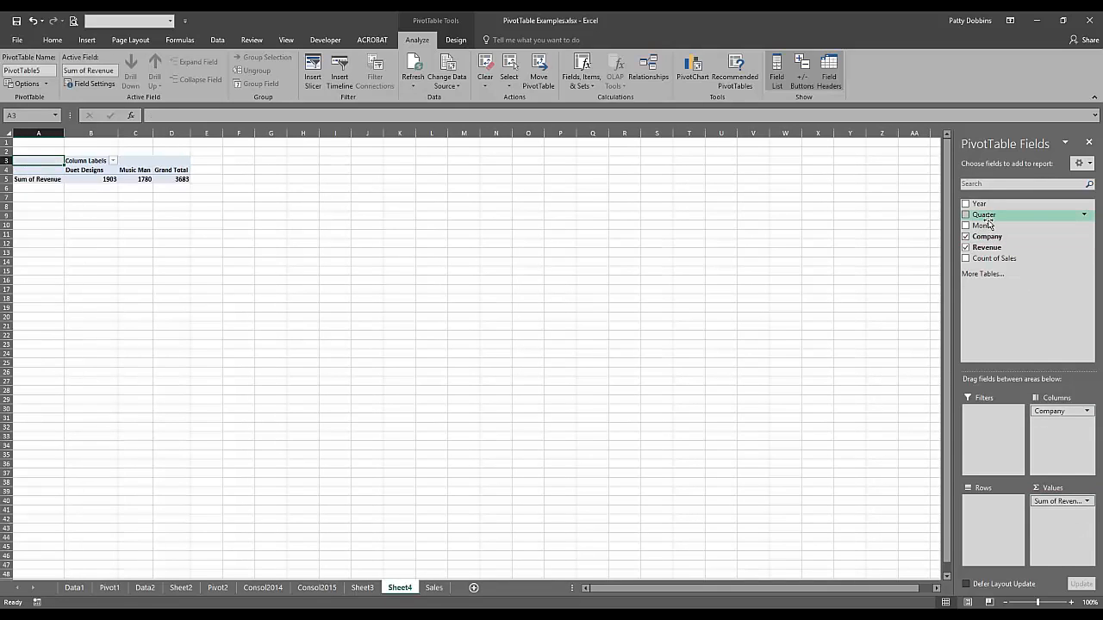
drag(983, 205, 991, 517)
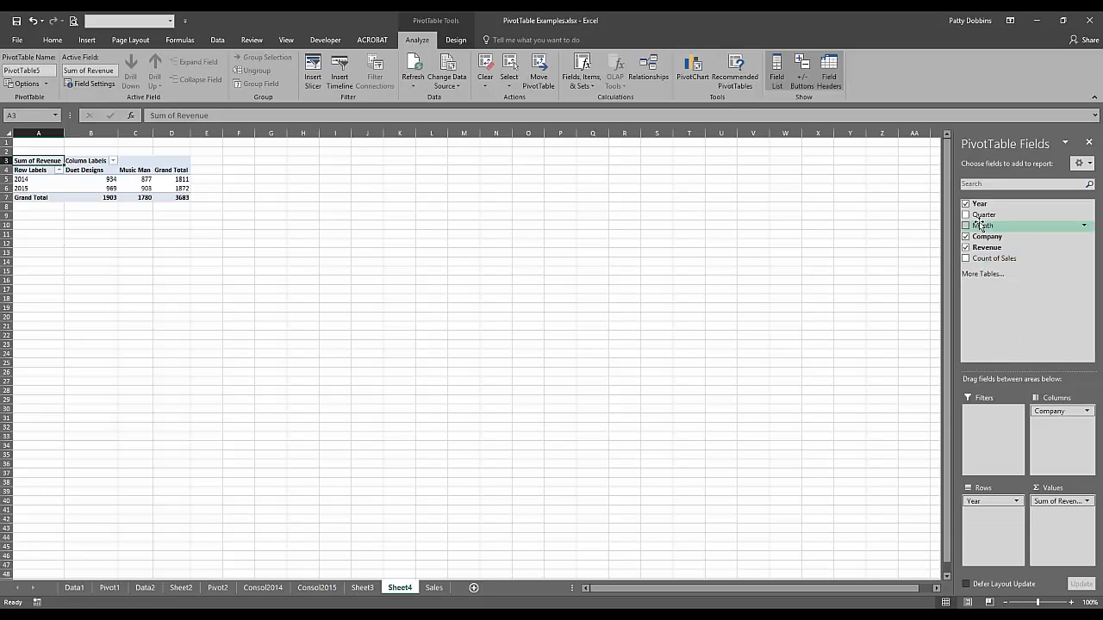
drag(984, 214, 991, 522)
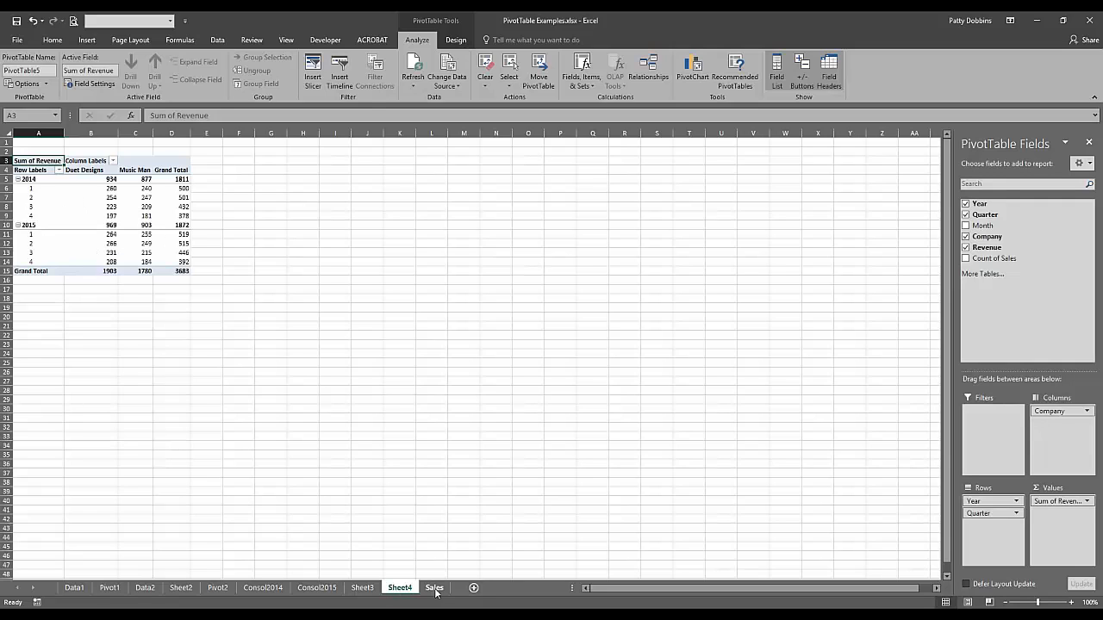
Rename the new PivotTable sheet as SalesPivot.
double_click(400, 587)
text(Sa)
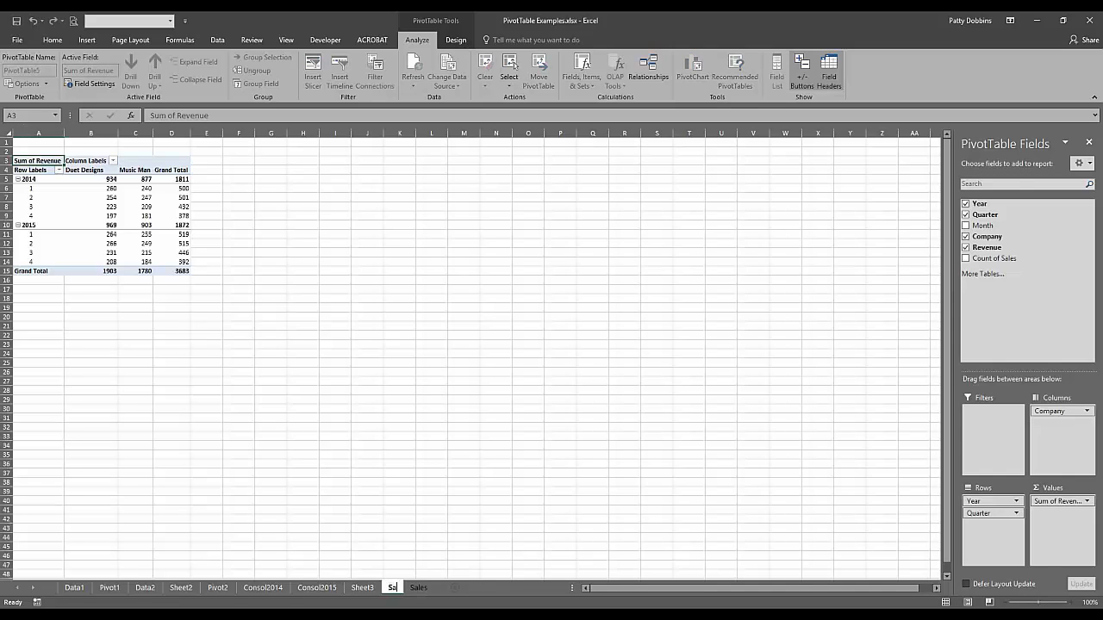
text(lesPivot)
key(Return)
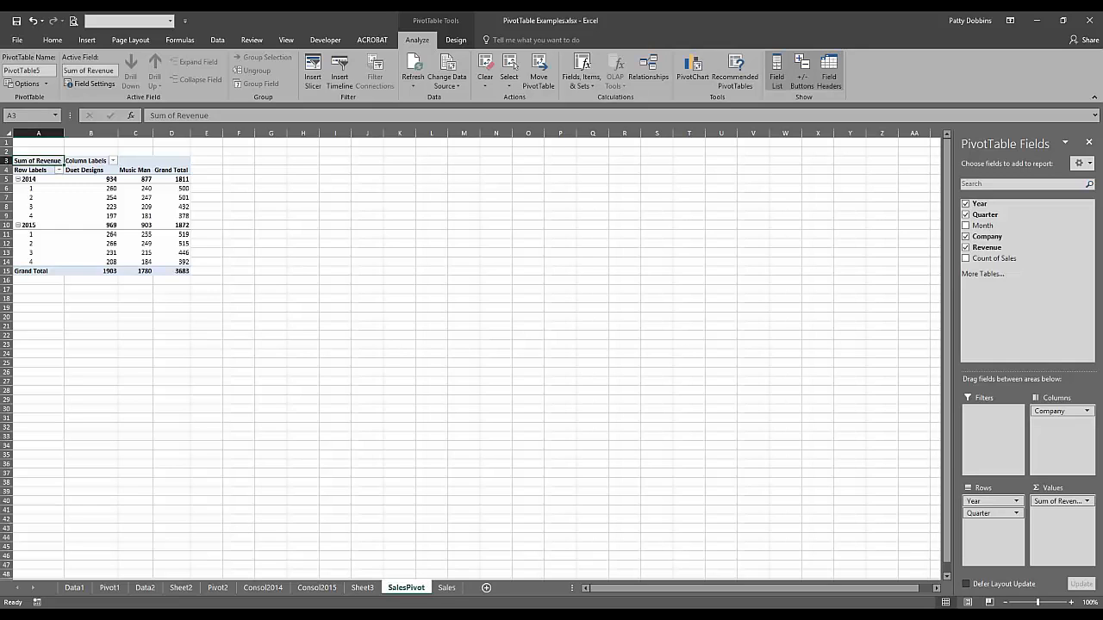
Turn on the total row for the table on the Sales sheet.
click(446, 589)
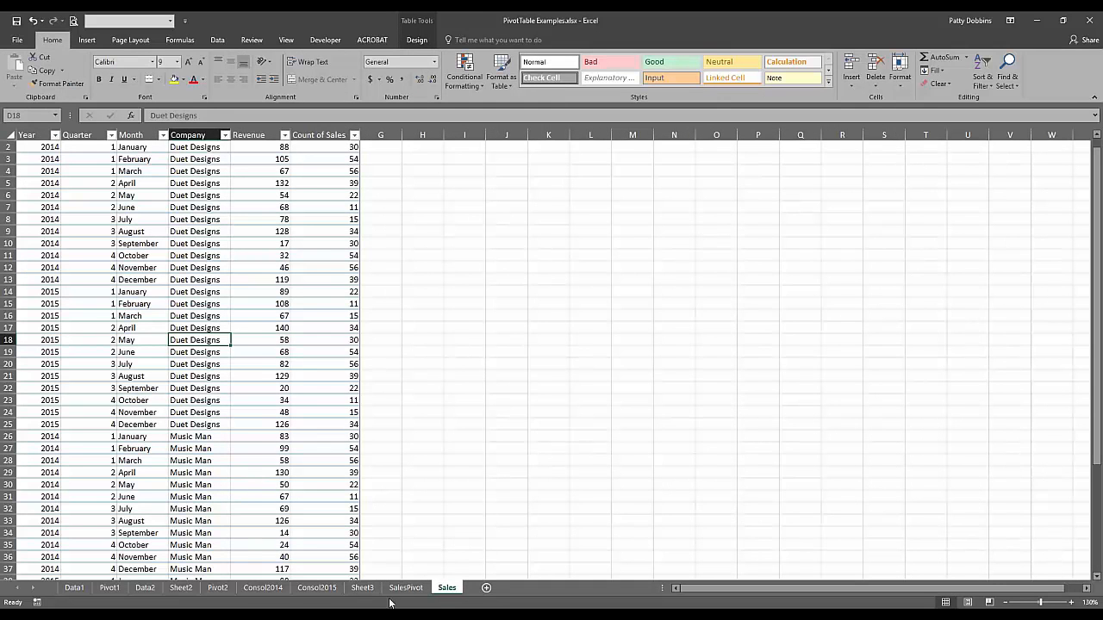
click(406, 589)
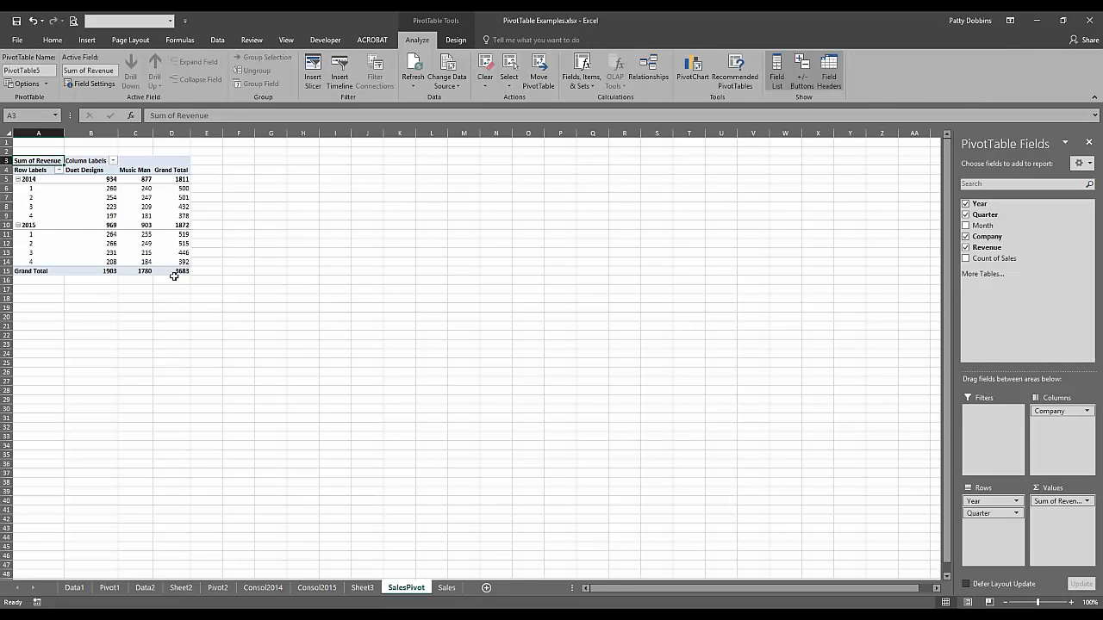
click(446, 589)
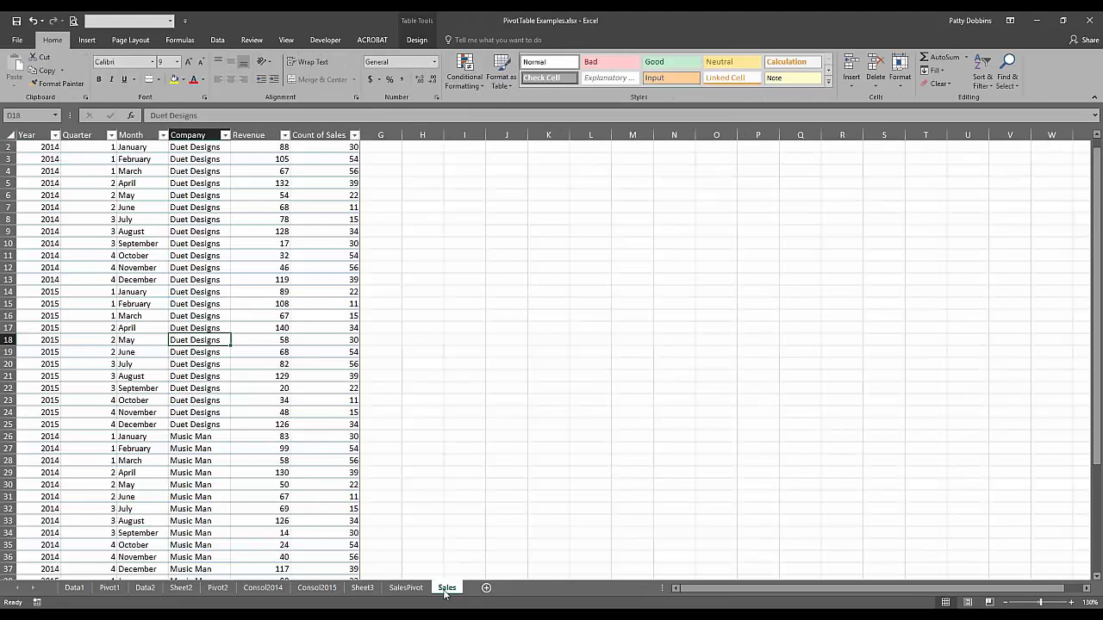
scroll(259, 362, down, 7)
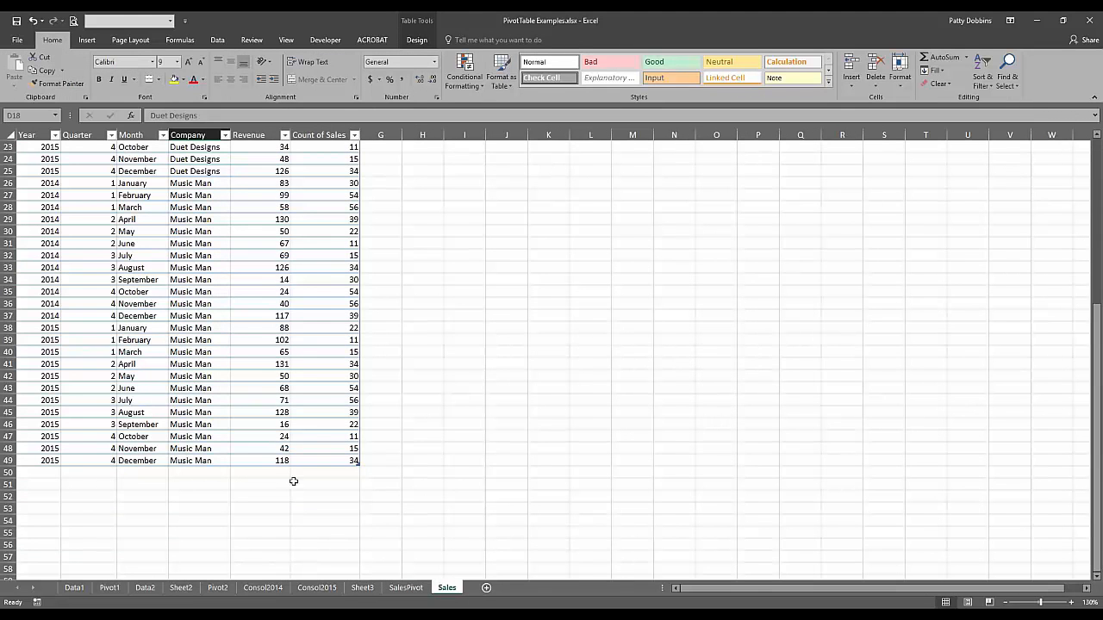
click(112, 426)
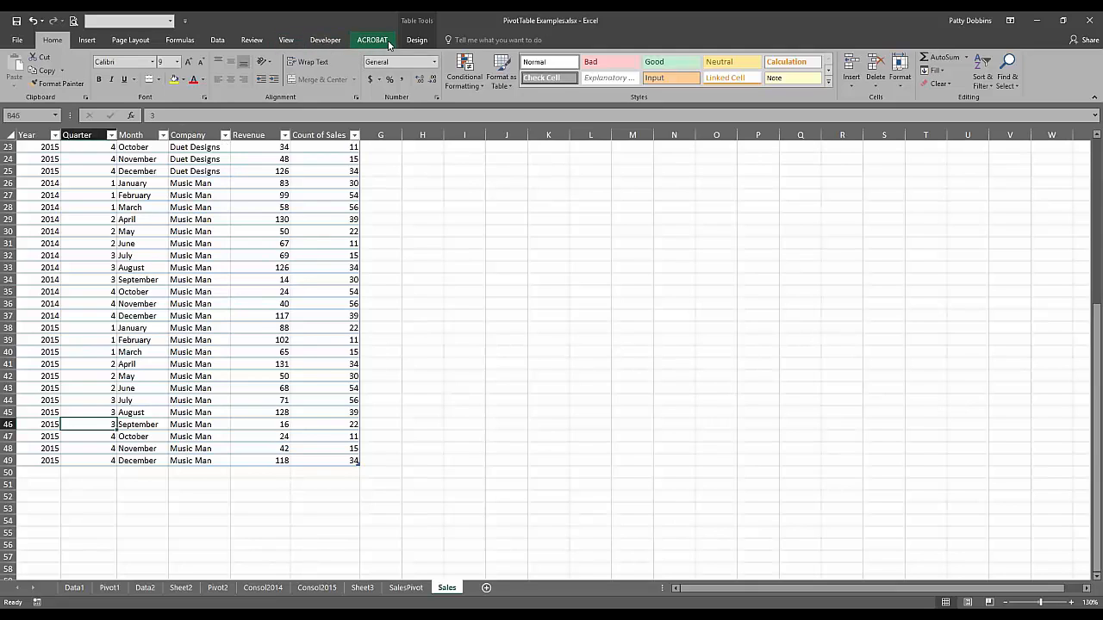
click(417, 41)
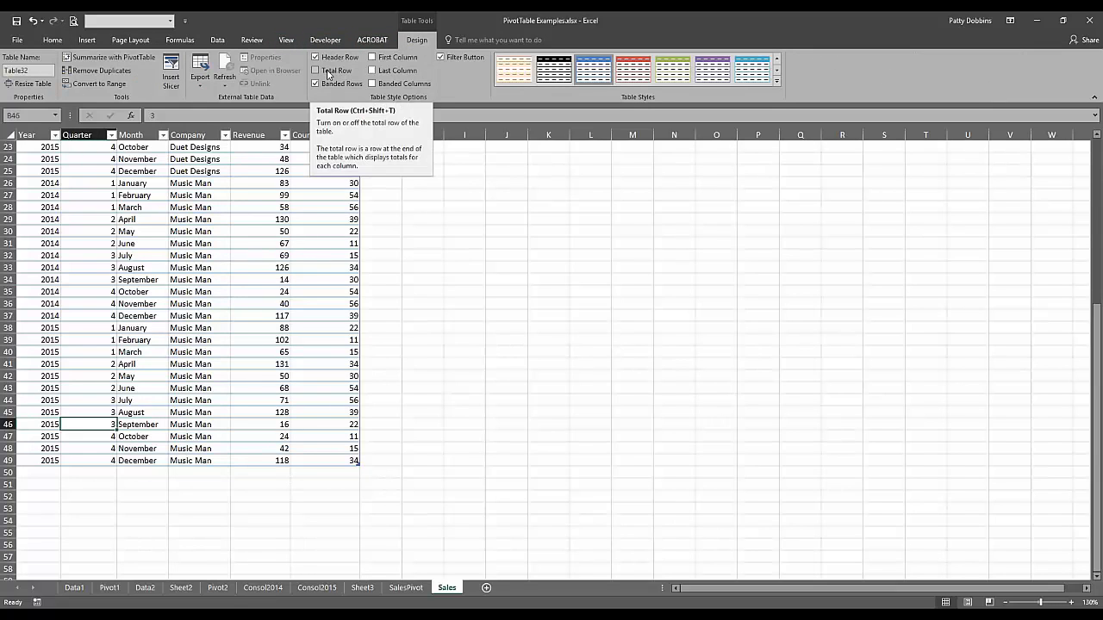
click(327, 73)
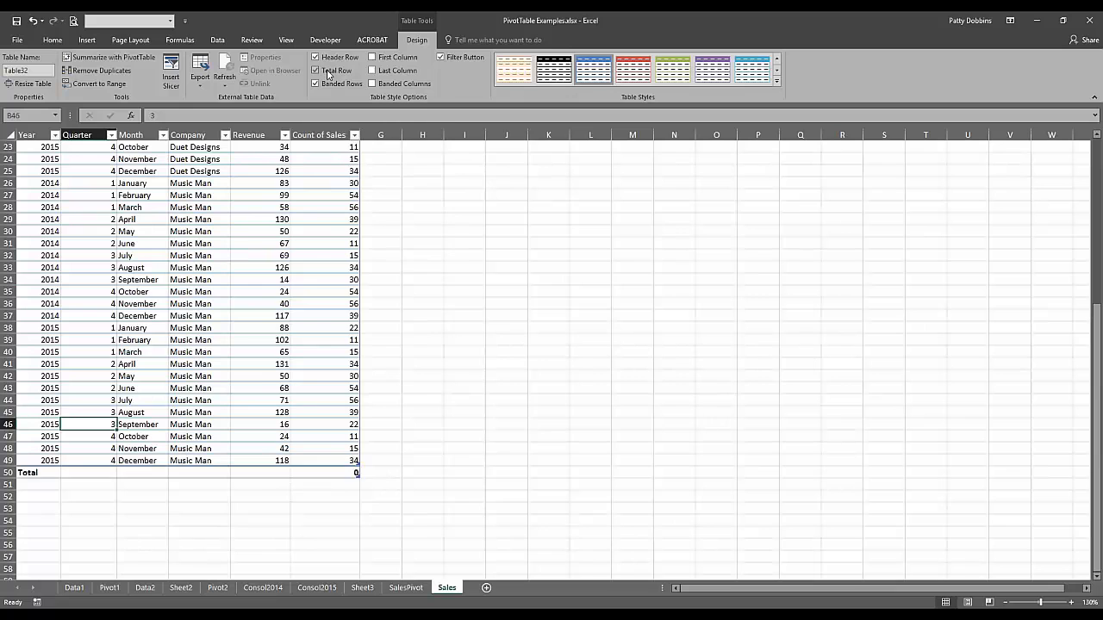
Examine the Count of Sales total in F50, its available summary functions and the rows it covers.
click(321, 458)
scroll(335, 428, up, 5)
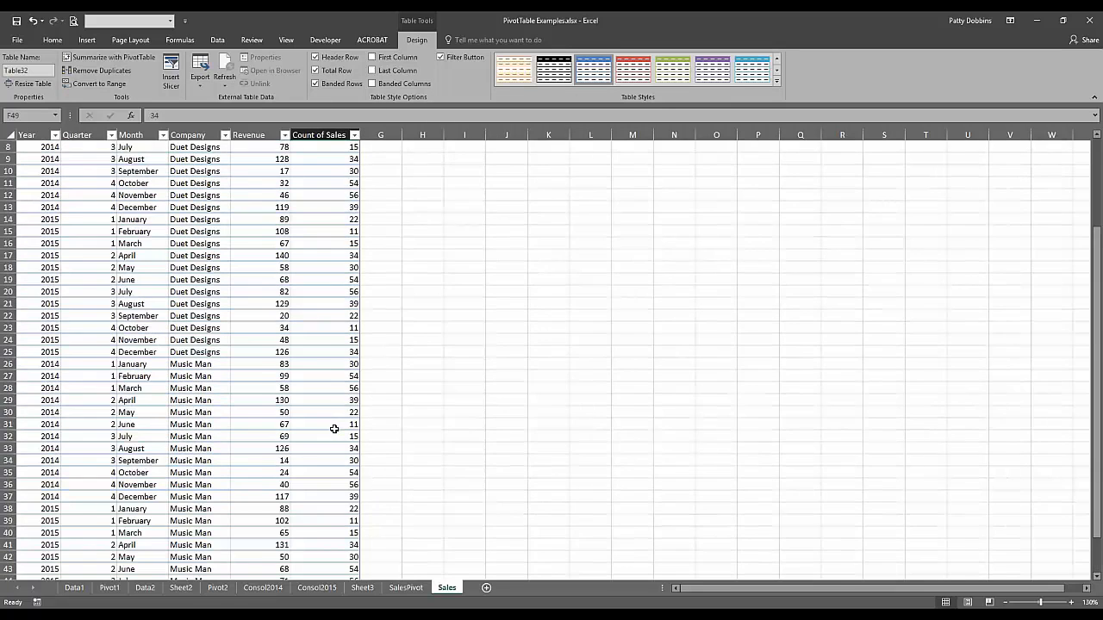
scroll(335, 428, up, 3)
scroll(335, 428, down, 7)
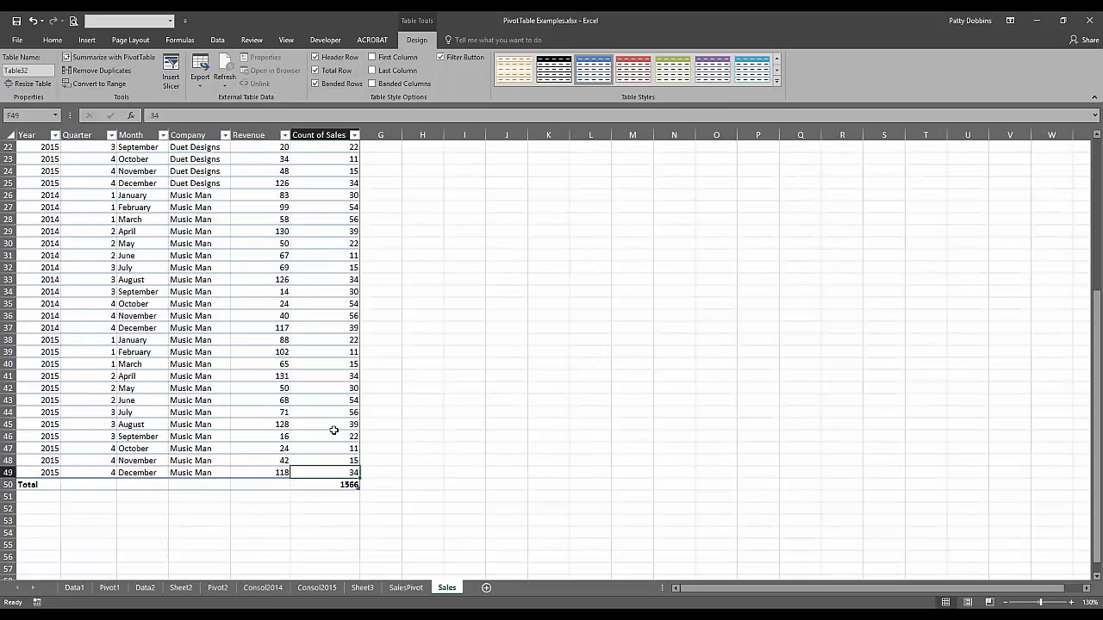
click(349, 485)
click(365, 485)
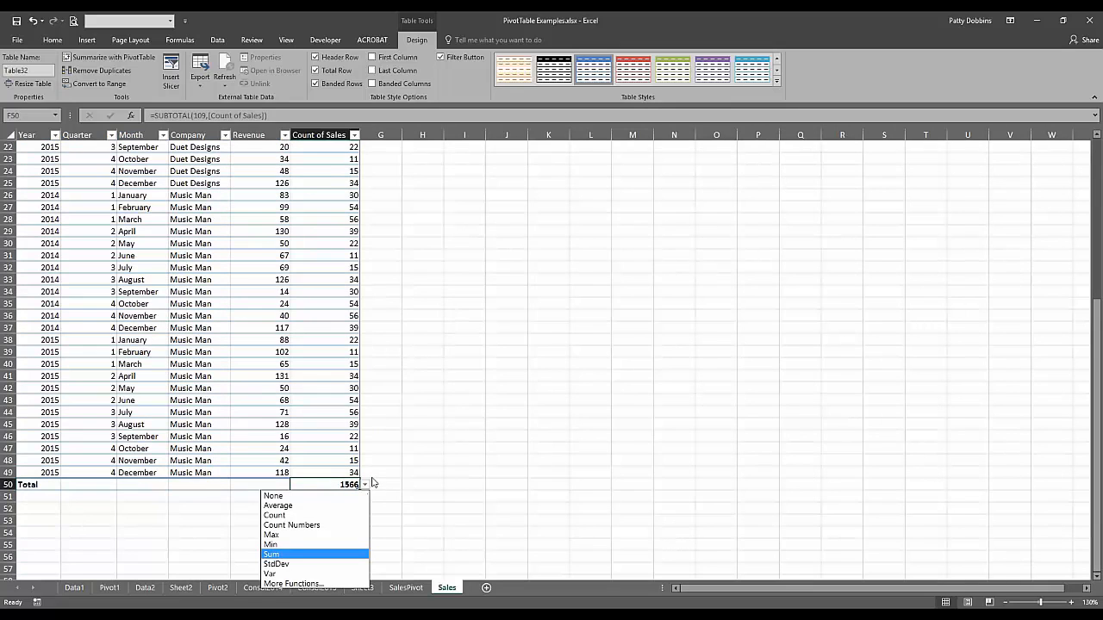
click(376, 471)
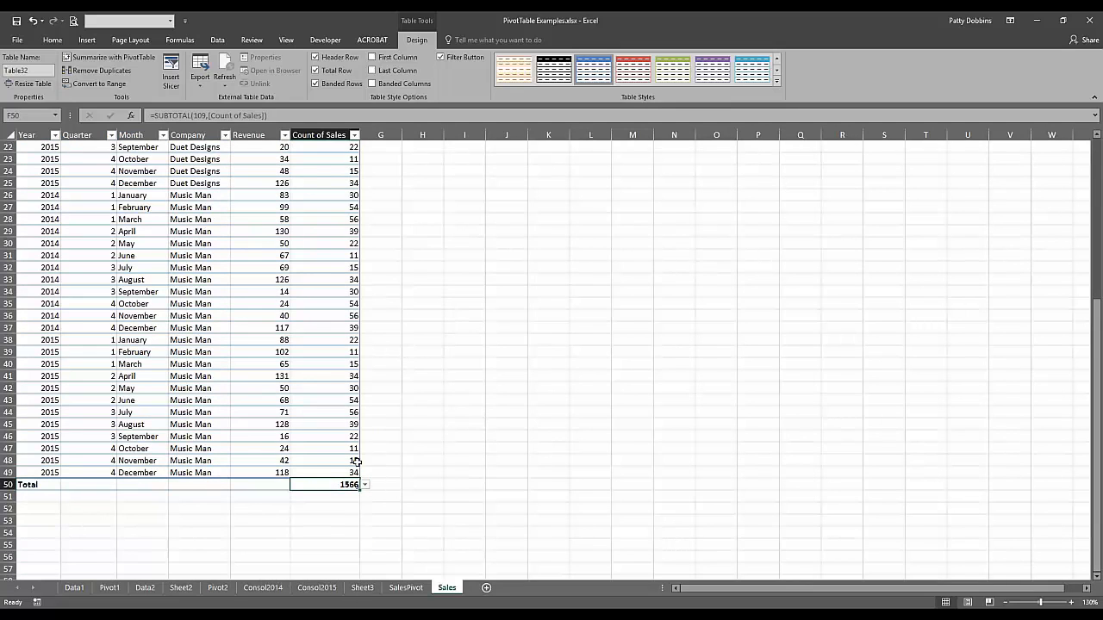
scroll(336, 467, up, 1)
scroll(336, 466, up, 7)
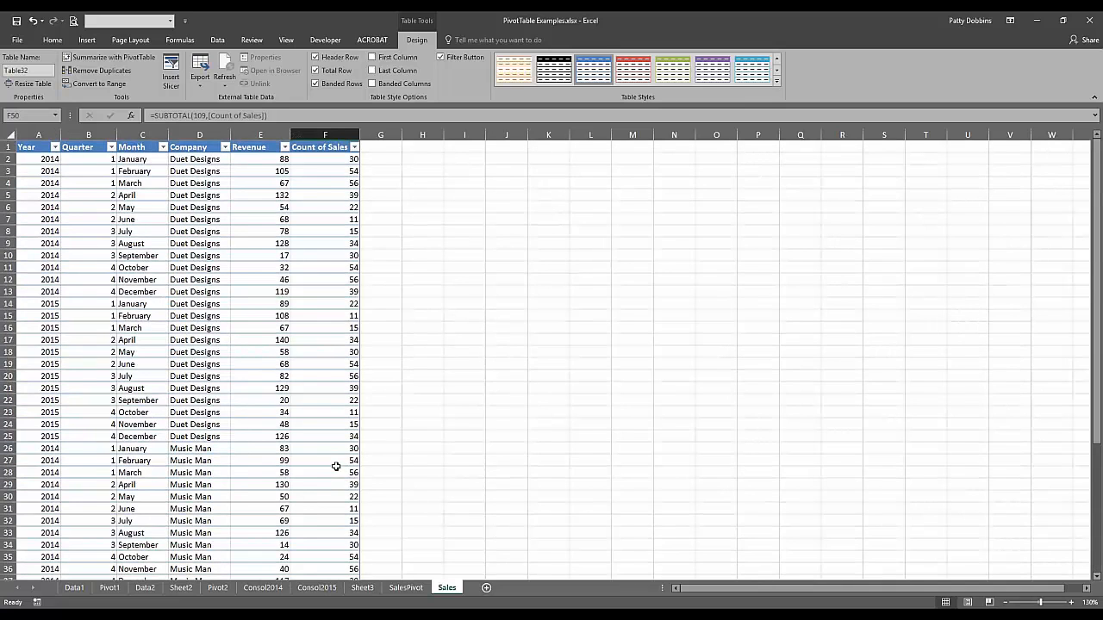
scroll(332, 469, down, 6)
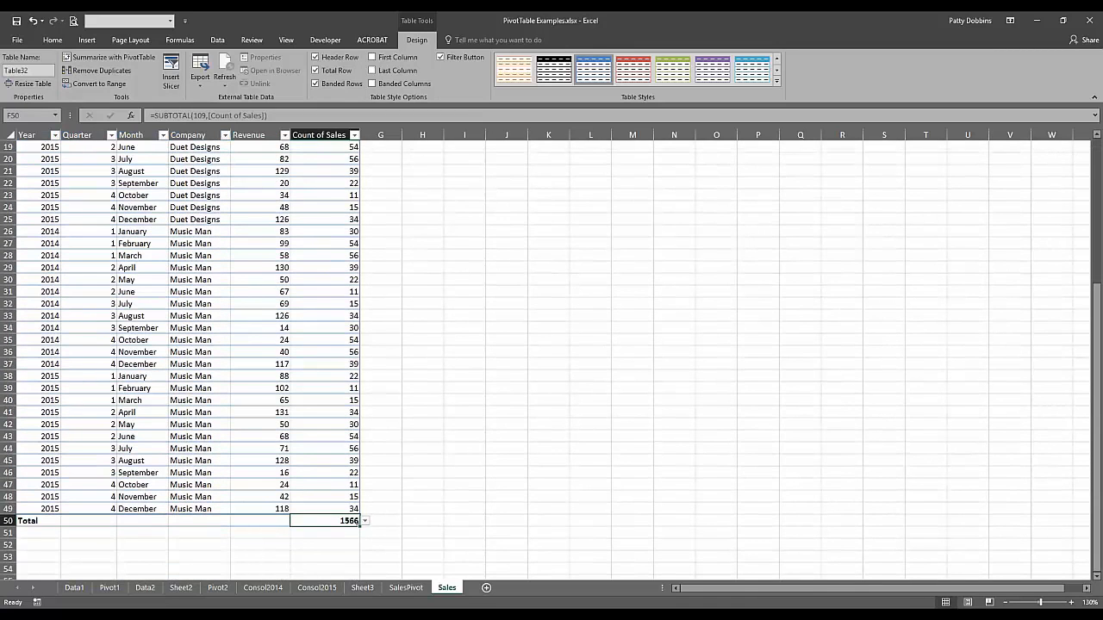
Check the sum of the Revenue values in E2 to E49 against the grand total on the SalesPivot sheet.
click(276, 520)
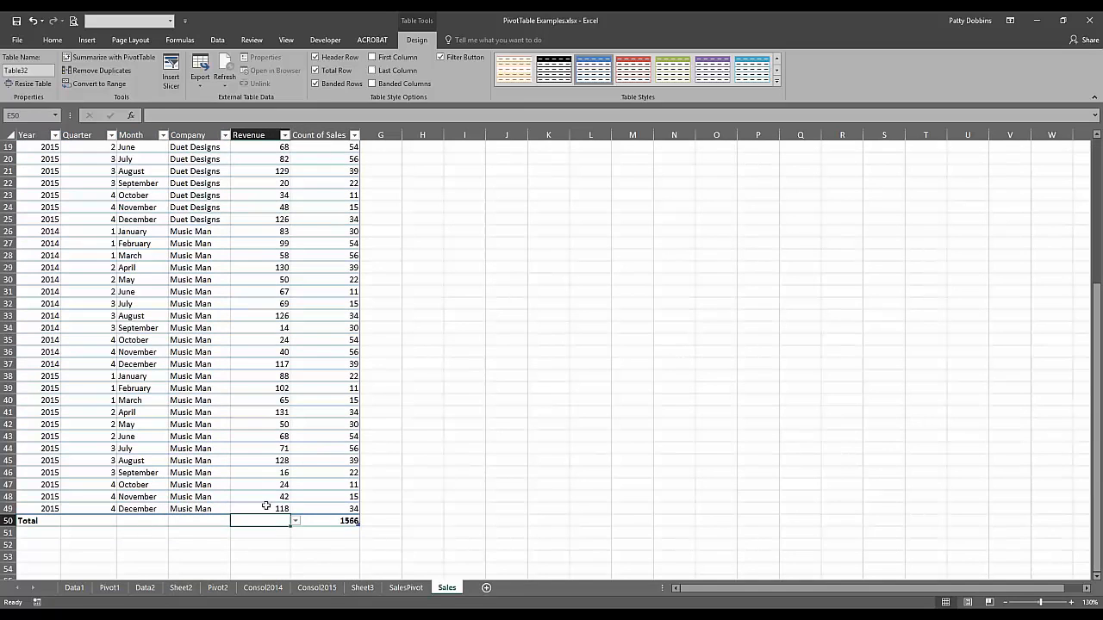
drag(268, 506, 284, 357)
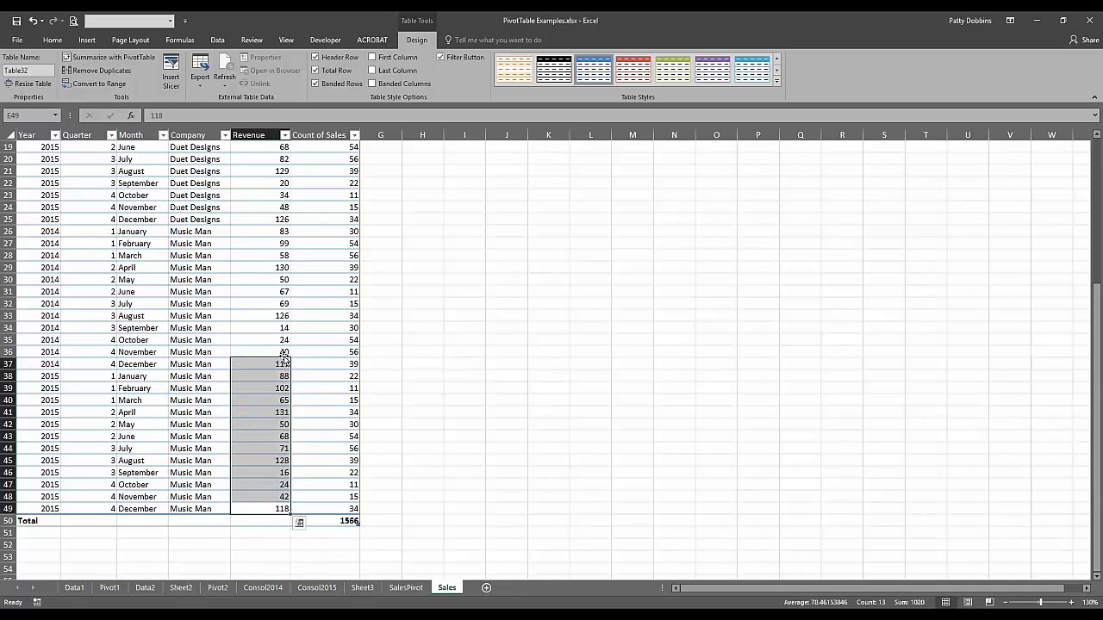
scroll(269, 347, up, 6)
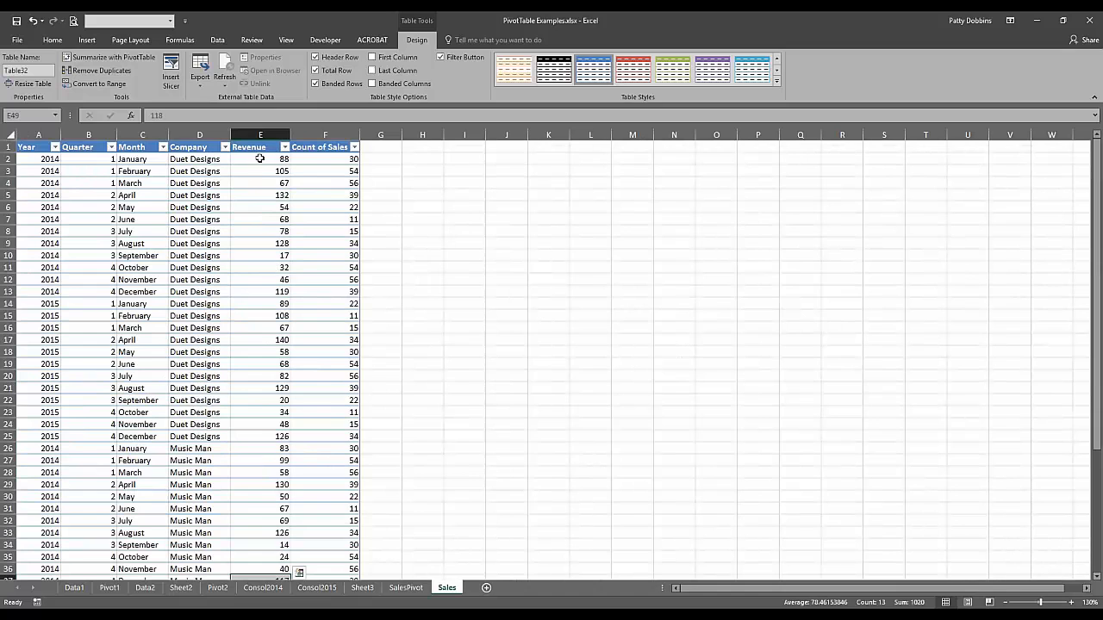
drag(259, 158, 273, 591)
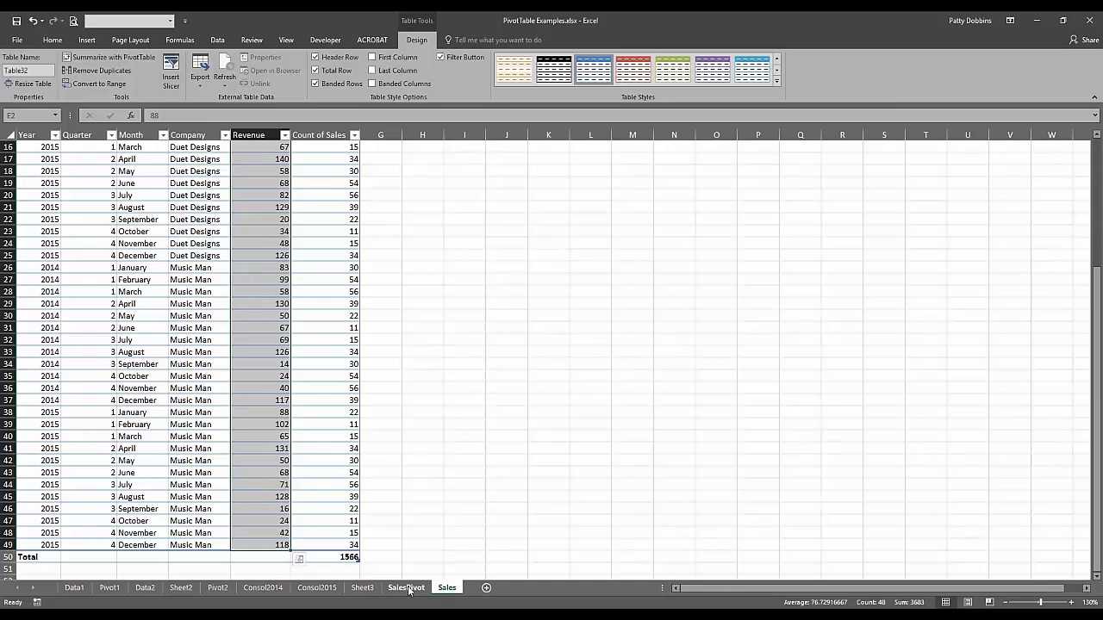
click(407, 587)
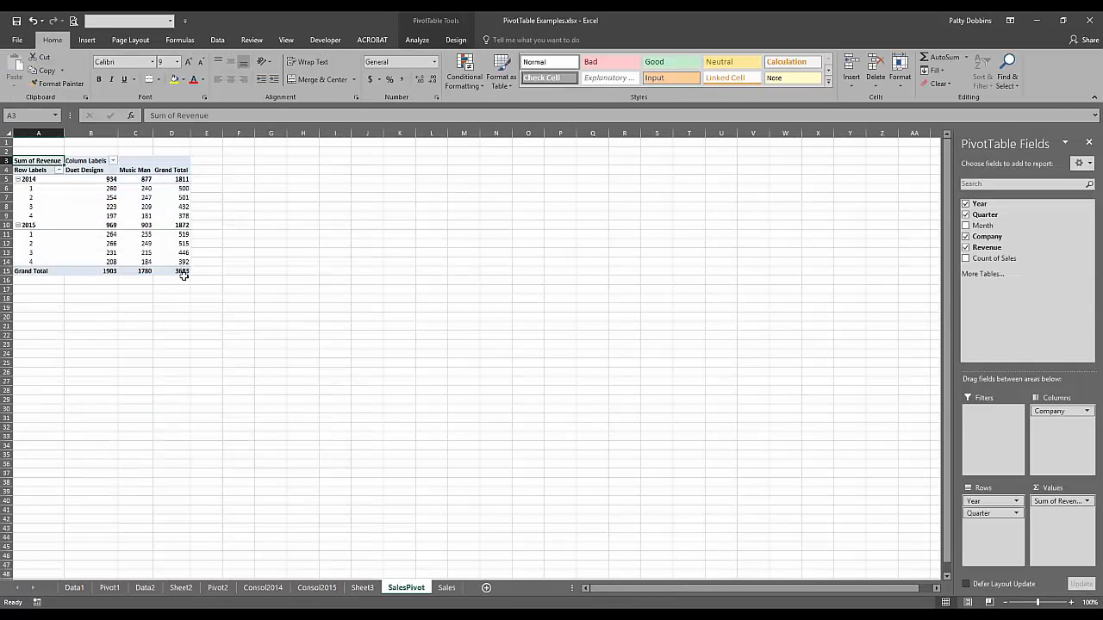
Enter 3683 in cell H12 of the SalesPivot sheet as a reference value.
click(305, 242)
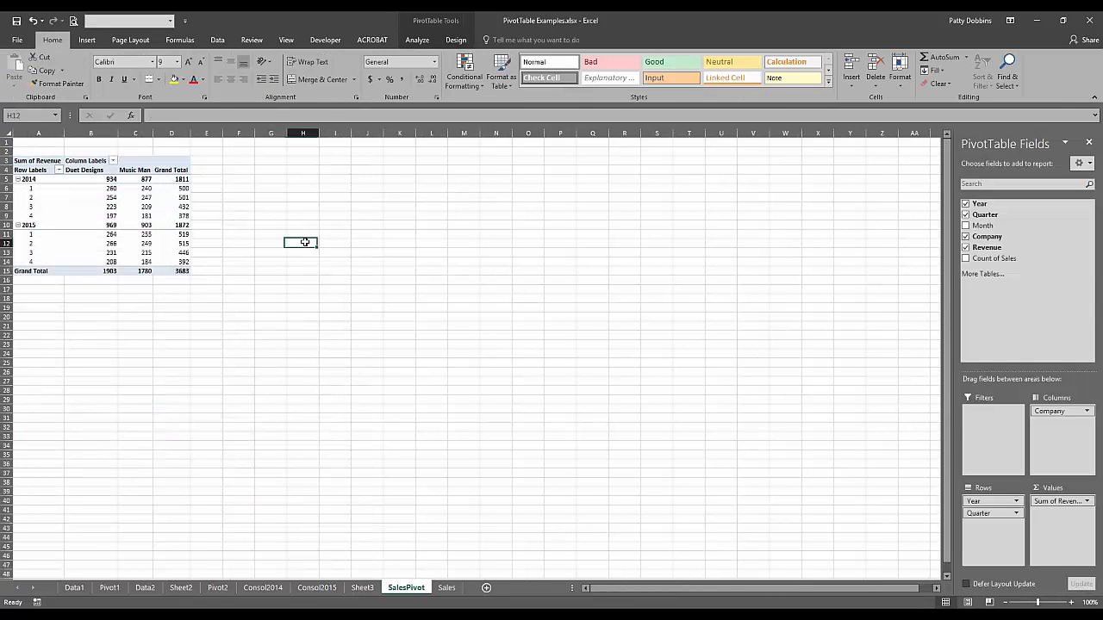
text(368)
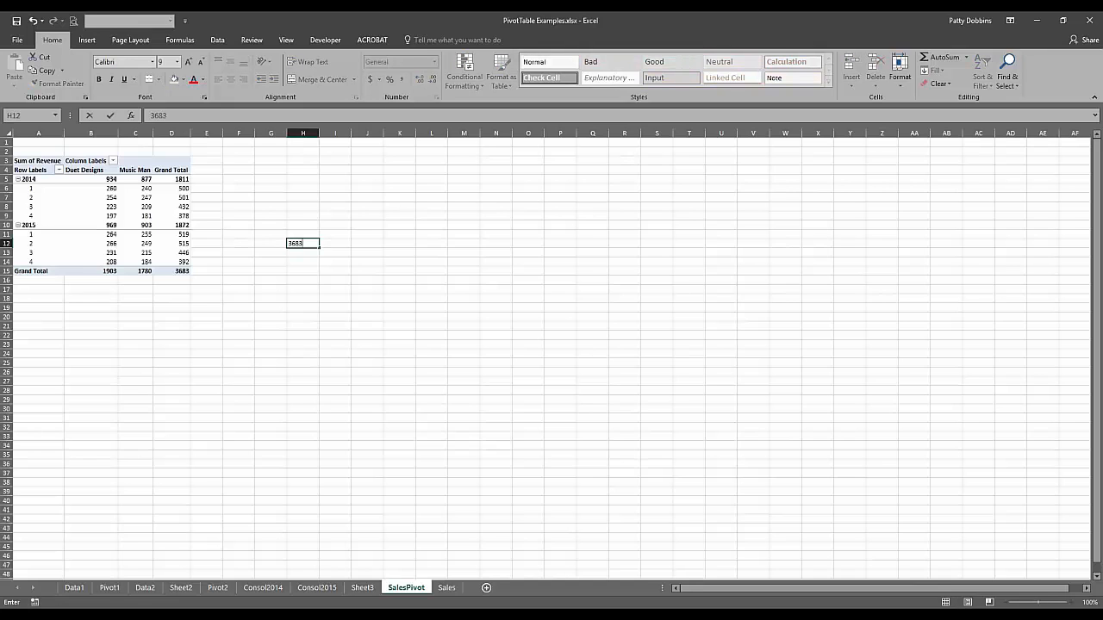
text(3)
click(207, 298)
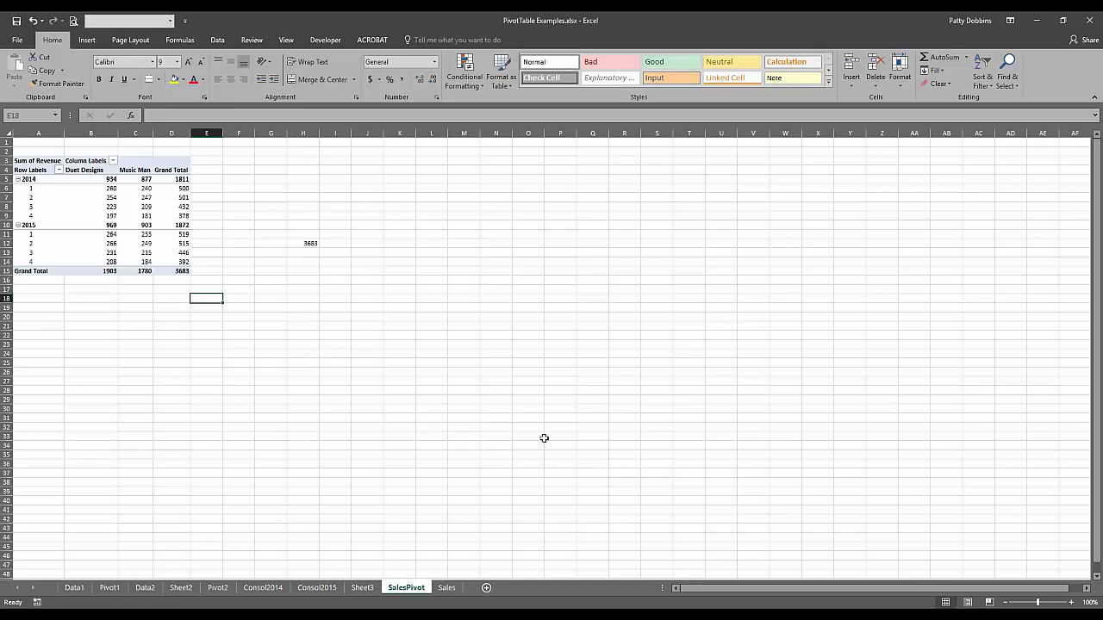
Turn off the total row for the table on the Sales sheet.
click(447, 587)
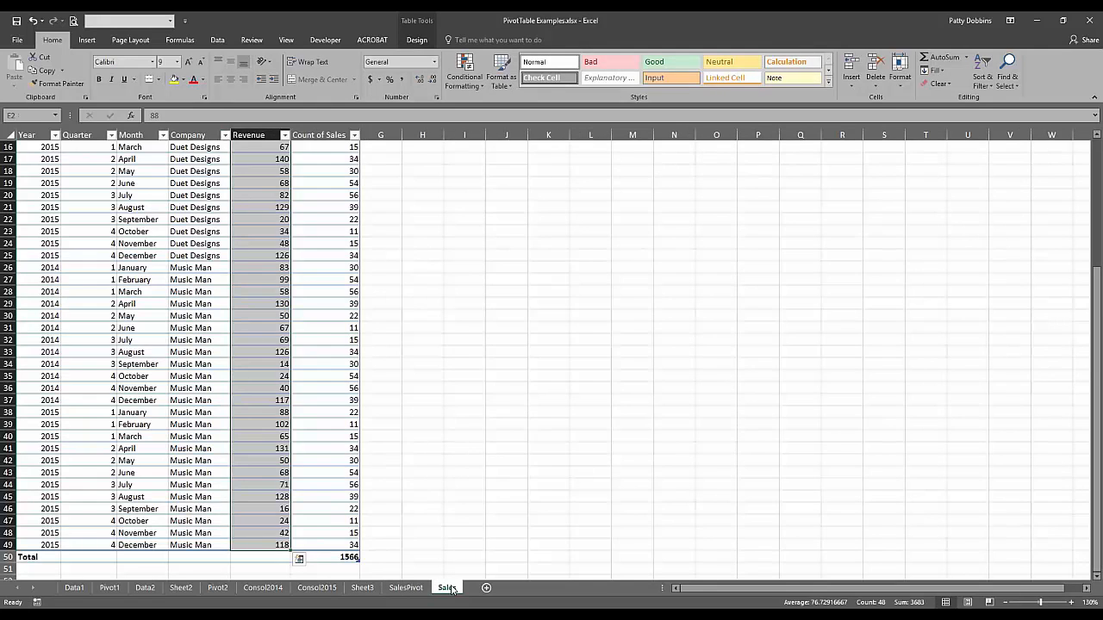
click(420, 497)
scroll(210, 207, down, 1)
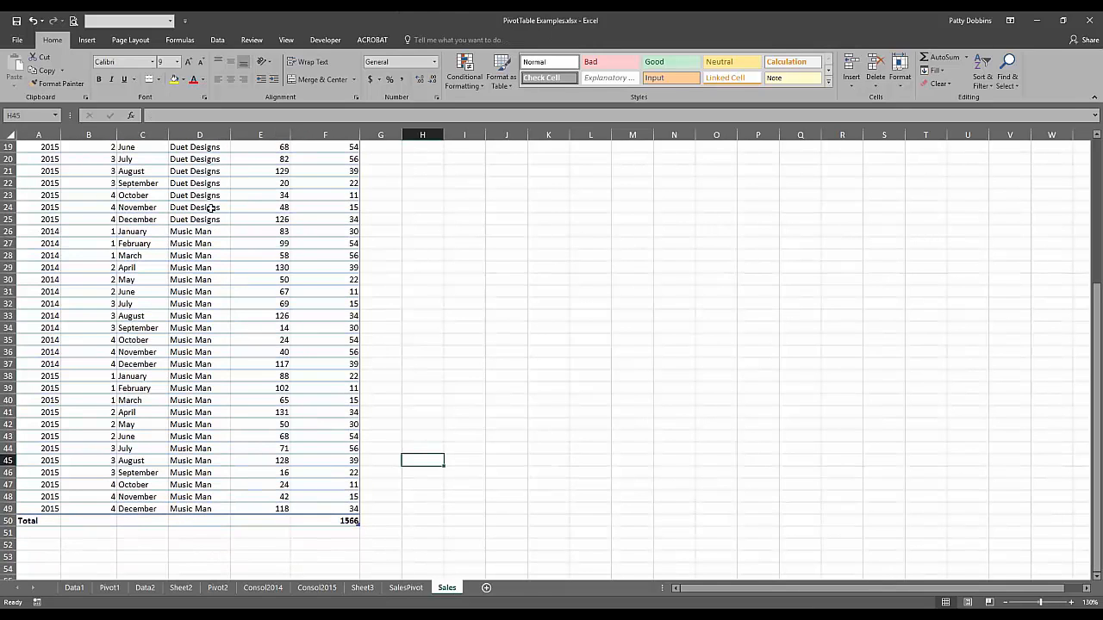
click(245, 245)
click(421, 41)
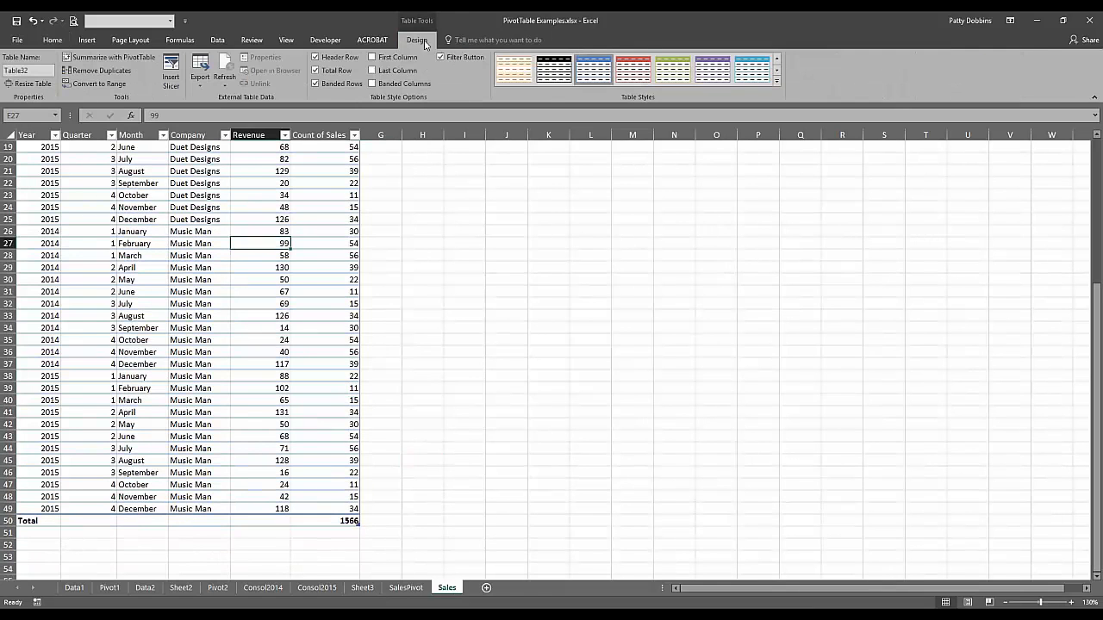
click(336, 71)
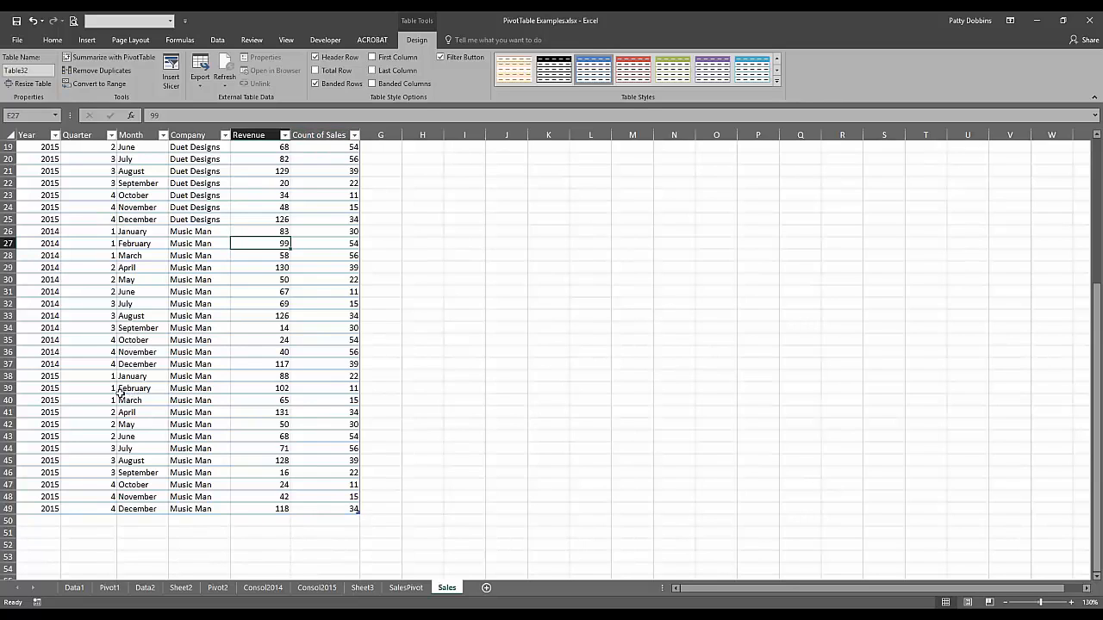
Copy the Music Man rows for January to June 2015 (A38:F43) and append them to the Sales table at A50.
scroll(44, 250, up, 1)
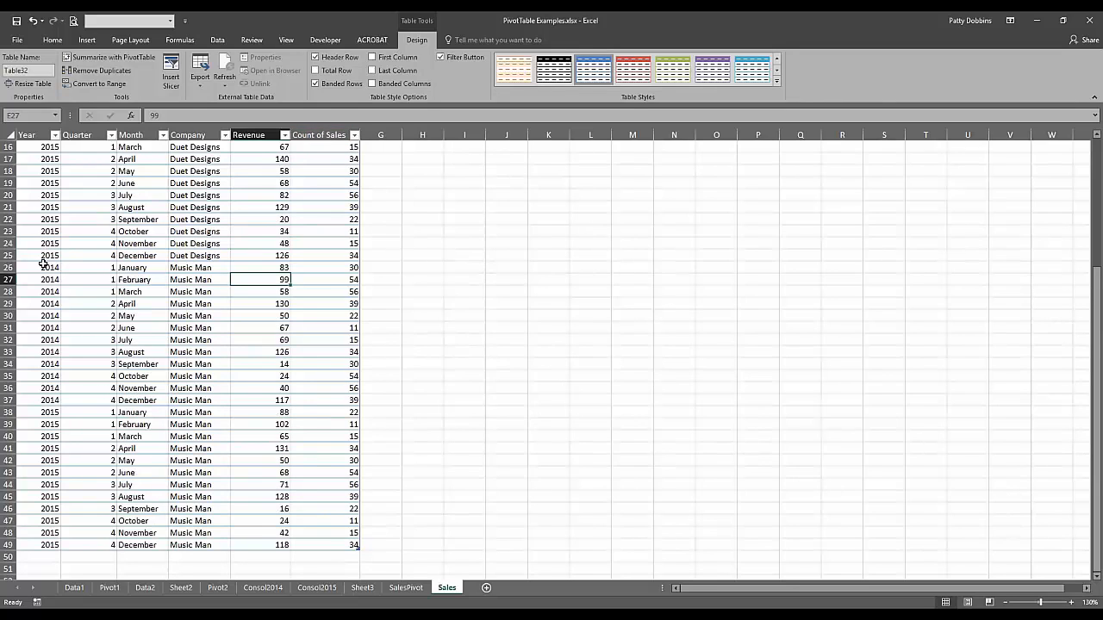
click(43, 265)
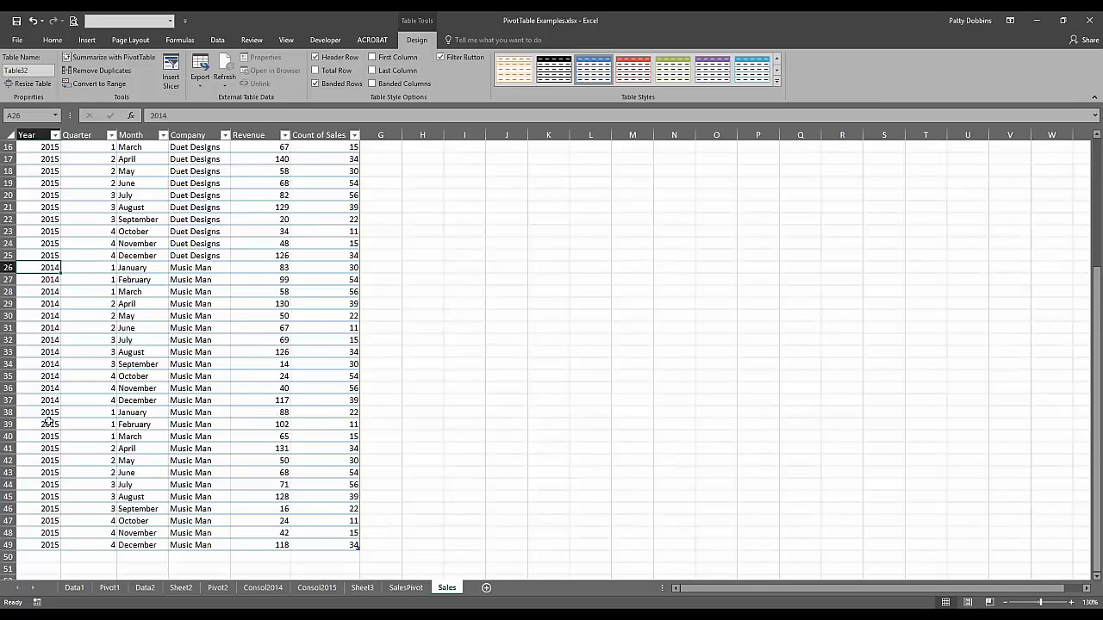
drag(48, 412, 339, 475)
key(ctrl+c)
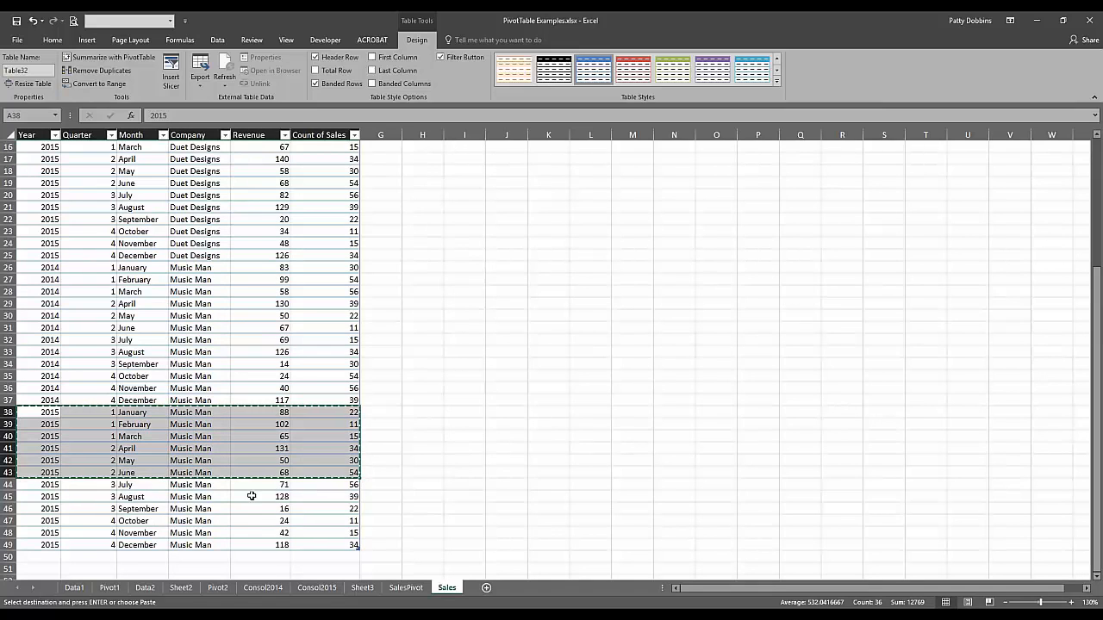
scroll(251, 497, down, 5)
click(42, 376)
key(ctrl+v)
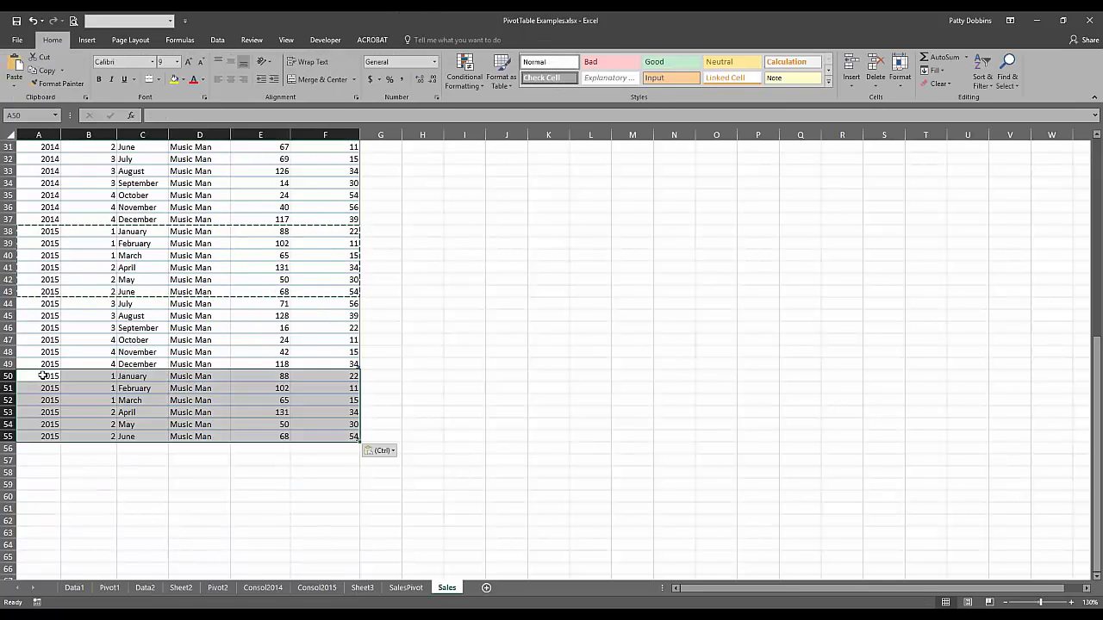
double_click(44, 375)
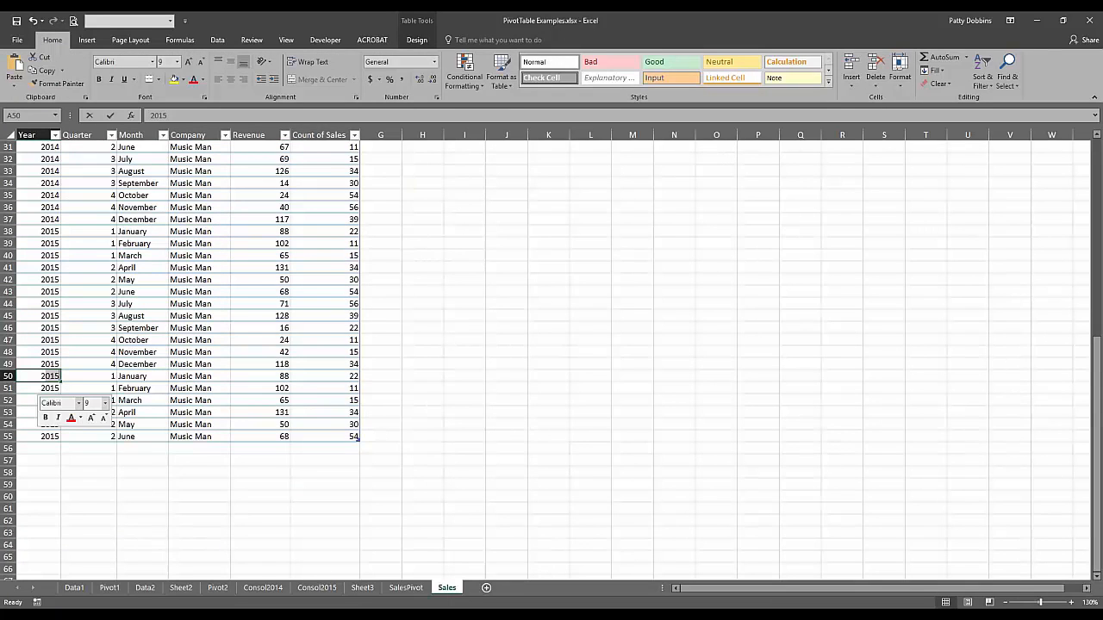
click(31, 400)
click(33, 376)
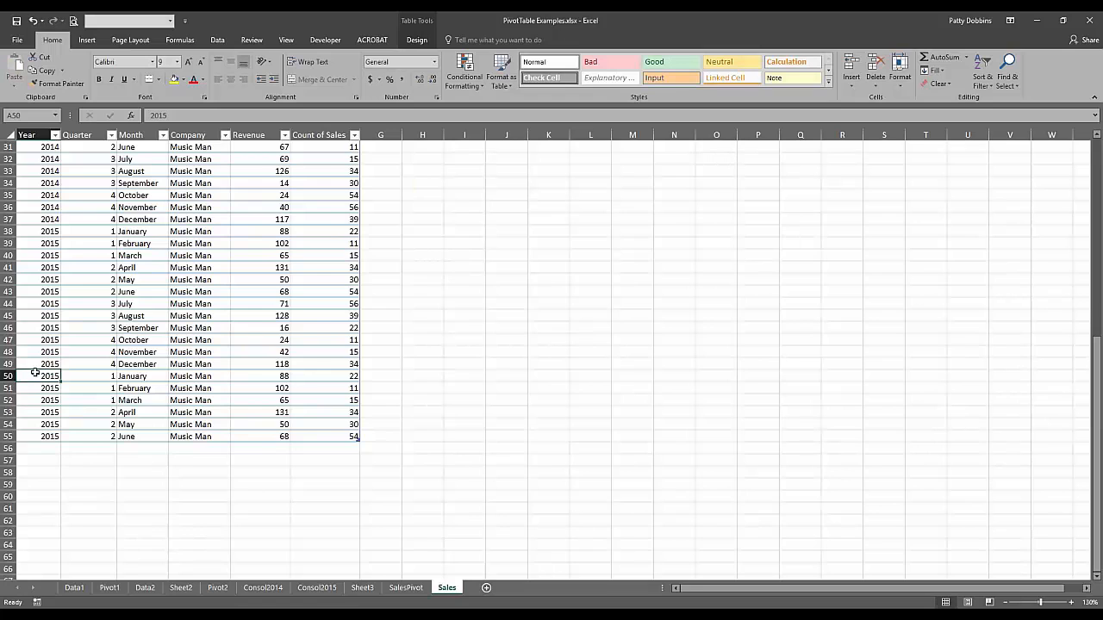
Copy the Duet Designs rows for January to June 2015 (A14:F19) and append them to the Sales table at A56.
scroll(54, 337, up, 6)
scroll(54, 337, up, 2)
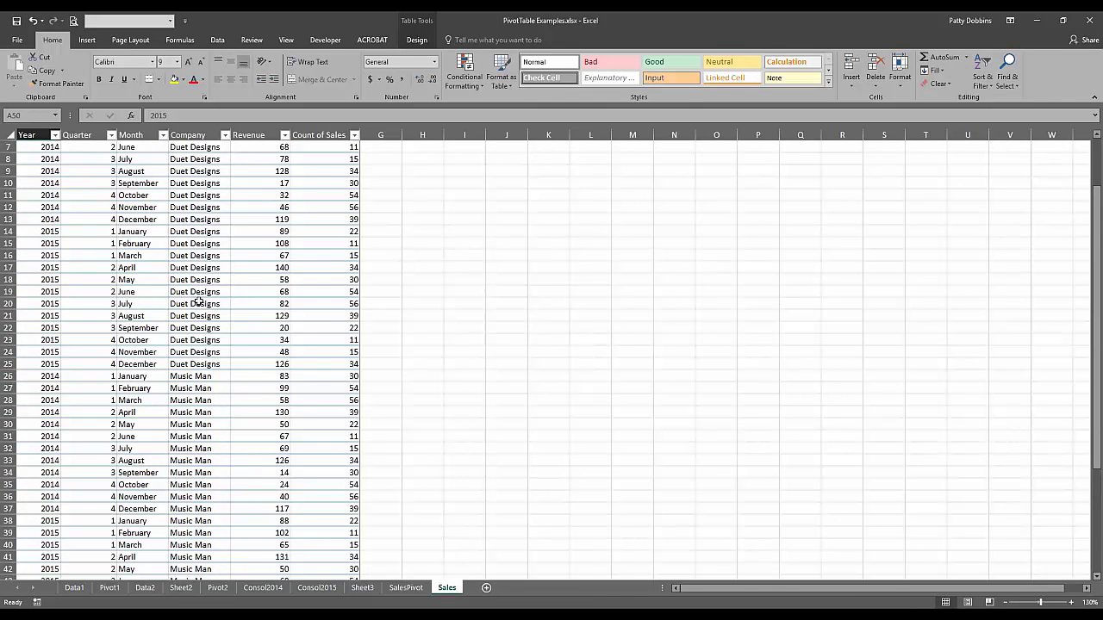
drag(38, 231, 341, 291)
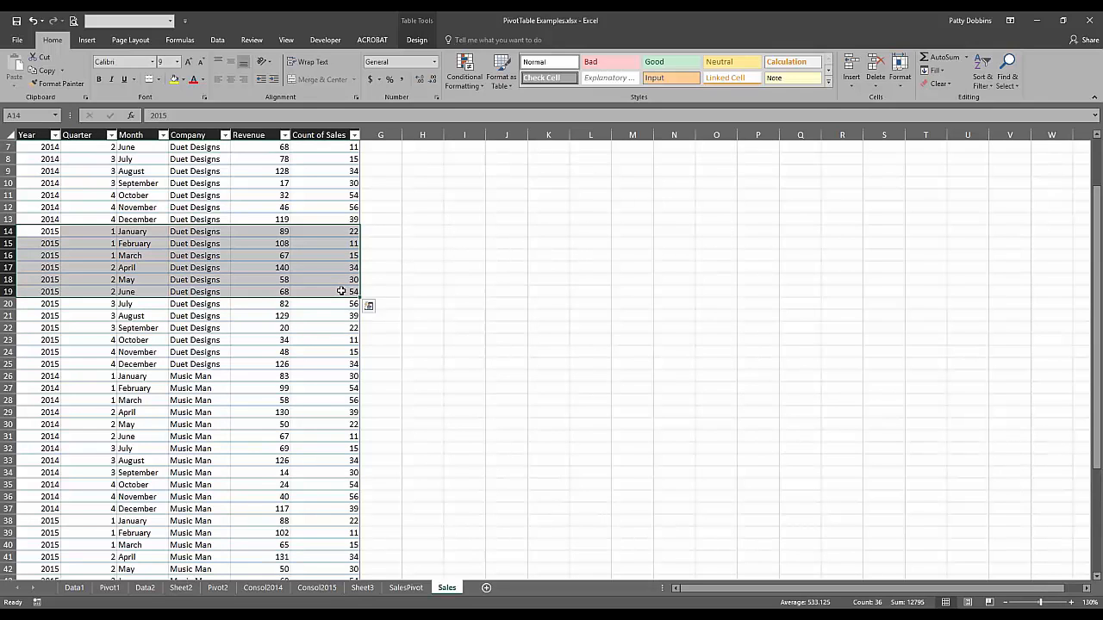
key(ctrl+c)
scroll(52, 443, down, 8)
click(49, 447)
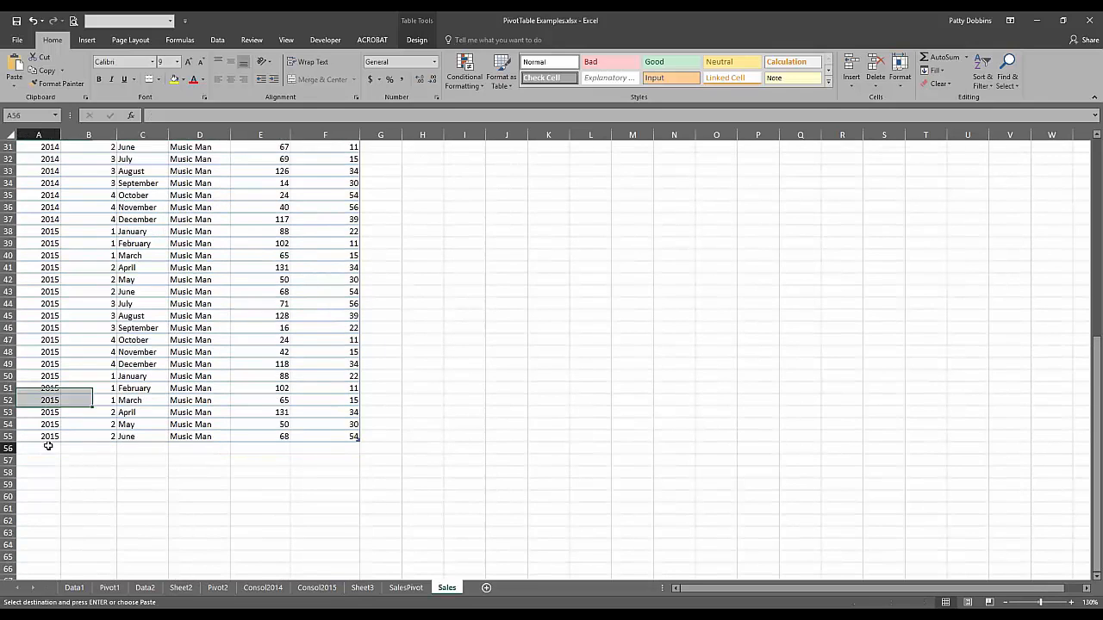
key(ctrl+v)
click(48, 447)
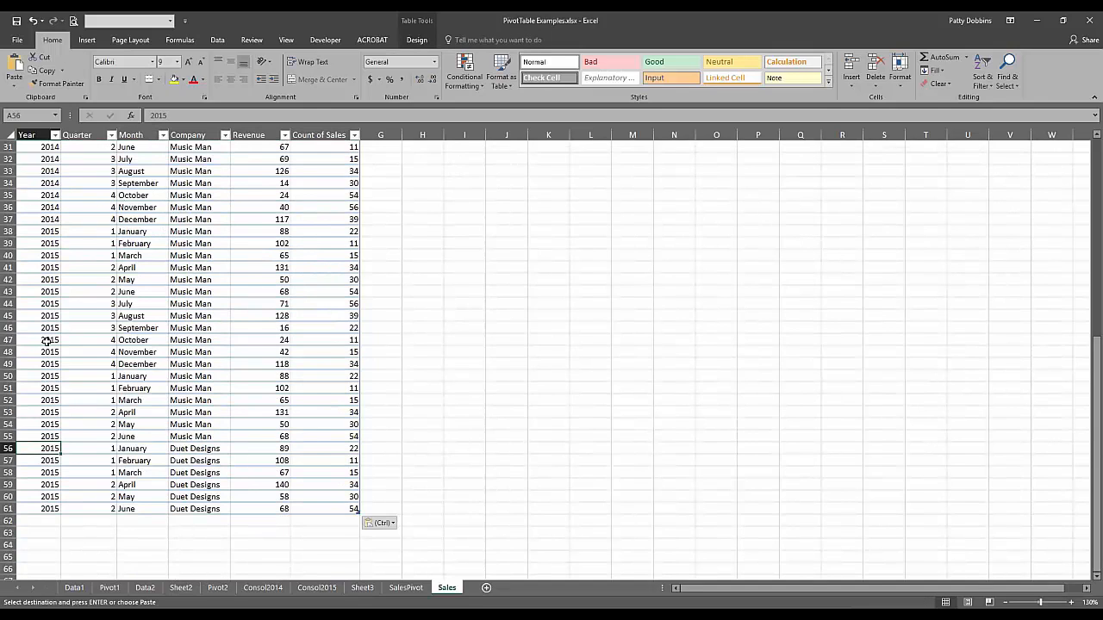
Set the Year to 2016 for all the appended rows in A50:A61.
drag(47, 376, 50, 508)
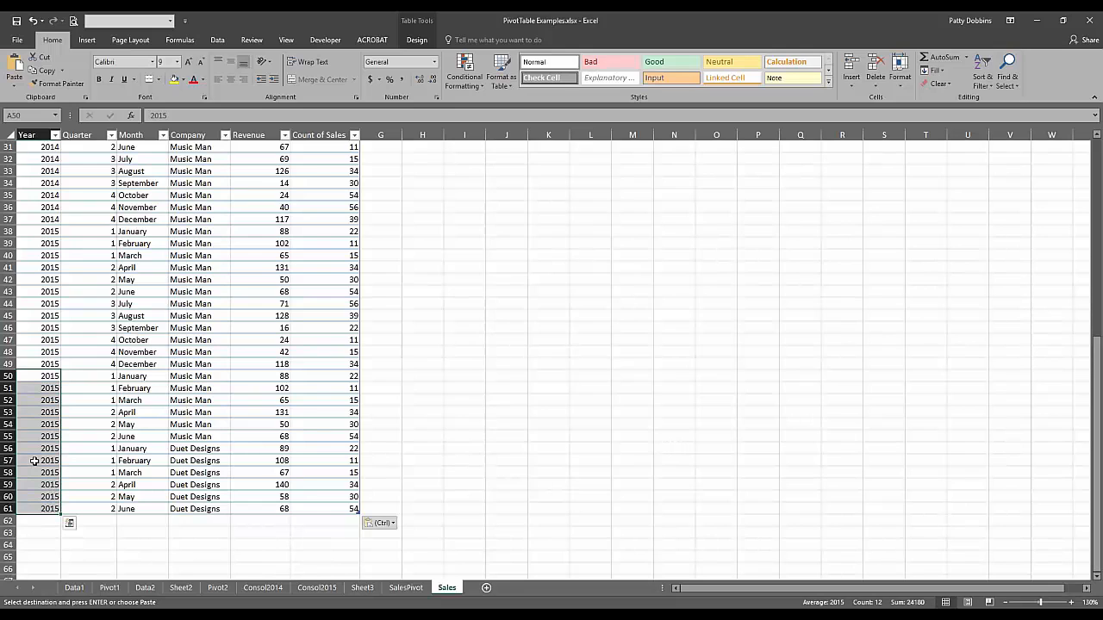
text(2016)
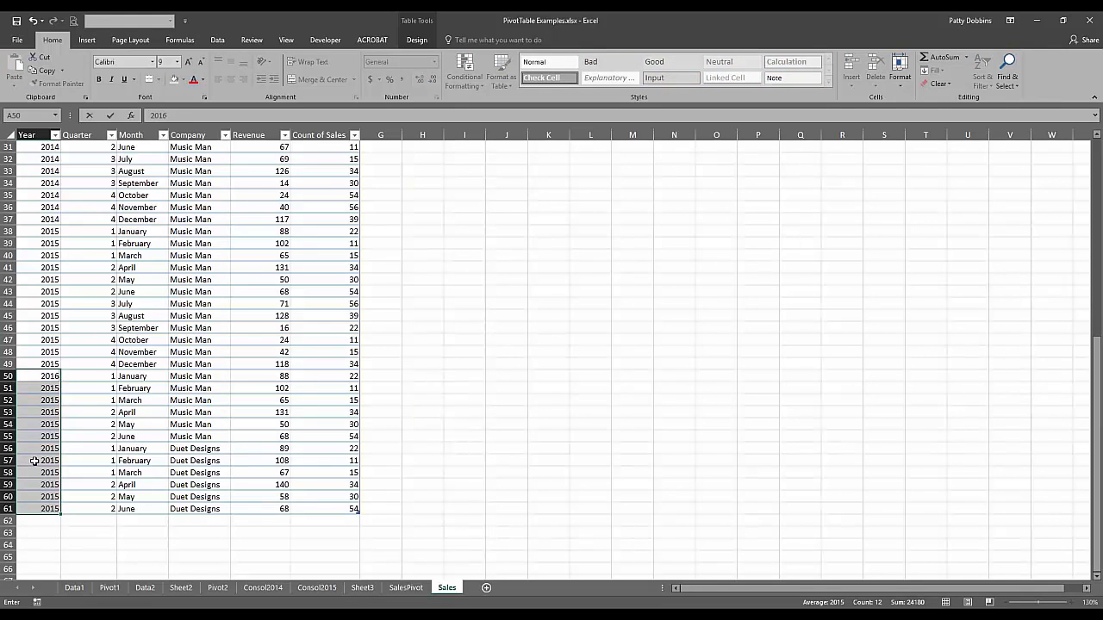
key(ctrl+Return)
click(83, 397)
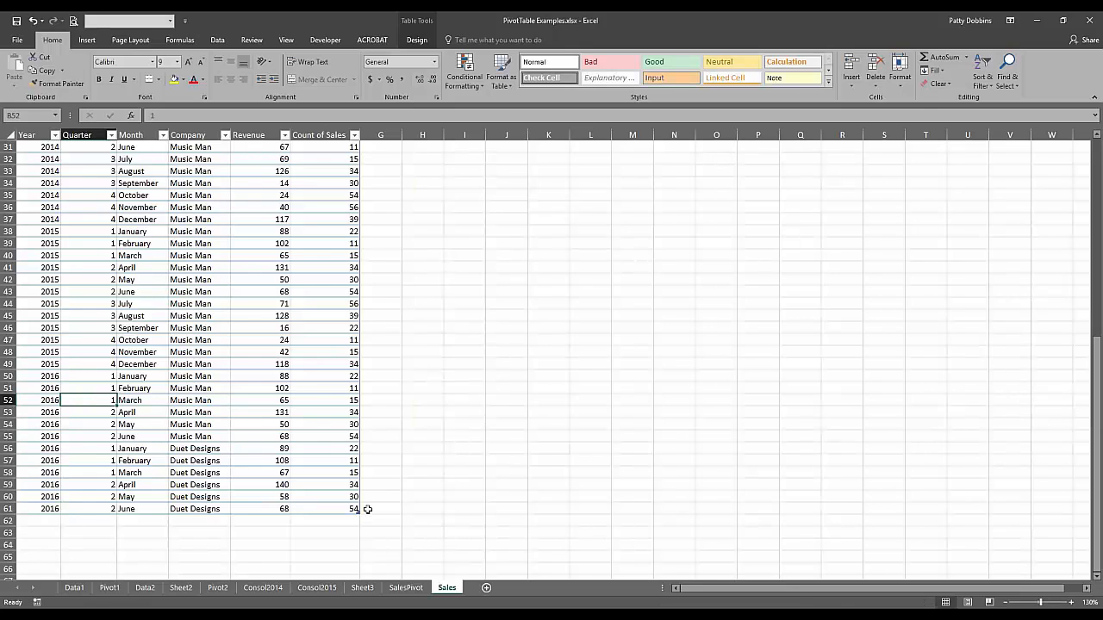
Refresh the PivotTable on the SalesPivot sheet to include the new 2016 rows.
click(407, 590)
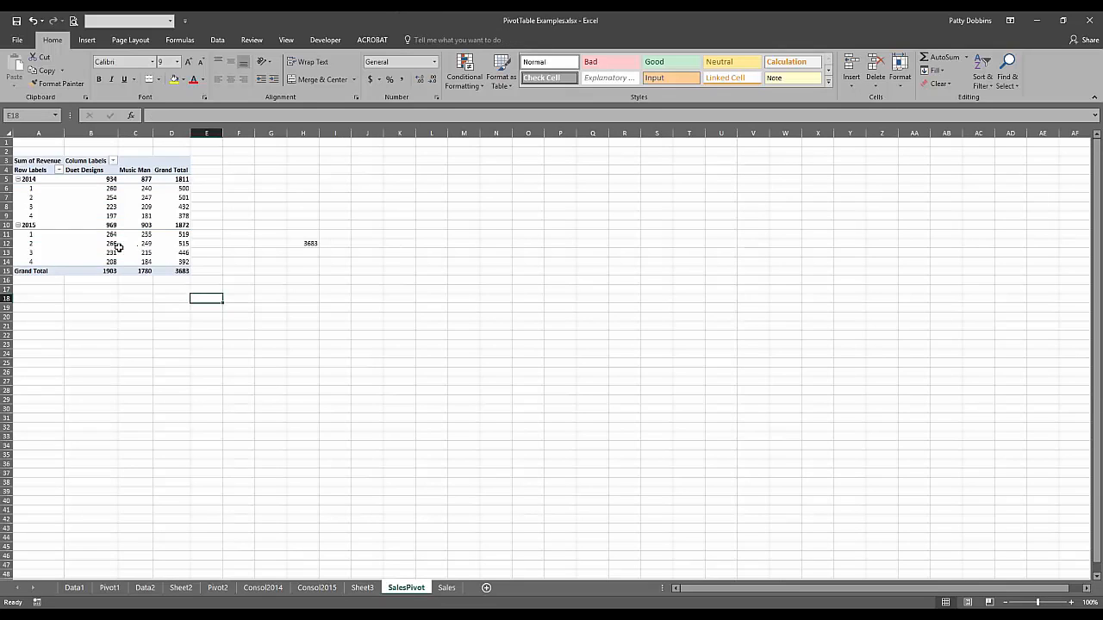
click(124, 217)
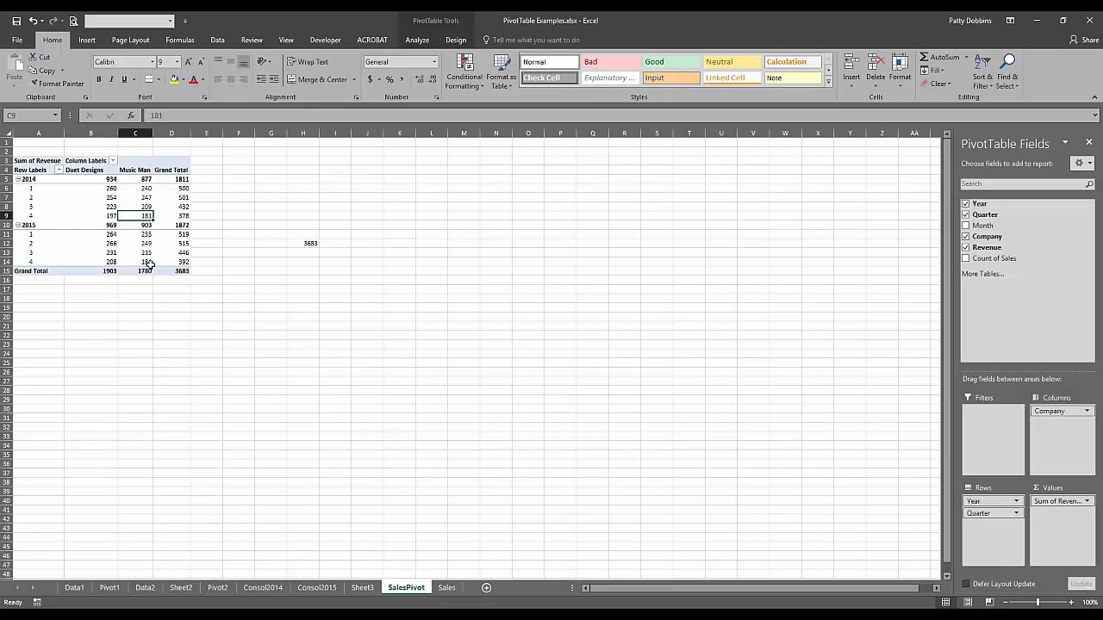
mouse_move(183, 273)
click(418, 40)
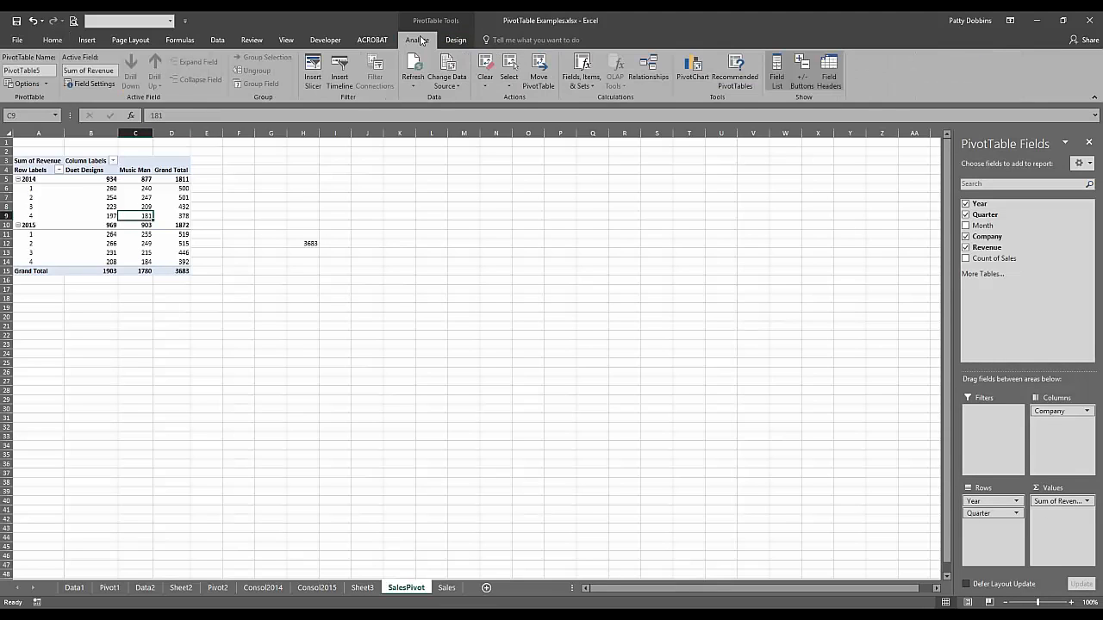
click(414, 65)
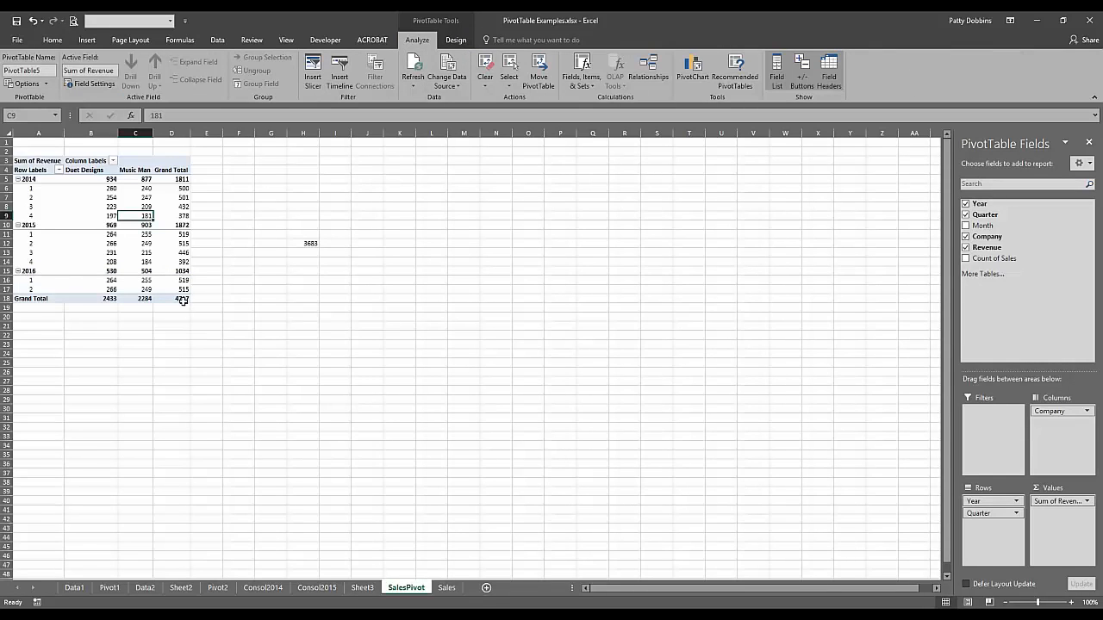
mouse_move(187, 297)
mouse_move(139, 245)
Check which source table the PivotTable uses and keep it as Table32.
click(457, 86)
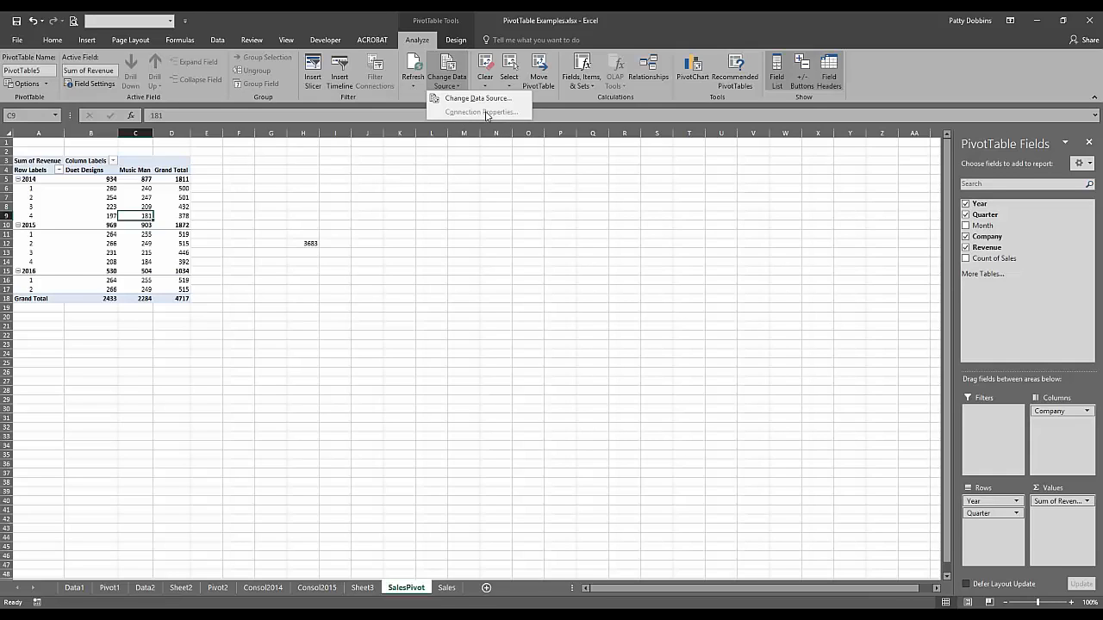
click(453, 70)
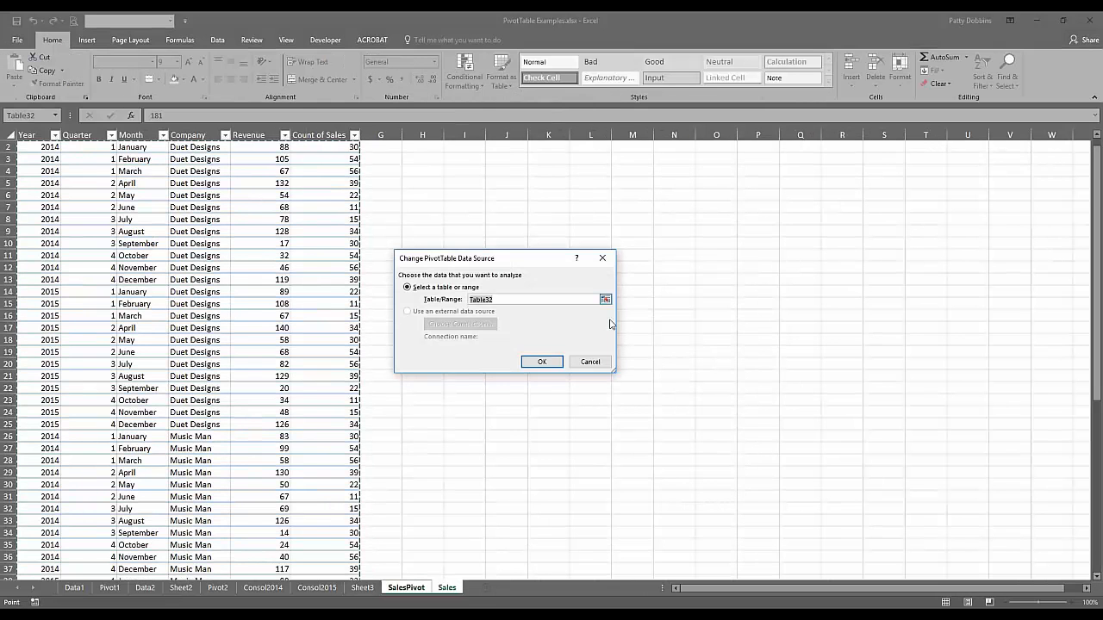
click(542, 361)
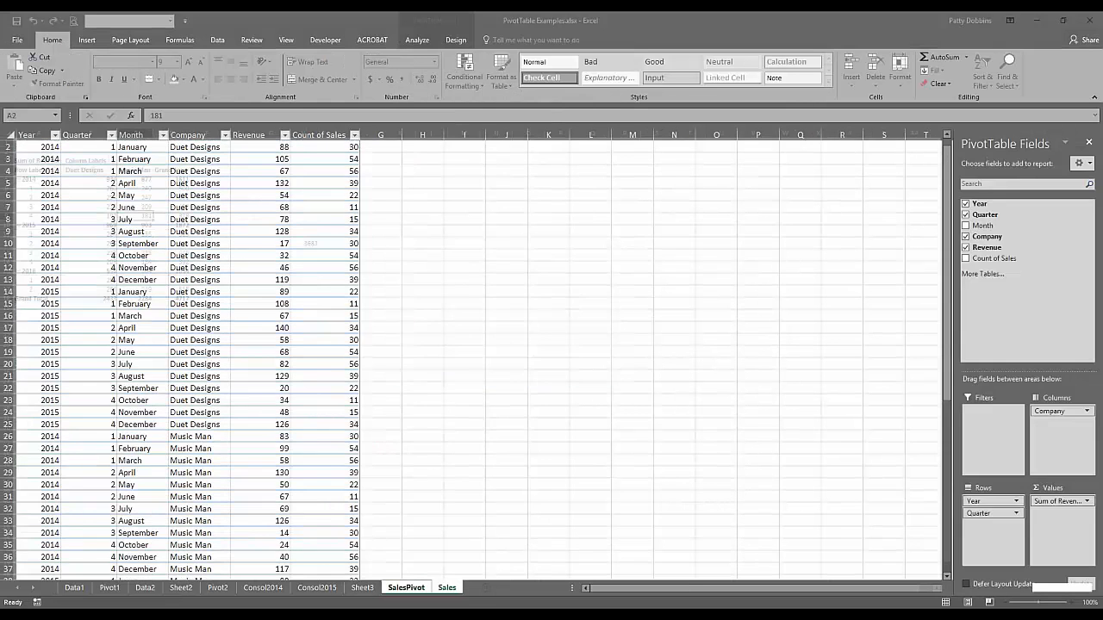
Clear all fields from the SalesPivot PivotTable, and undo the clearing.
click(110, 198)
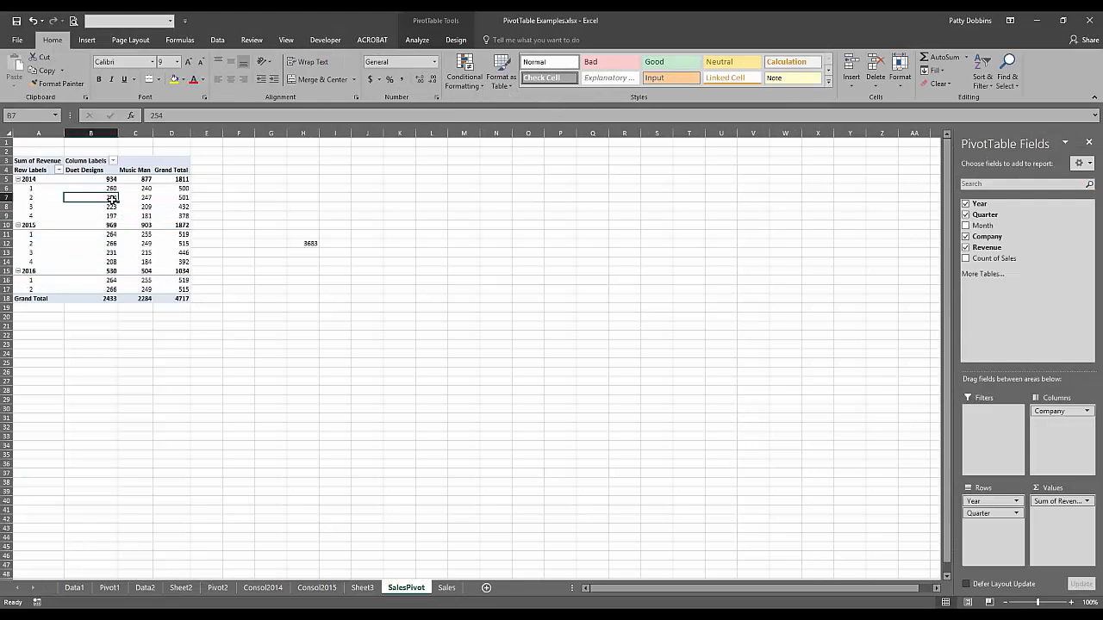
click(417, 39)
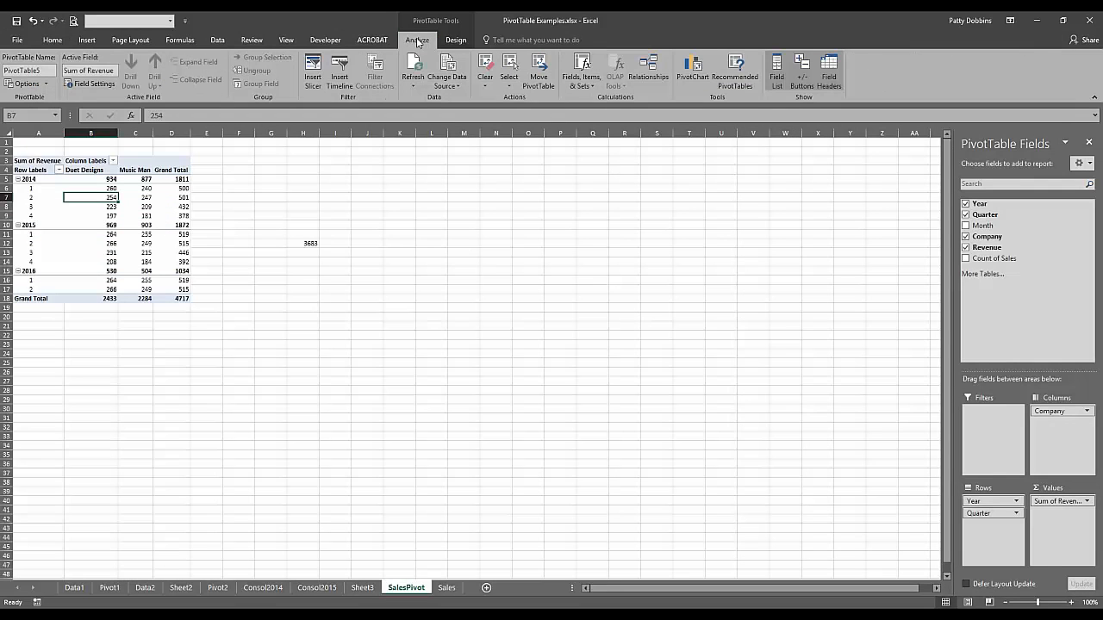
click(485, 83)
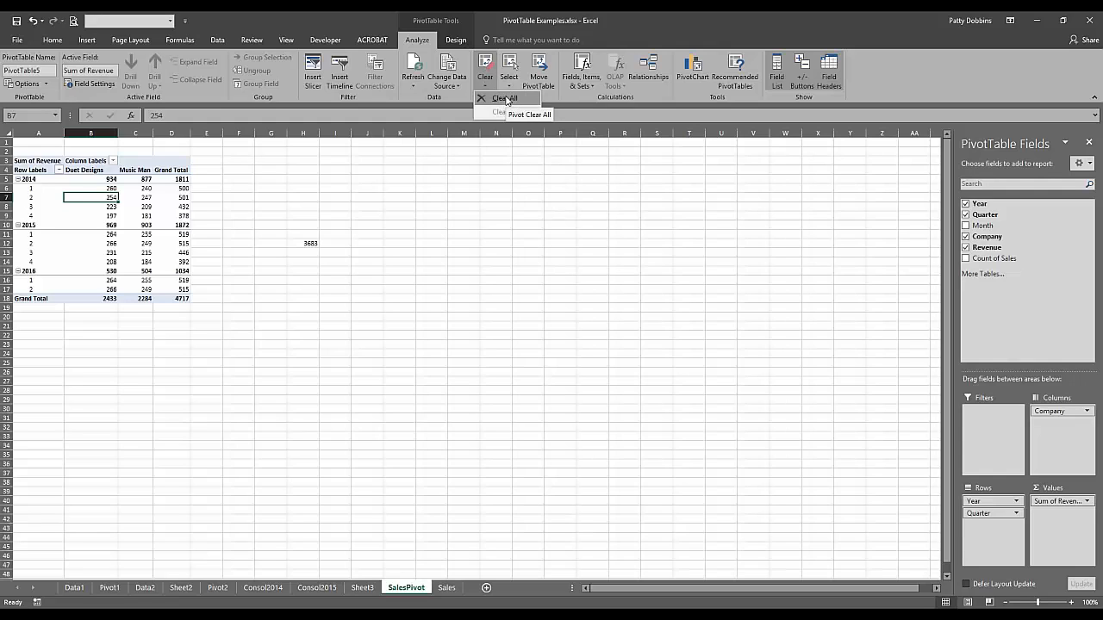
click(505, 99)
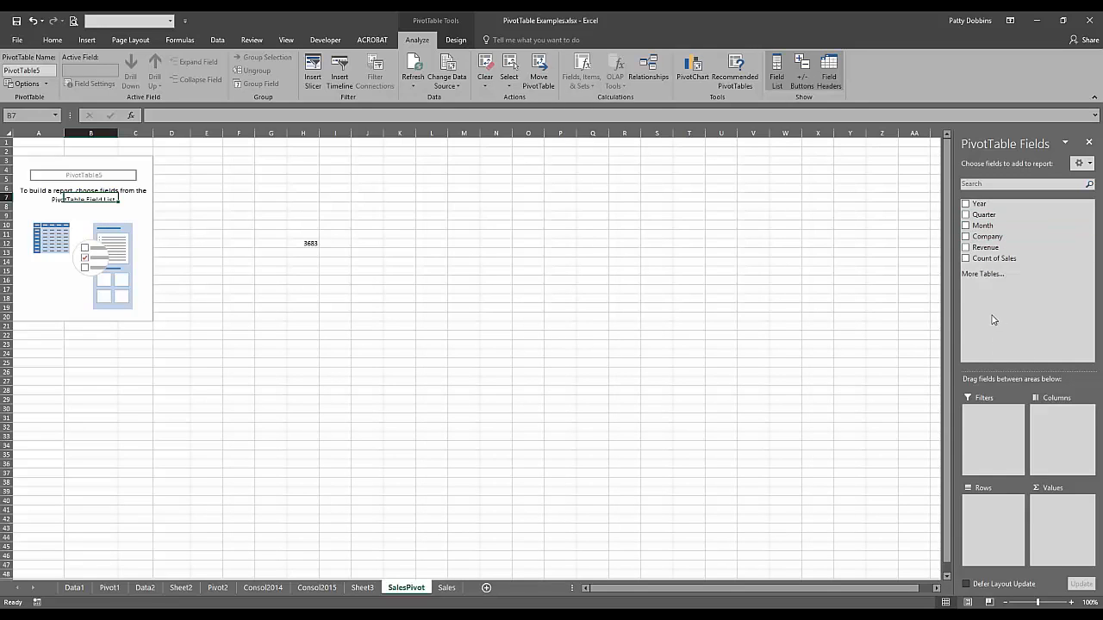
click(32, 21)
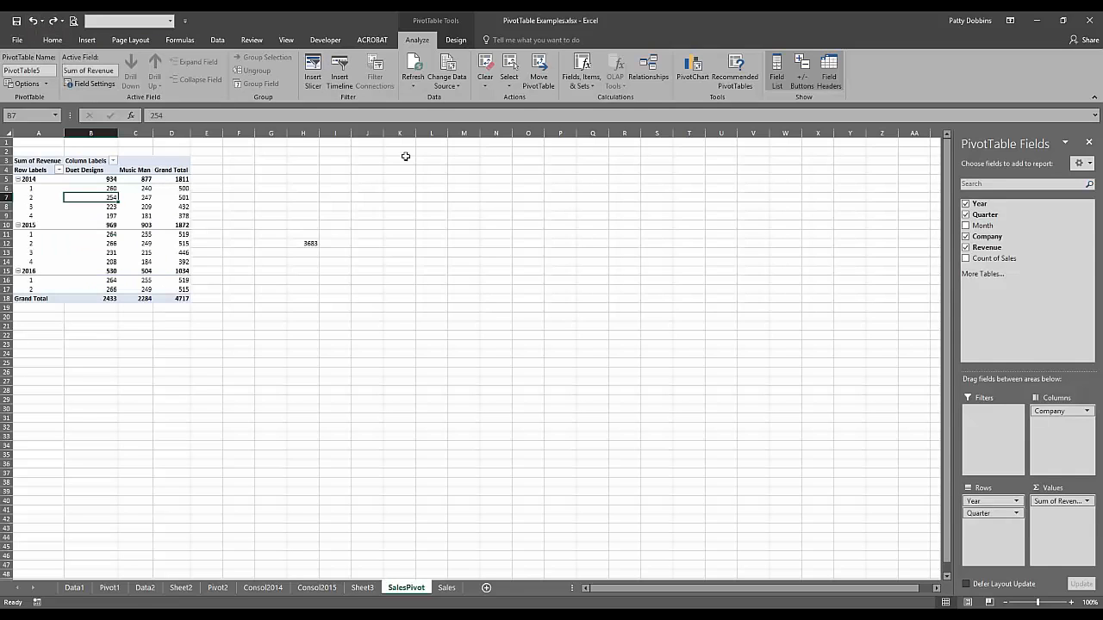
Select the entire PivotTable, narrow the selection to its values only, and copy them to the cells starting at N5.
click(512, 87)
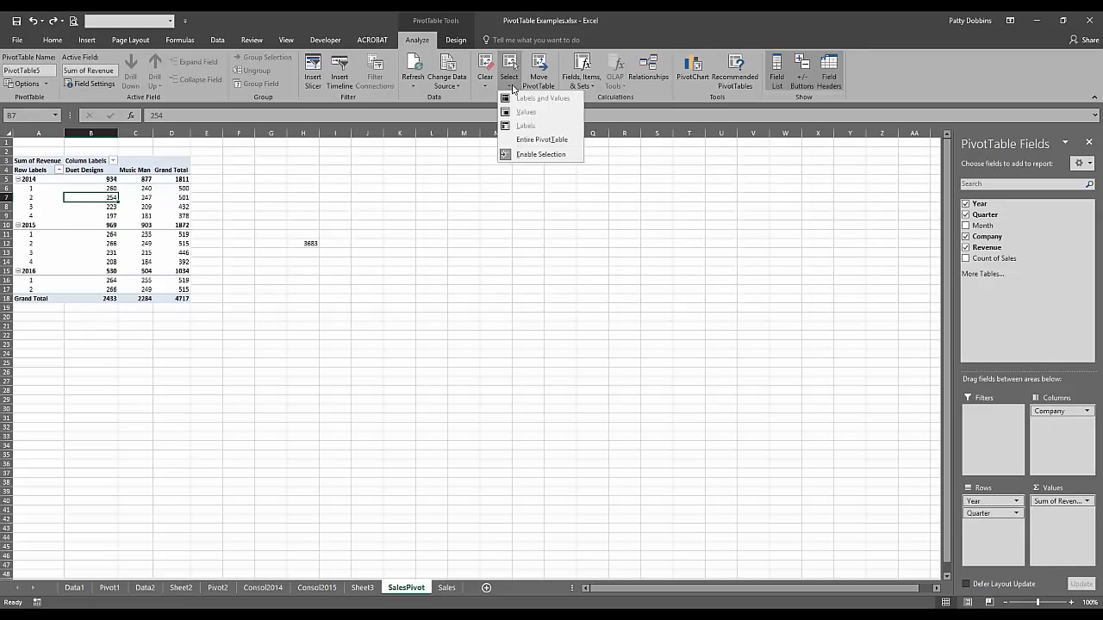
click(538, 141)
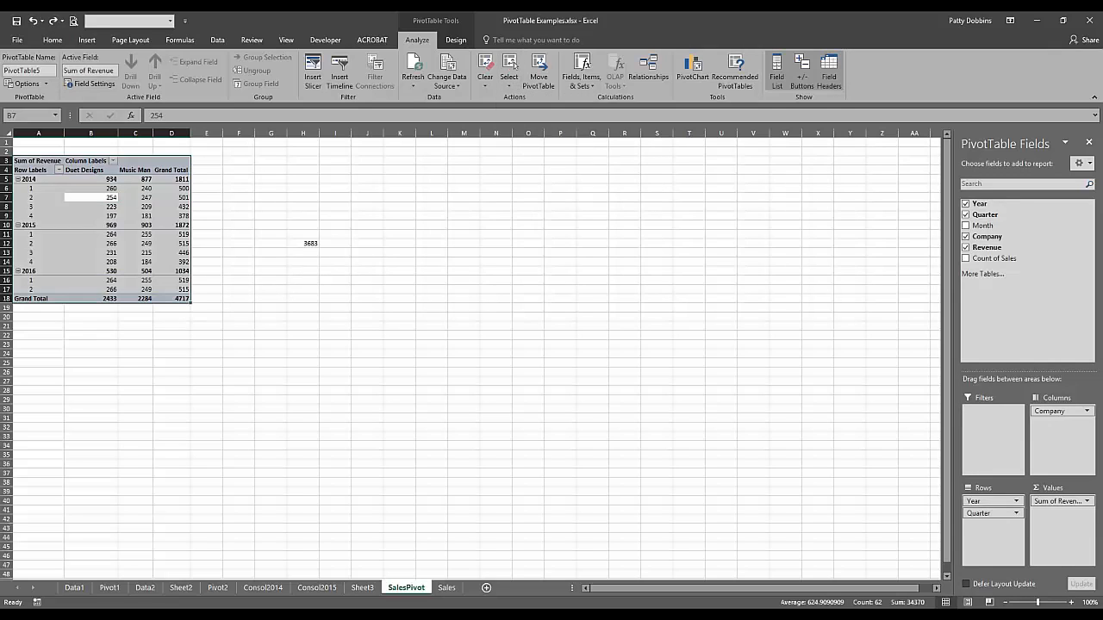
click(517, 88)
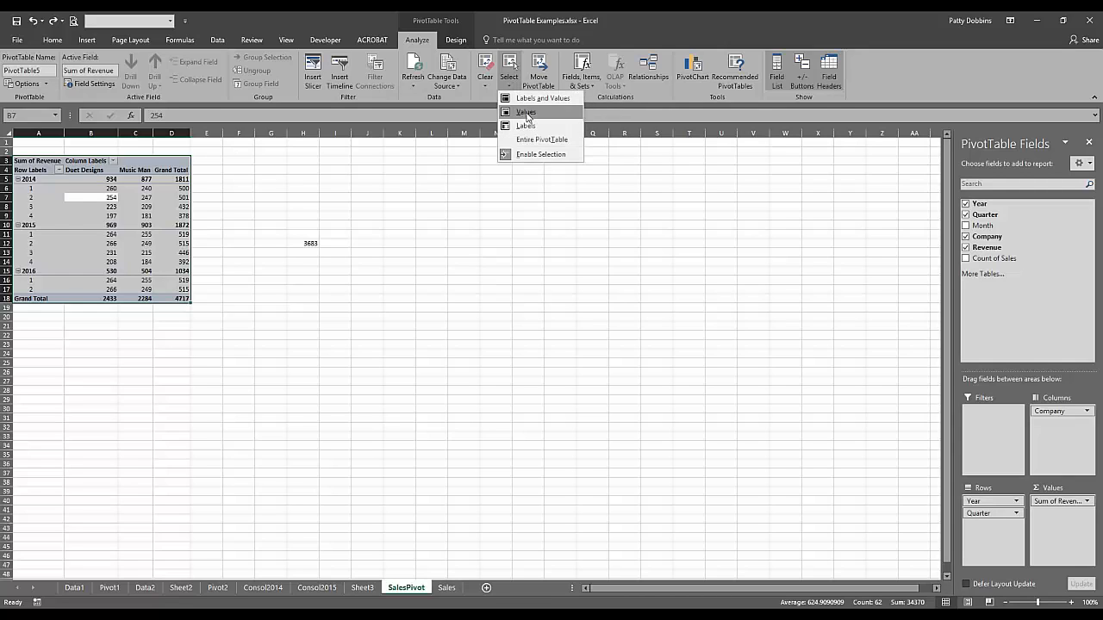
click(525, 113)
key(ctrl+c)
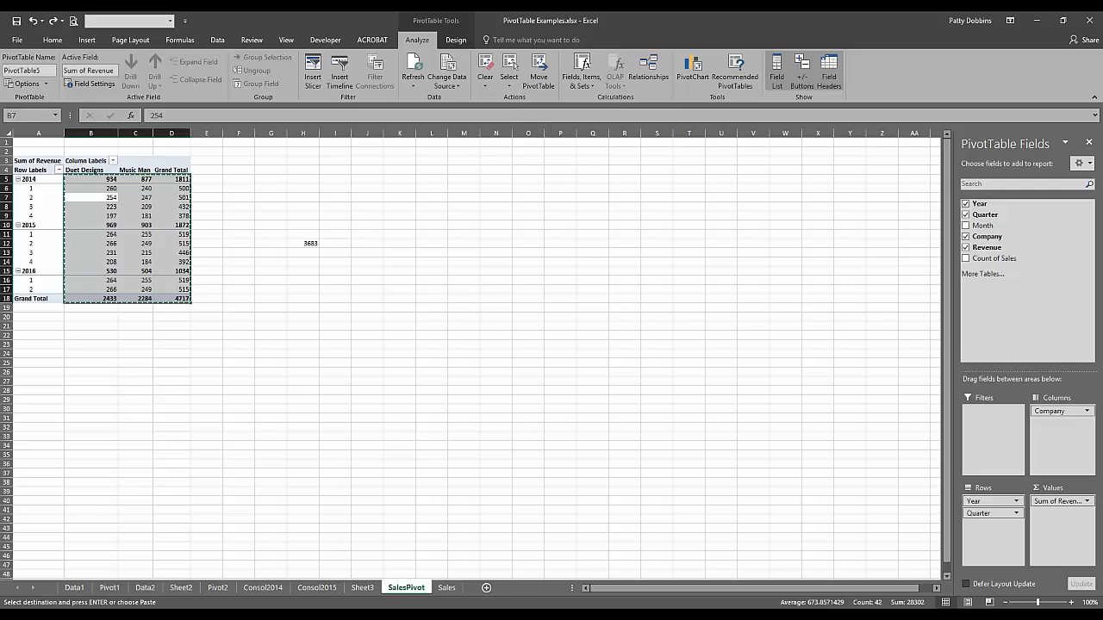
click(481, 180)
key(ctrl+v)
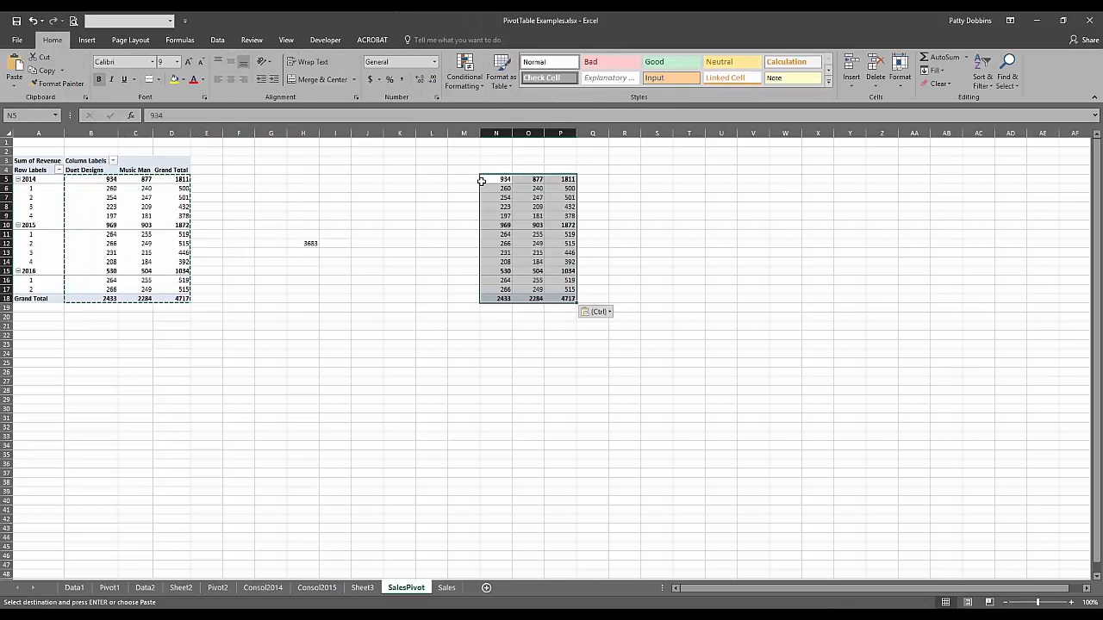
click(547, 244)
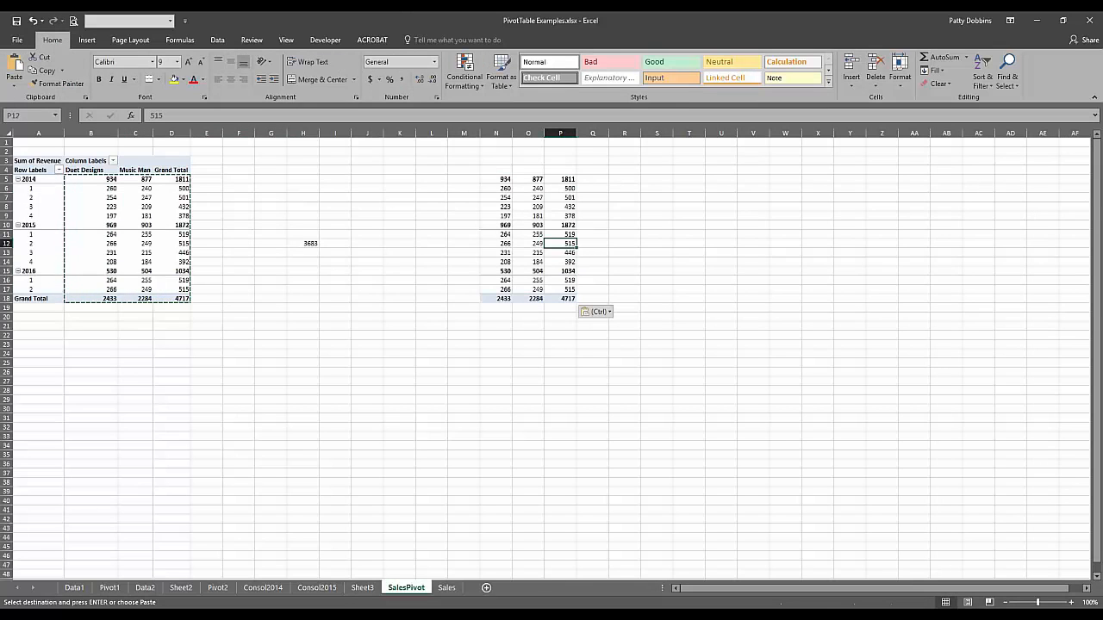
End the pending copy and check the destination options for moving the PivotTable, leaving it at its current location.
click(123, 205)
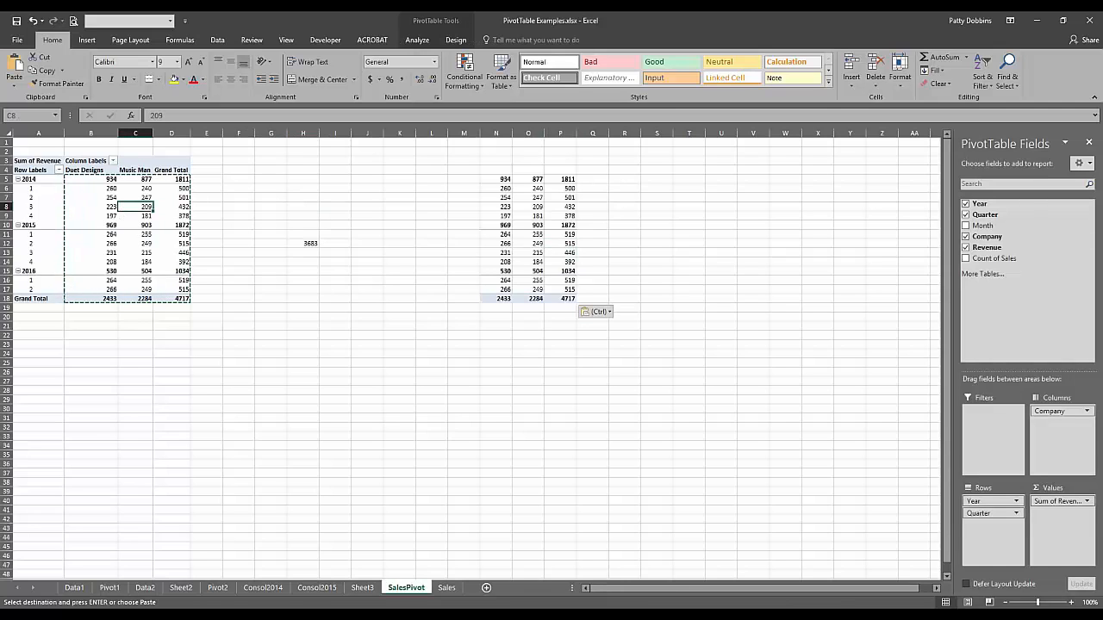
key(Escape)
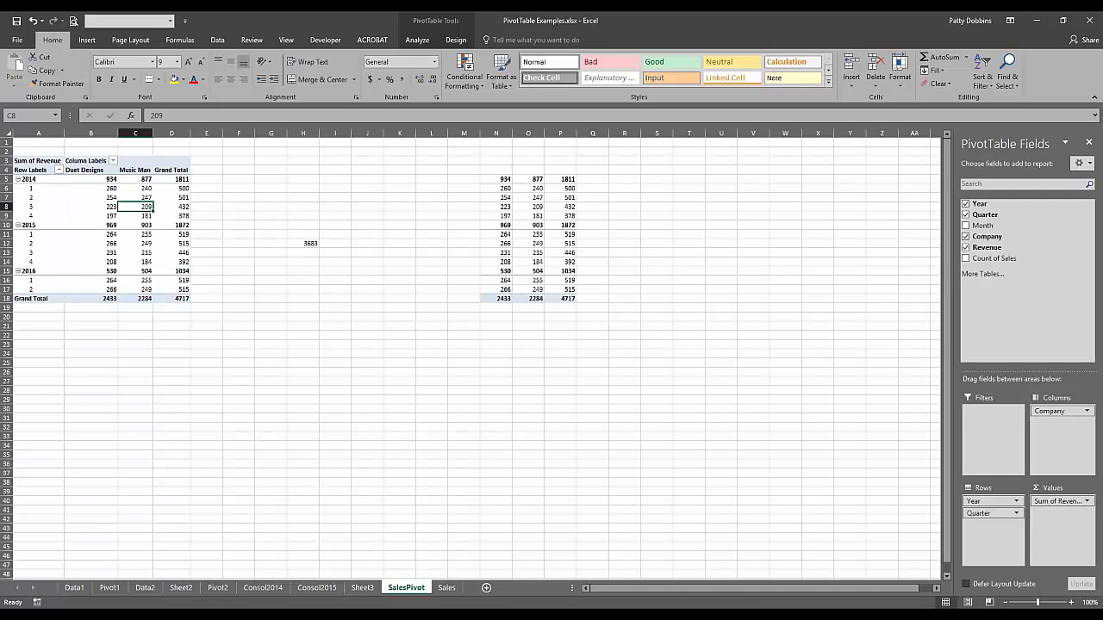
click(418, 40)
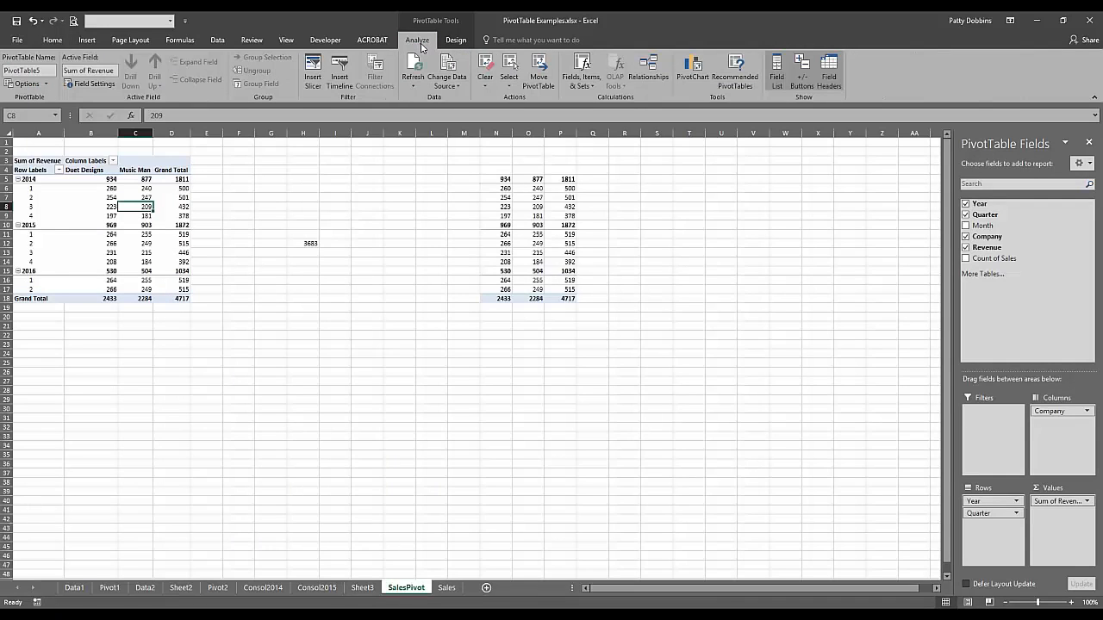
click(540, 81)
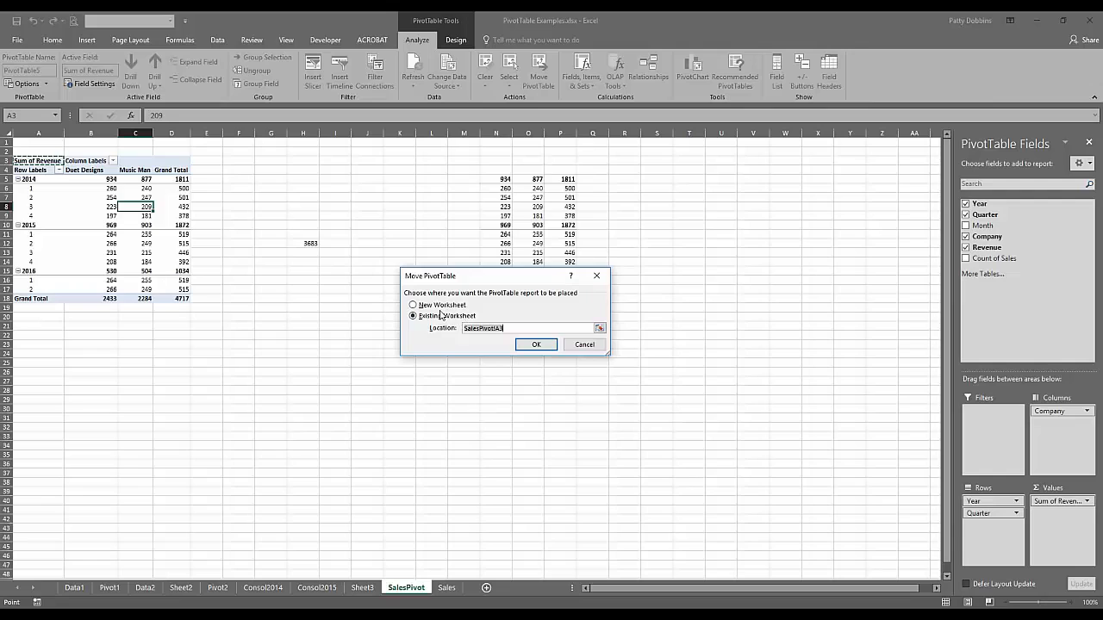
click(587, 346)
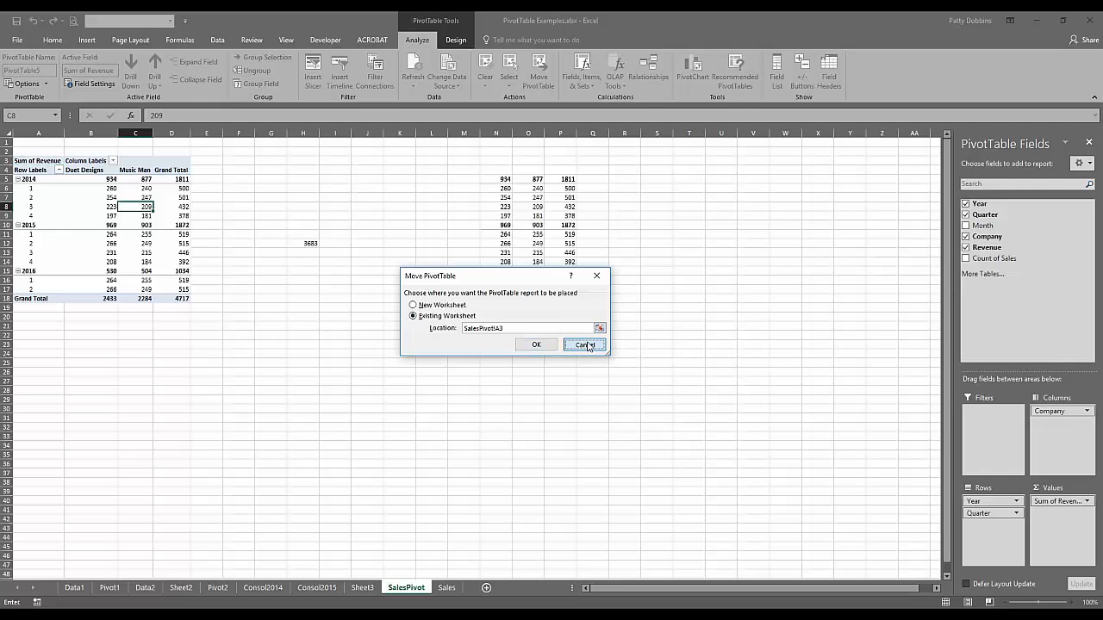
click(374, 218)
click(113, 242)
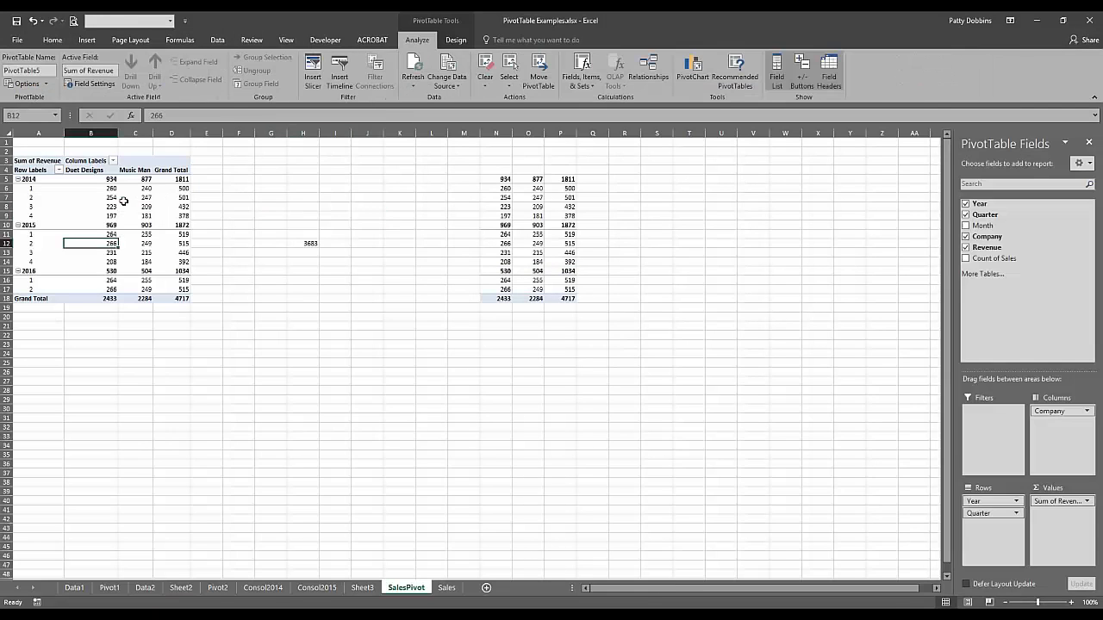